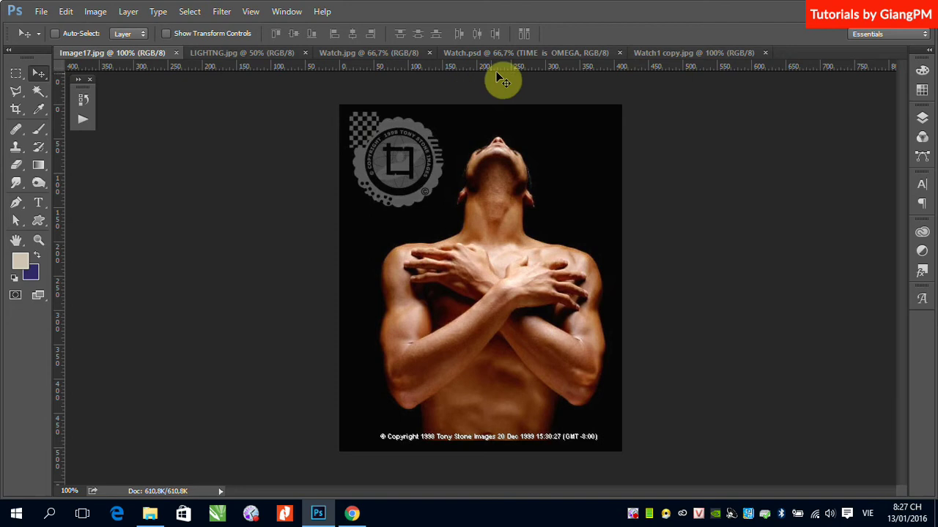
Step: Switch to the finished Watch.psd poster with the glowing watch and lightning-lit figure
{"action": "left_click", "coordinate": [515, 56]}
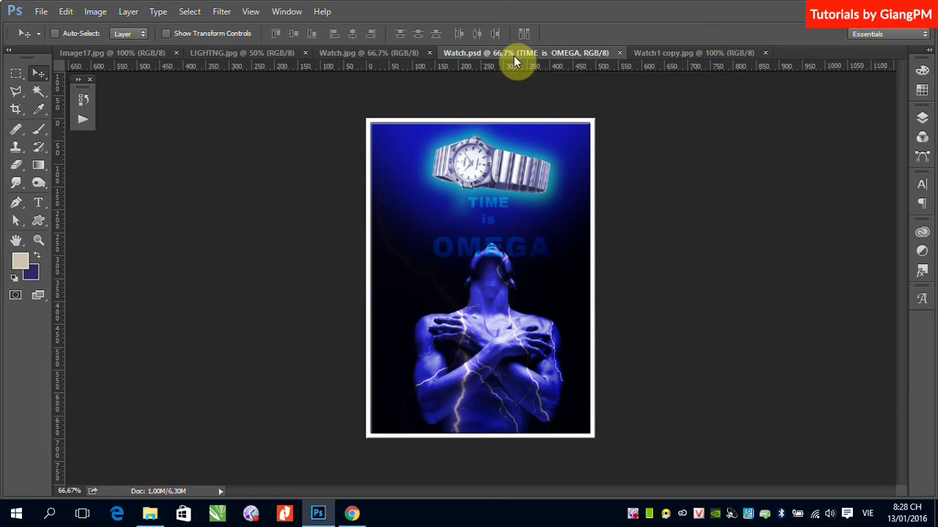
Step: Browse the gold watch, Watch.jpg, blue lightning and man source images in turn
{"action": "left_click", "coordinate": [691, 53]}
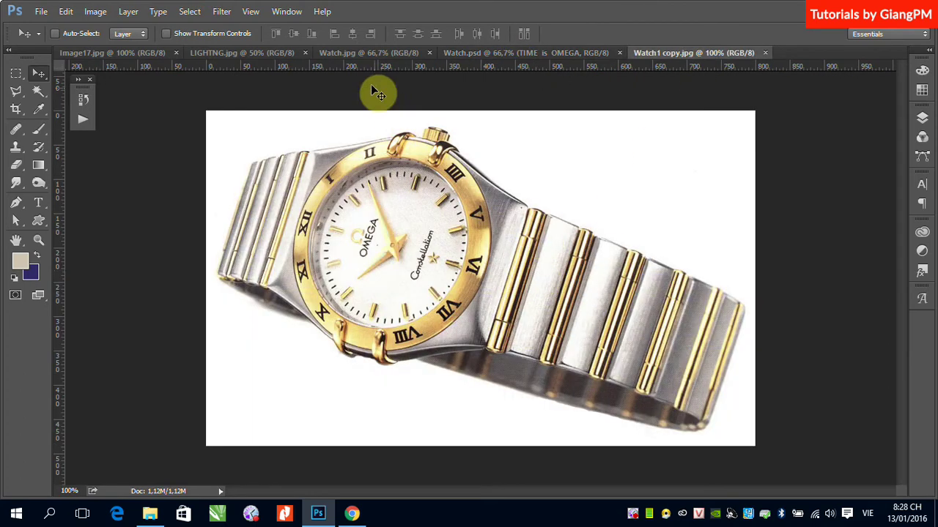
{"action": "left_click", "coordinate": [365, 53]}
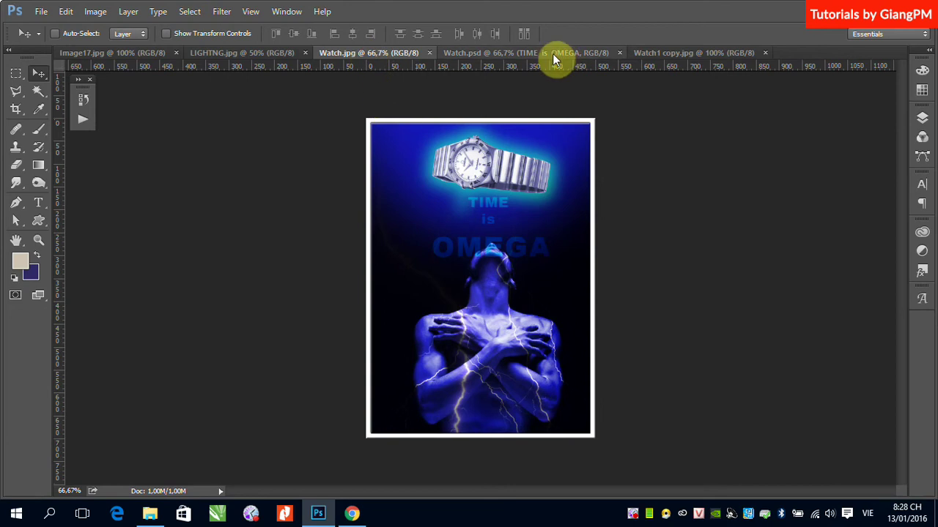
{"action": "left_click", "coordinate": [270, 54]}
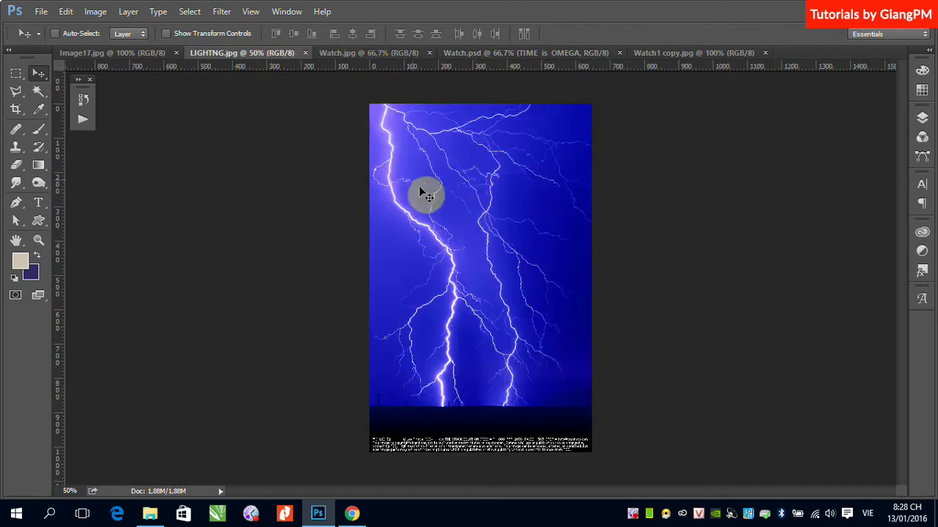
{"action": "left_click", "coordinate": [111, 53]}
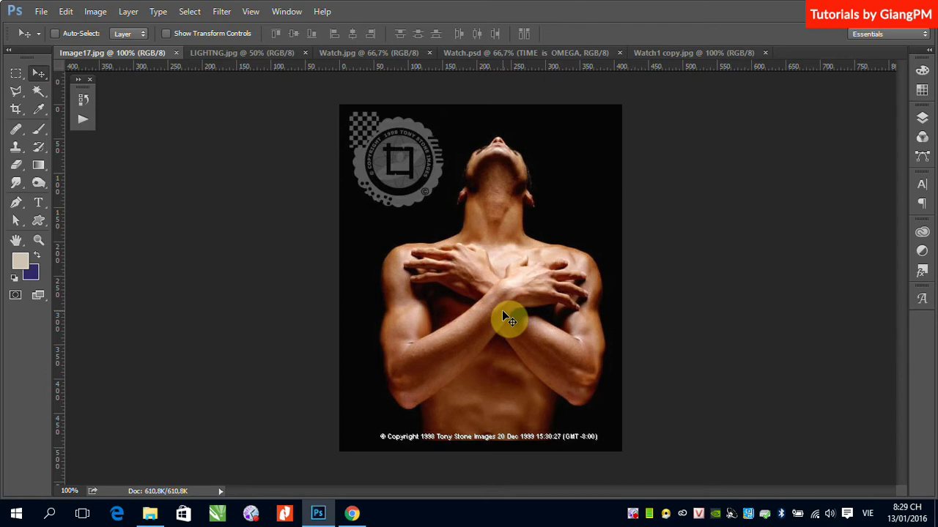
{"action": "left_click", "coordinate": [370, 52]}
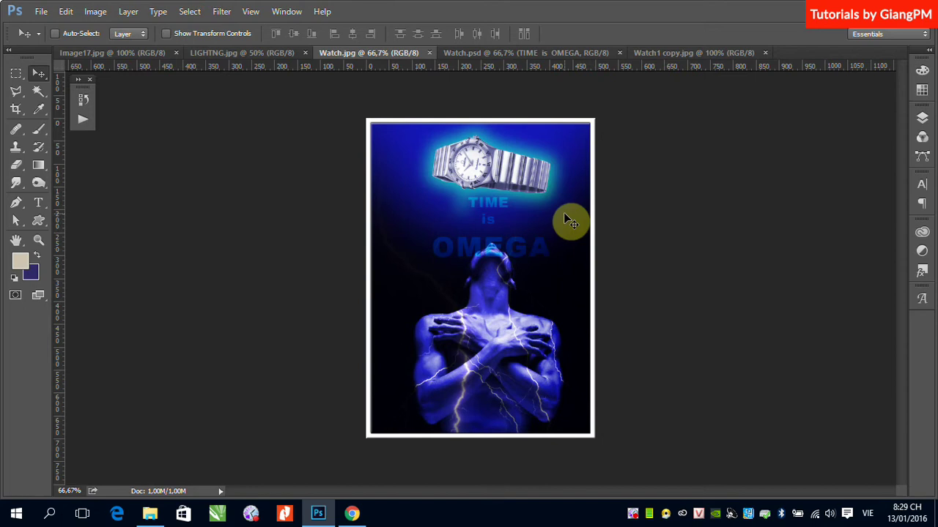
{"action": "left_click", "coordinate": [525, 52]}
Step: Select the watch in Watch1 copy.jpg: Magic Wand background at tolerance 5, then invert
{"action": "left_click", "coordinate": [674, 53]}
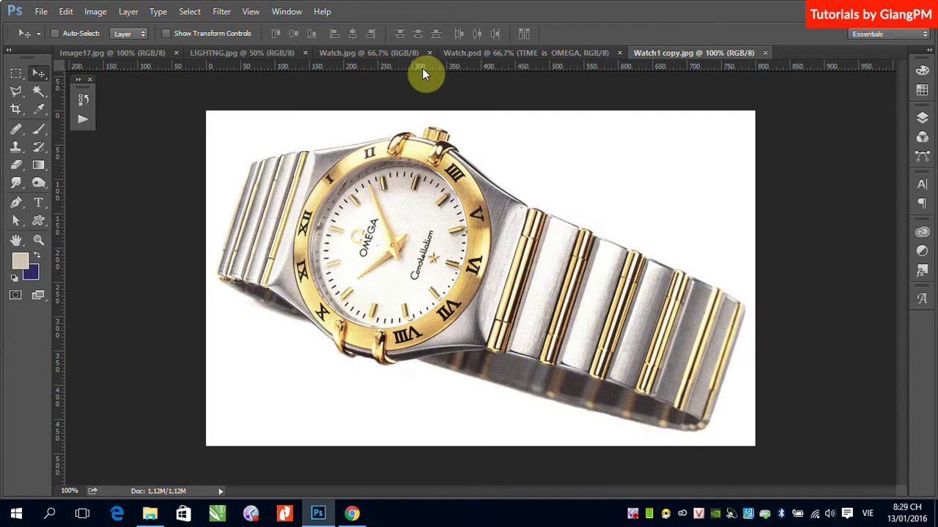
{"action": "left_click", "coordinate": [38, 91]}
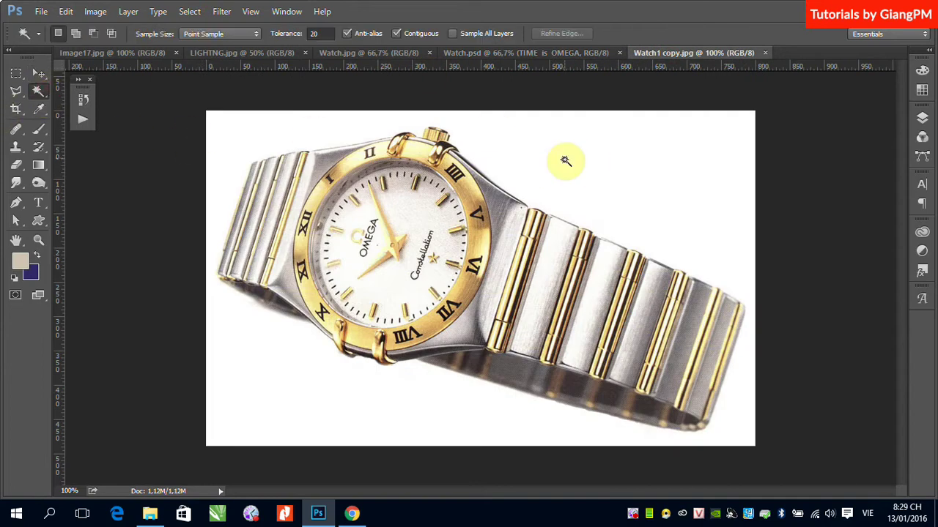
{"action": "left_click", "coordinate": [563, 162]}
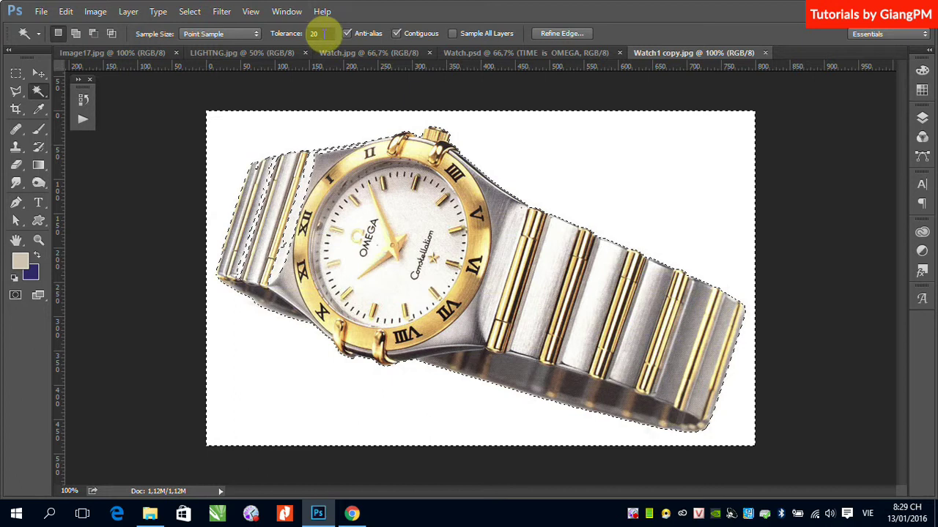
{"action": "left_click", "coordinate": [315, 33]}
{"action": "type", "text": "5"}
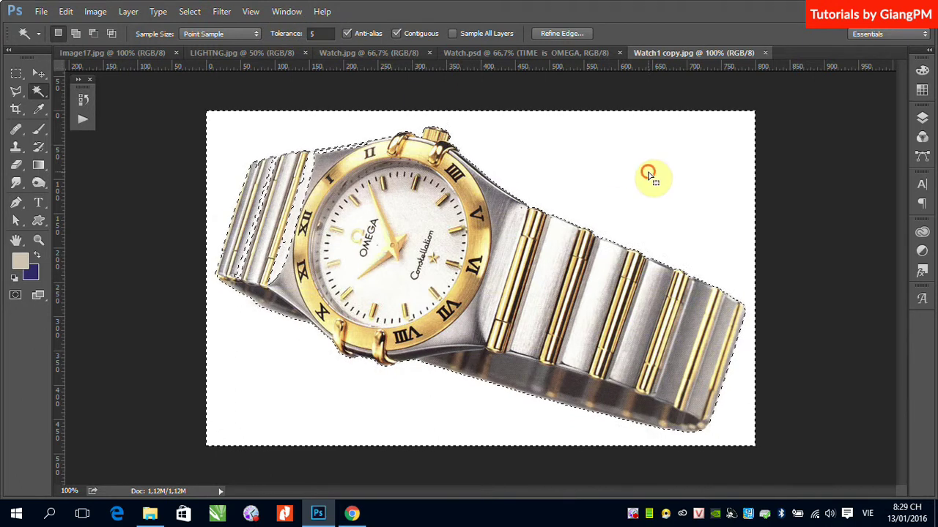
{"action": "left_click", "coordinate": [622, 163]}
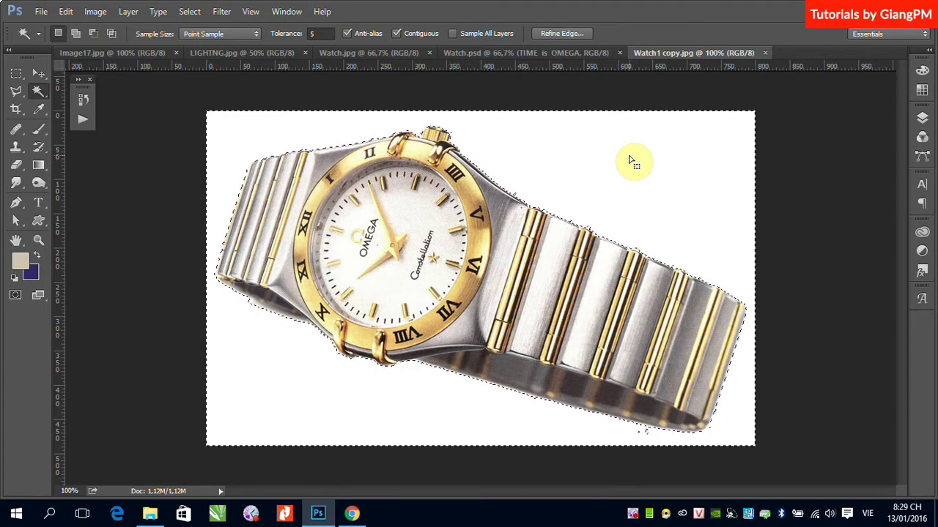
{"action": "key", "text": "ctrl+shift+i"}
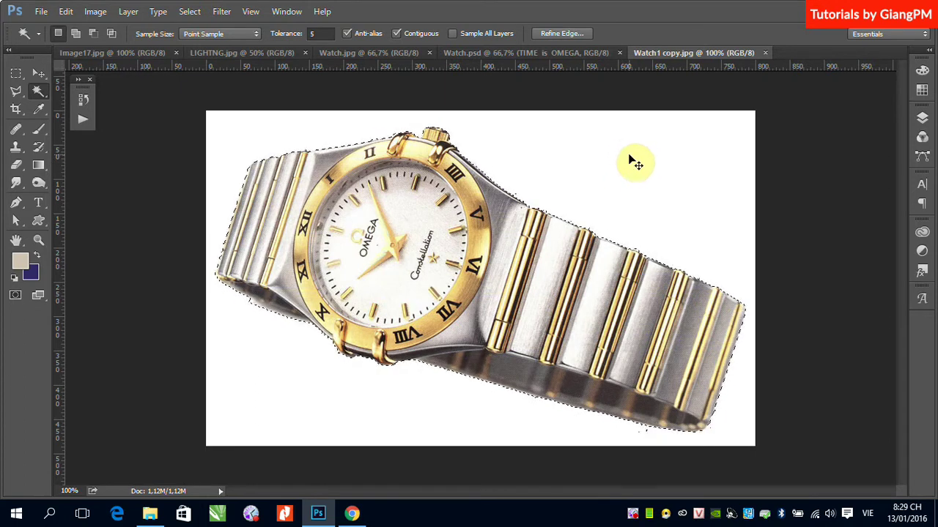
Step: Duplicate the Watch.jpg poster as Watch copy
{"action": "left_click", "coordinate": [365, 55]}
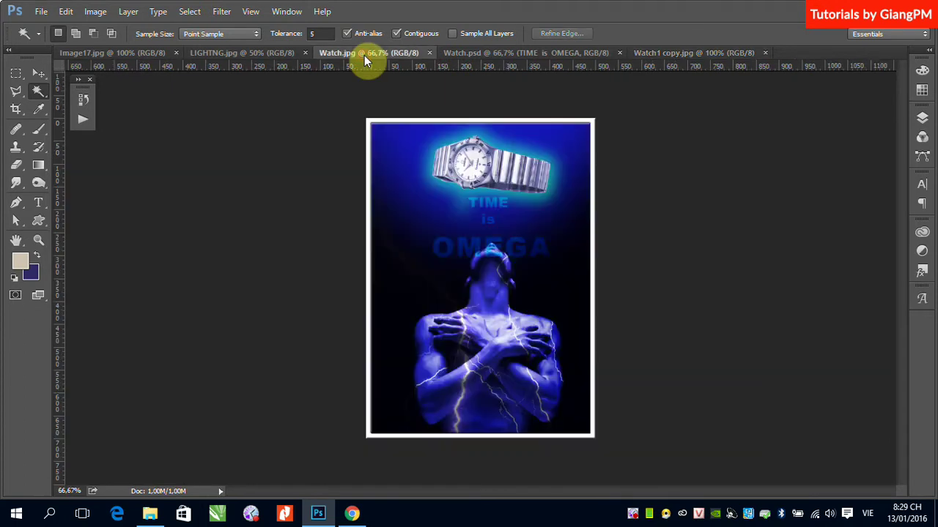
{"action": "left_click", "coordinate": [99, 15]}
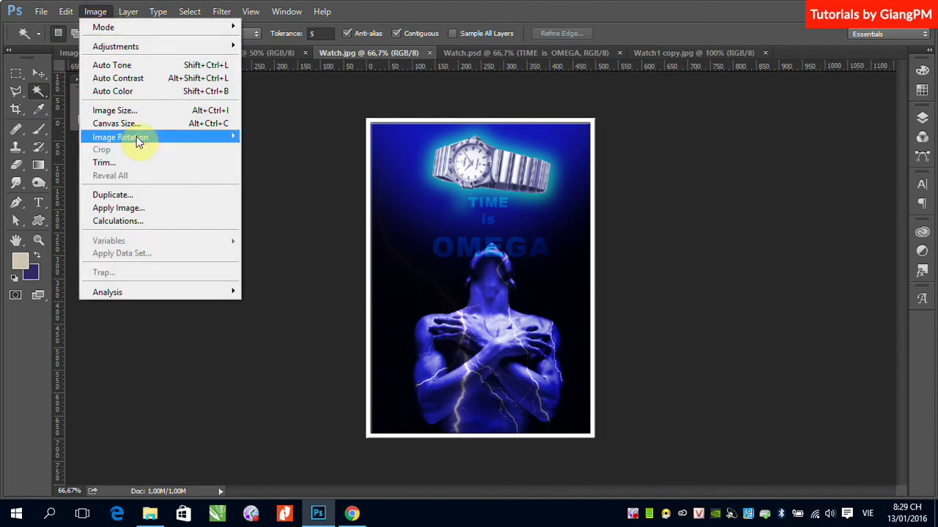
{"action": "left_click", "coordinate": [134, 195]}
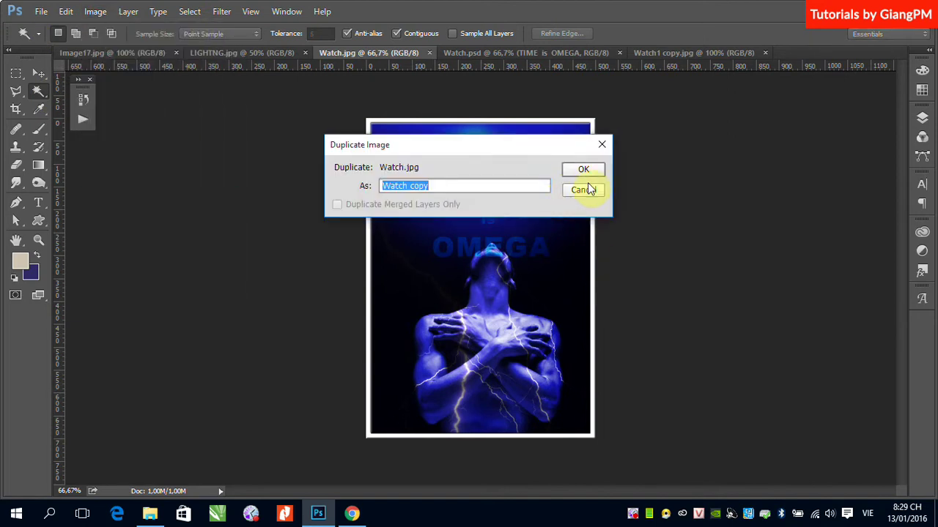
{"action": "left_click", "coordinate": [586, 170]}
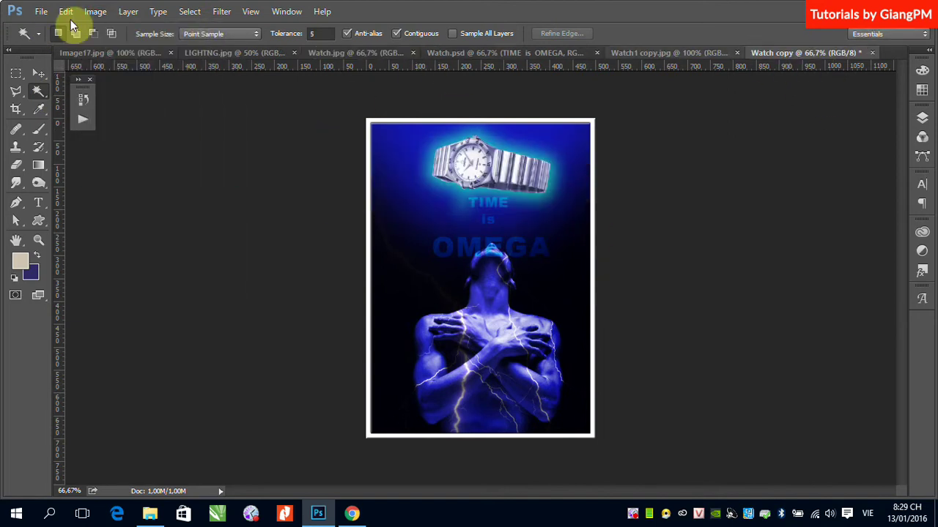
Step: Float Watch copy and the watch photo into side-by-side windows
{"action": "left_click", "coordinate": [39, 74]}
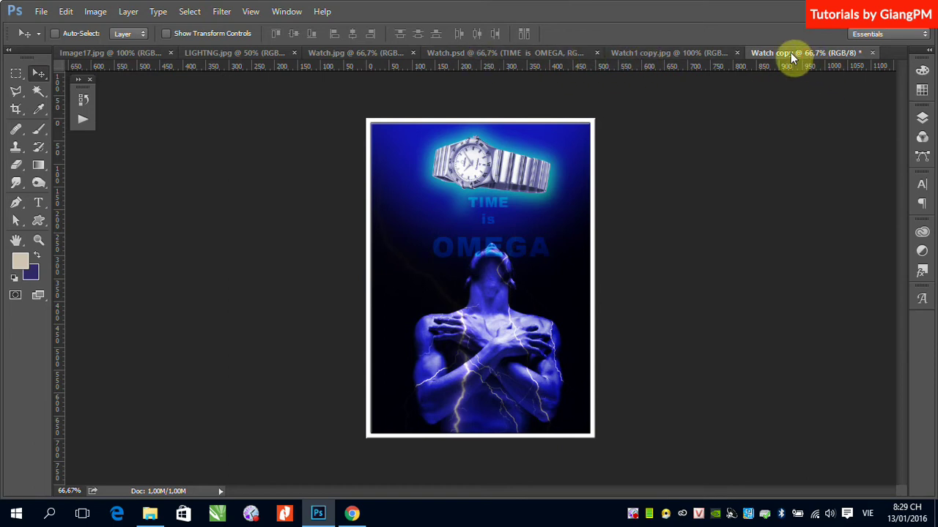
{"action": "mouse_move", "coordinate": [782, 58]}
{"action": "left_mouse_down"}
{"action": "mouse_move", "coordinate": [748, 156]}
{"action": "mouse_move", "coordinate": [168, 132]}
{"action": "left_mouse_up"}
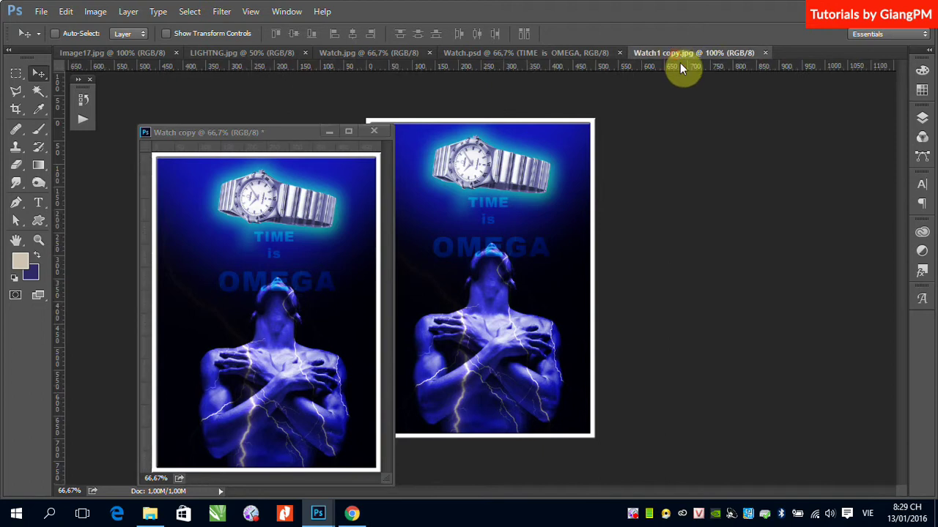
{"action": "mouse_move", "coordinate": [679, 59]}
{"action": "left_mouse_down"}
{"action": "mouse_move", "coordinate": [716, 120]}
{"action": "mouse_move", "coordinate": [669, 104]}
{"action": "left_mouse_up"}
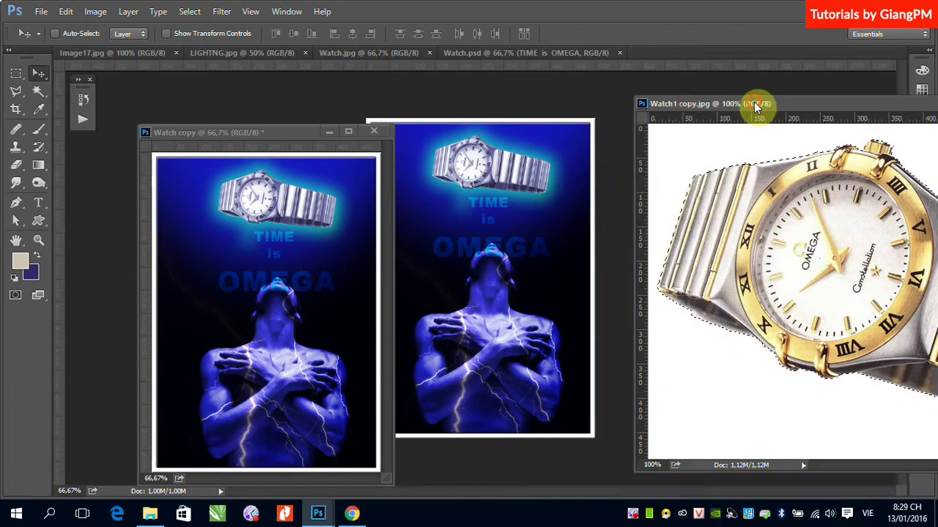
{"action": "left_click_drag", "start_coordinate": [762, 104], "coordinate": [542, 105]}
{"action": "left_click_drag", "start_coordinate": [284, 192], "coordinate": [284, 193]}
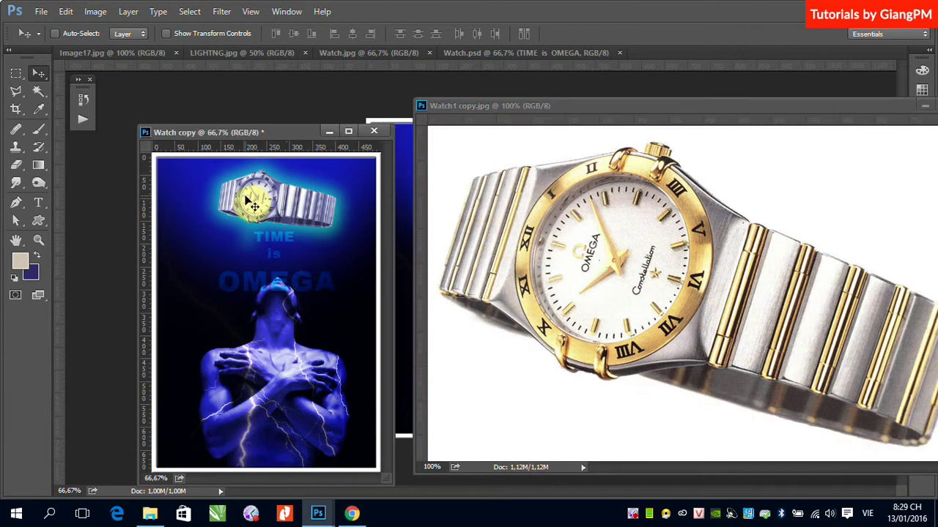
Step: Sample black from the poster as the foreground colour
{"action": "left_click", "coordinate": [39, 108]}
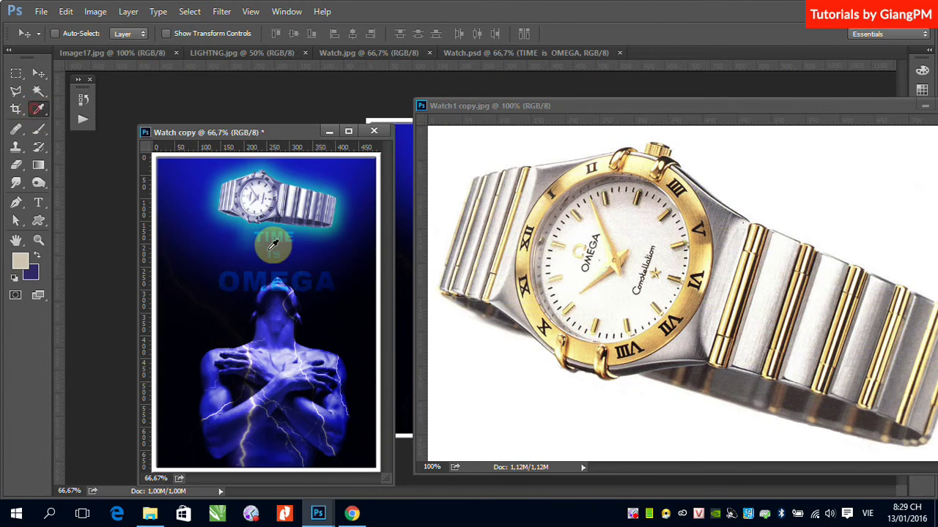
{"action": "left_click", "coordinate": [362, 414]}
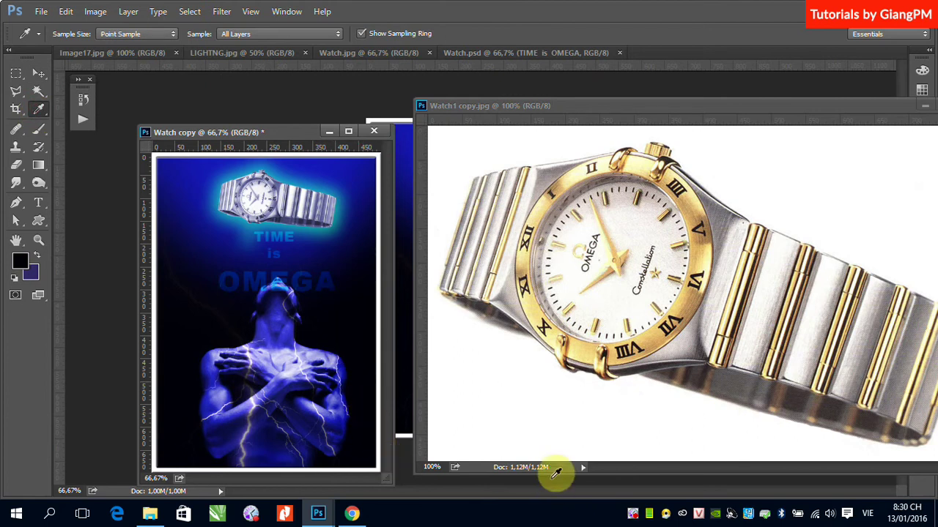
{"action": "left_click", "coordinate": [65, 11]}
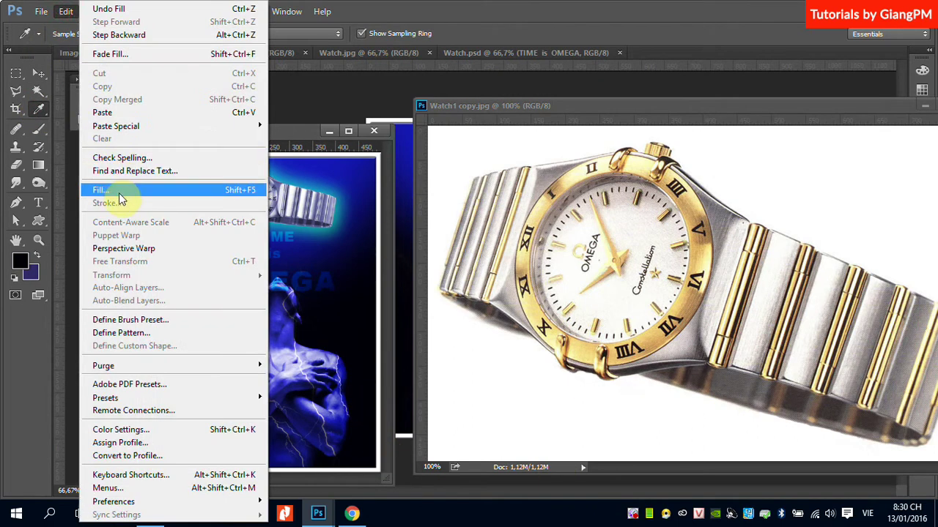
Step: Fill the Watch copy canvas with black
{"action": "left_click", "coordinate": [103, 190]}
{"action": "left_click", "coordinate": [315, 168]}
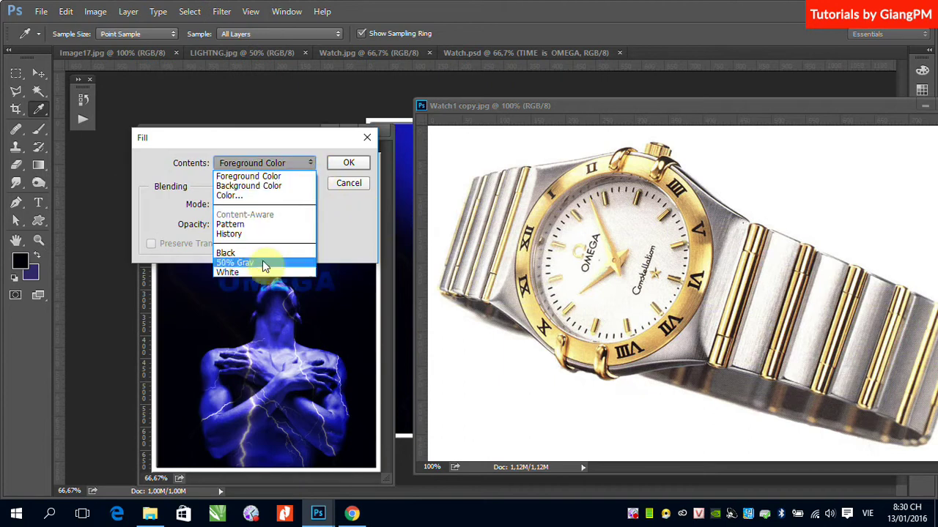
{"action": "left_click", "coordinate": [246, 250]}
{"action": "left_click", "coordinate": [348, 162]}
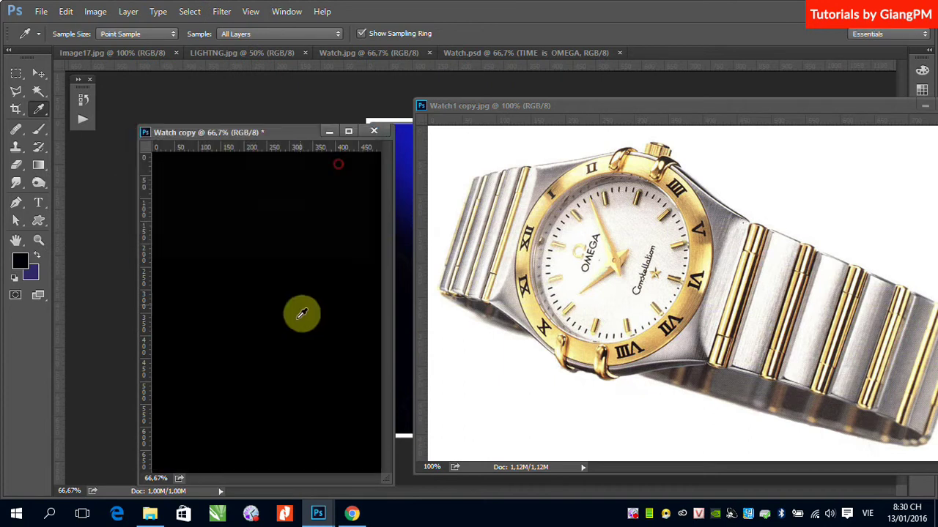
Step: Copy the selected watch into Watch copy, scale it to about 387 by 223, and move it near the top
{"action": "left_click", "coordinate": [38, 74]}
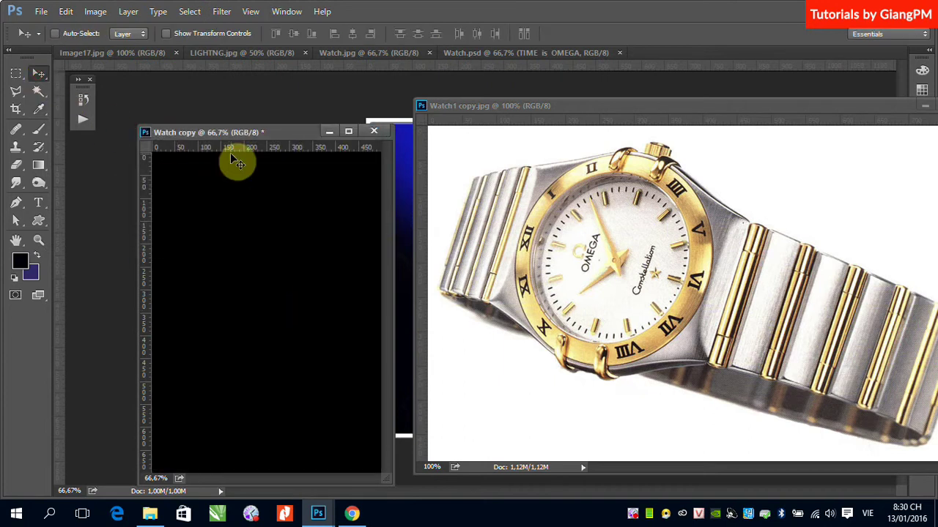
{"action": "left_click", "coordinate": [529, 108]}
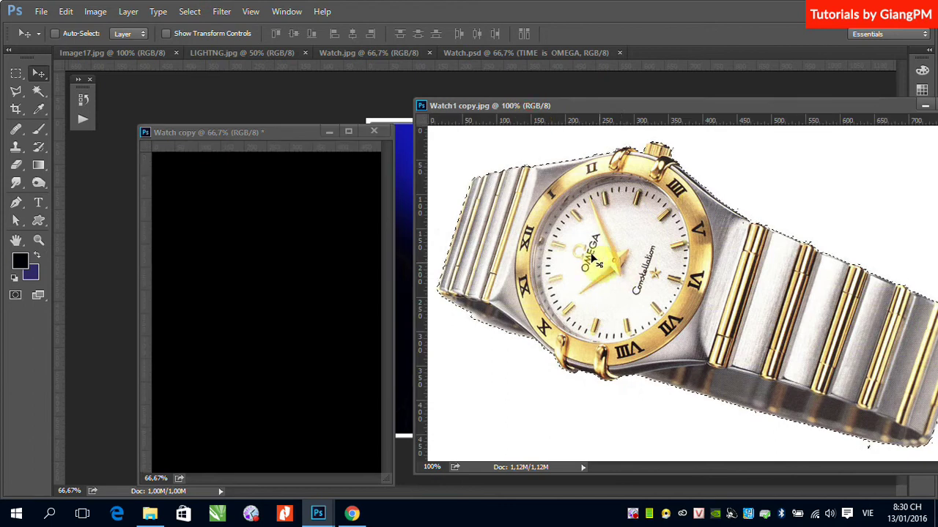
{"action": "left_click_drag", "start_coordinate": [593, 259], "coordinate": [293, 251]}
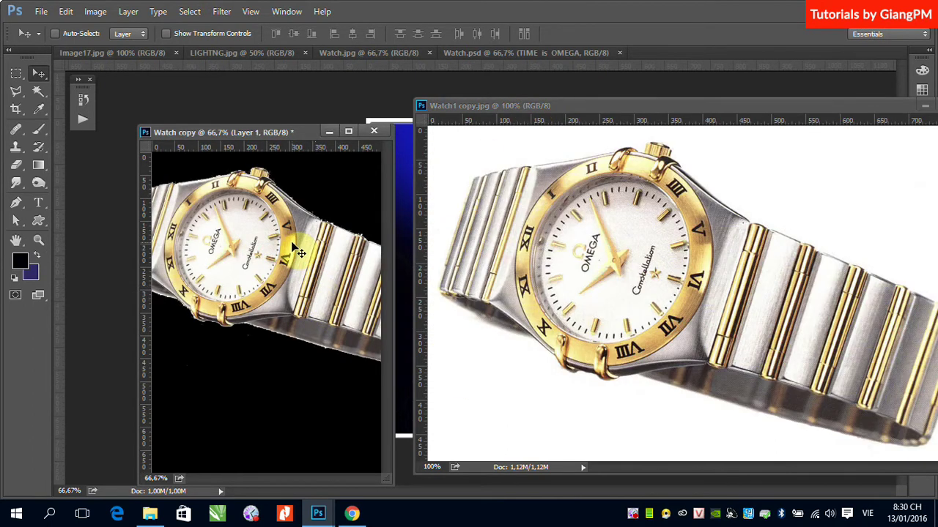
{"action": "key", "text": "ctrl+t"}
{"action": "left_click", "coordinate": [348, 132]}
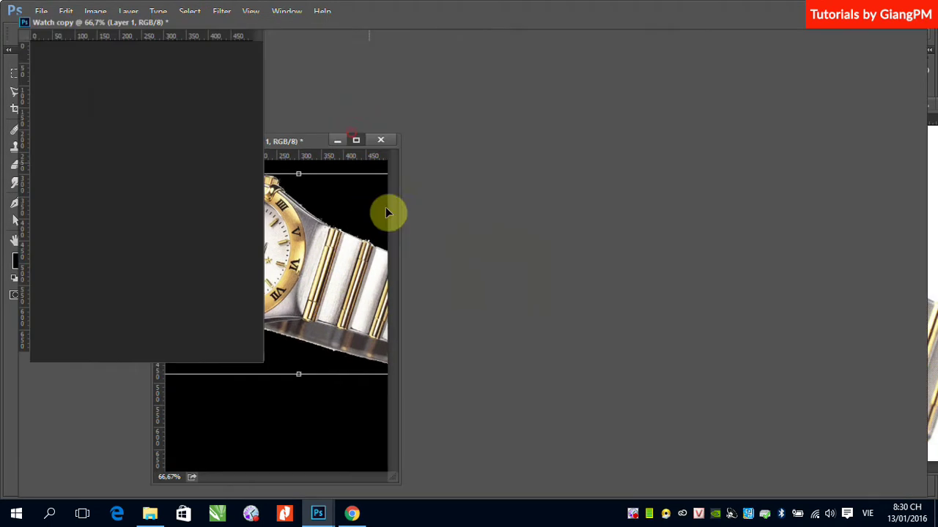
{"action": "left_click_drag", "start_coordinate": [668, 110], "coordinate": [550, 178]}
{"action": "key", "text": "Return"}
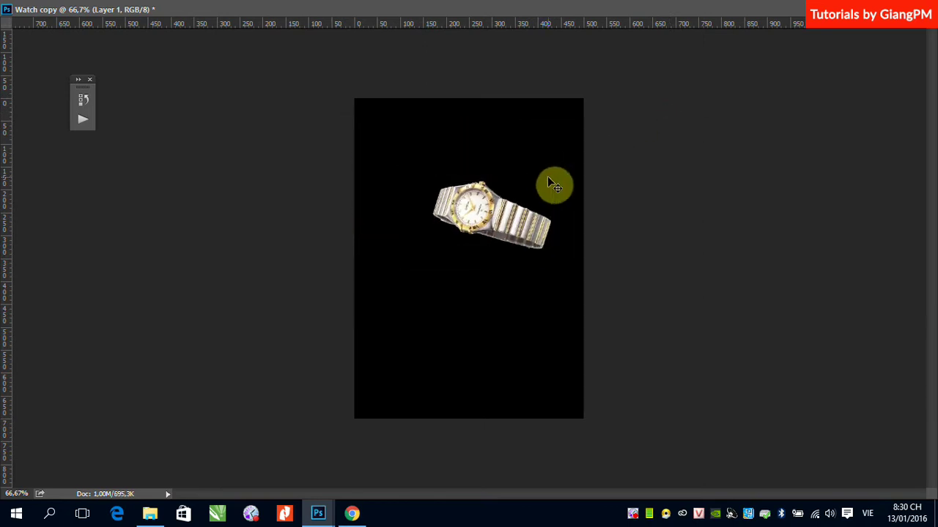
{"action": "left_click_drag", "start_coordinate": [507, 220], "coordinate": [487, 154]}
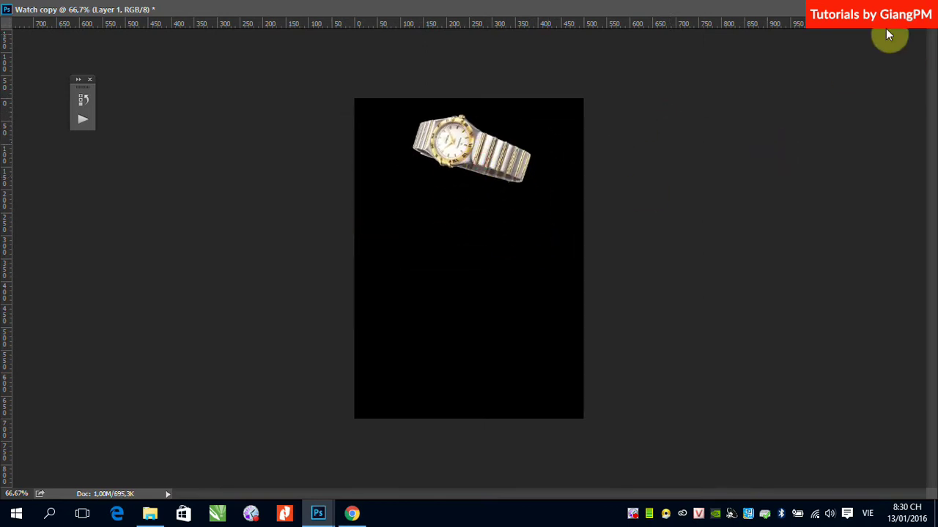
Step: Restore Watch copy to a floating window, close Watch1 copy, and show LIGHTNG.jpg
{"action": "left_click", "coordinate": [786, 10]}
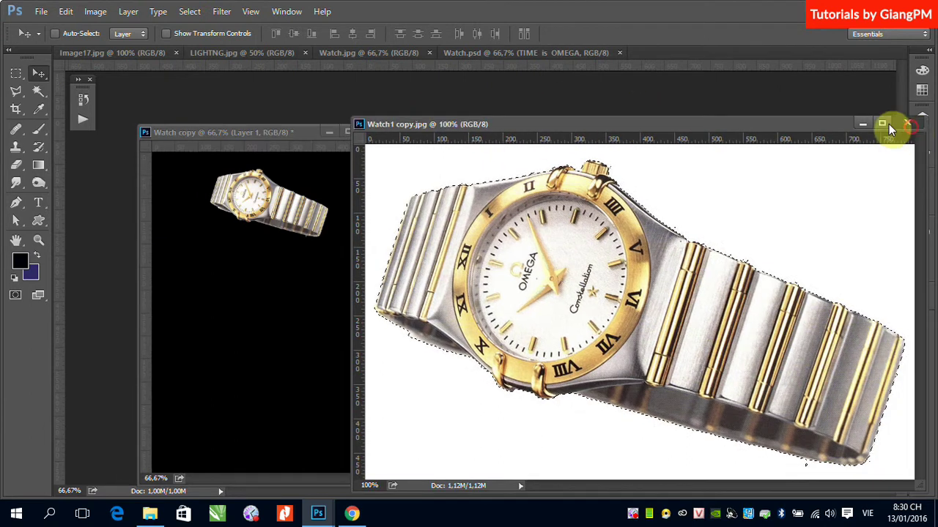
{"action": "left_click", "coordinate": [889, 123]}
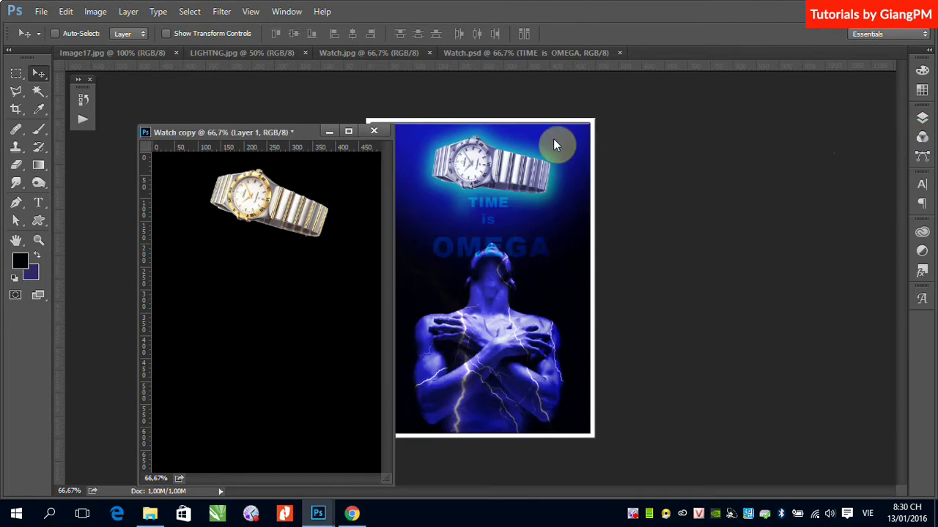
{"action": "left_click", "coordinate": [254, 53]}
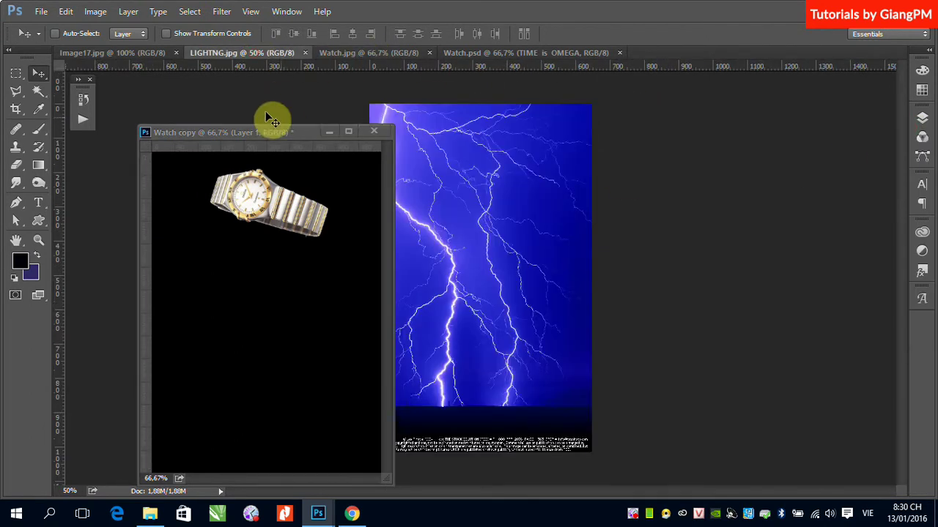
Step: Copy the man photo from Image17 into Watch copy, positioned below the watch
{"action": "left_click", "coordinate": [124, 52]}
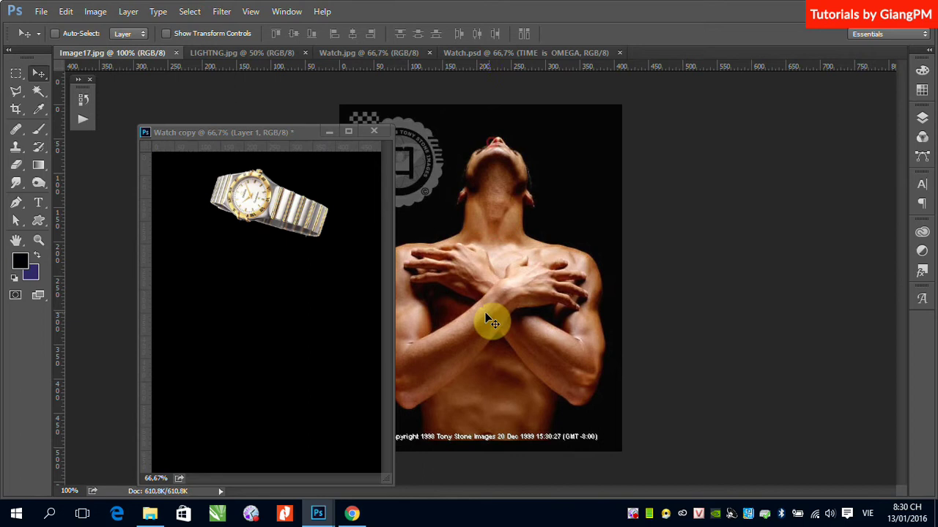
{"action": "left_click_drag", "start_coordinate": [485, 312], "coordinate": [277, 343]}
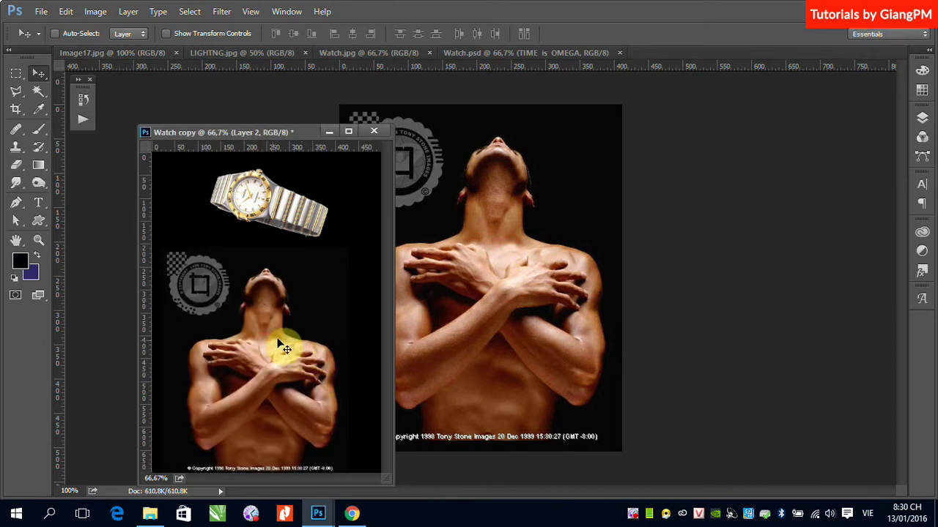
{"action": "left_click_drag", "start_coordinate": [284, 348], "coordinate": [275, 360]}
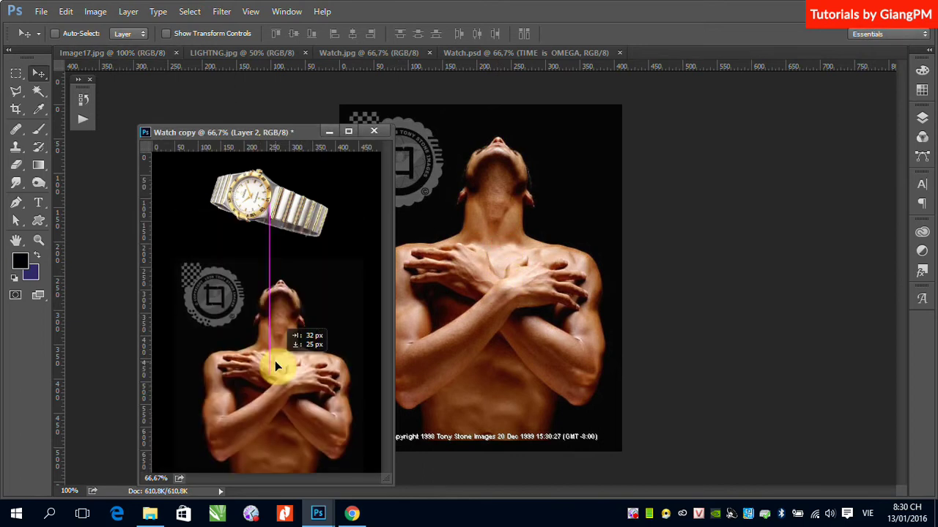
{"action": "left_click_drag", "start_coordinate": [275, 360], "coordinate": [272, 360]}
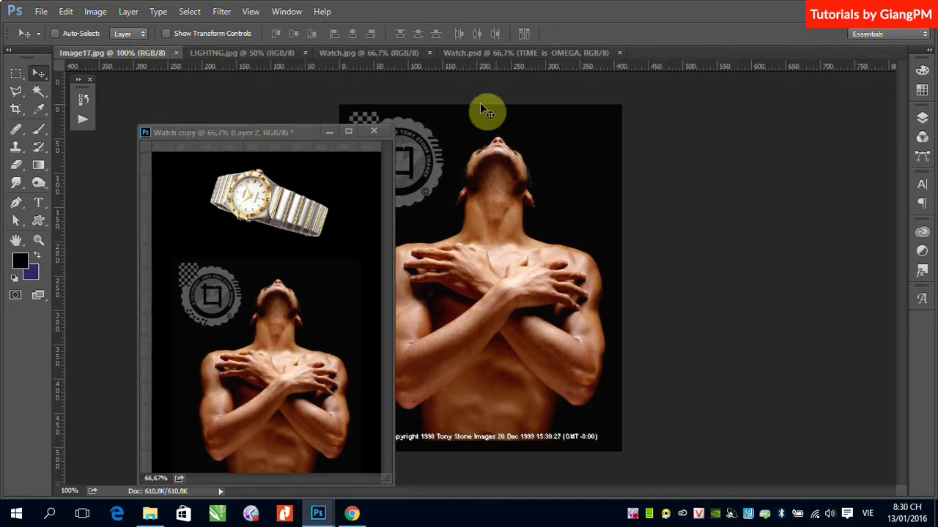
Step: Close Image17, move Watch copy right, and ellipse-select the round badge
{"action": "left_click", "coordinate": [175, 53]}
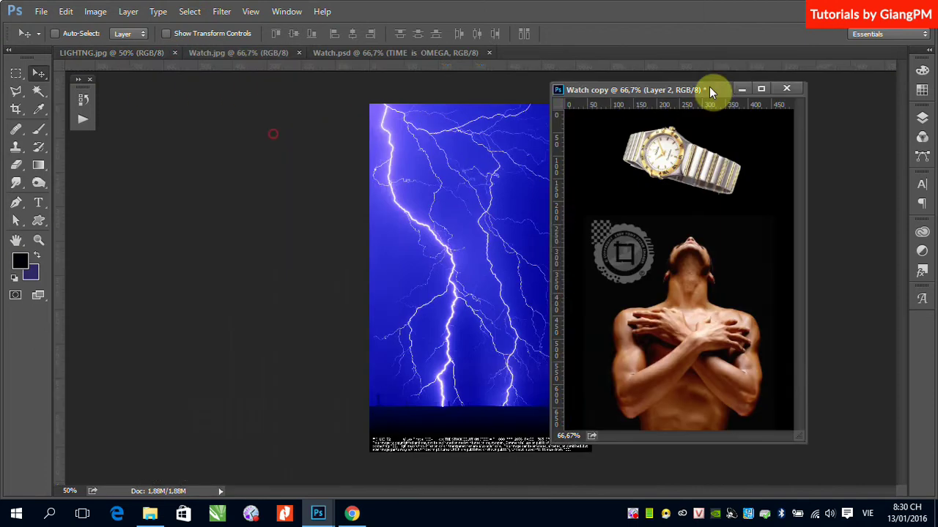
{"action": "left_click_drag", "start_coordinate": [268, 134], "coordinate": [714, 96]}
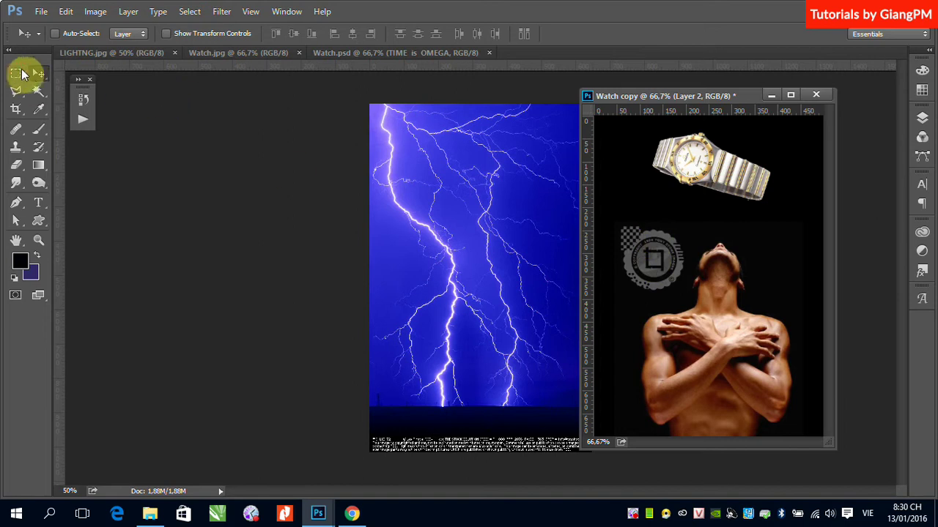
{"action": "left_click_drag", "start_coordinate": [16, 74], "coordinate": [50, 90]}
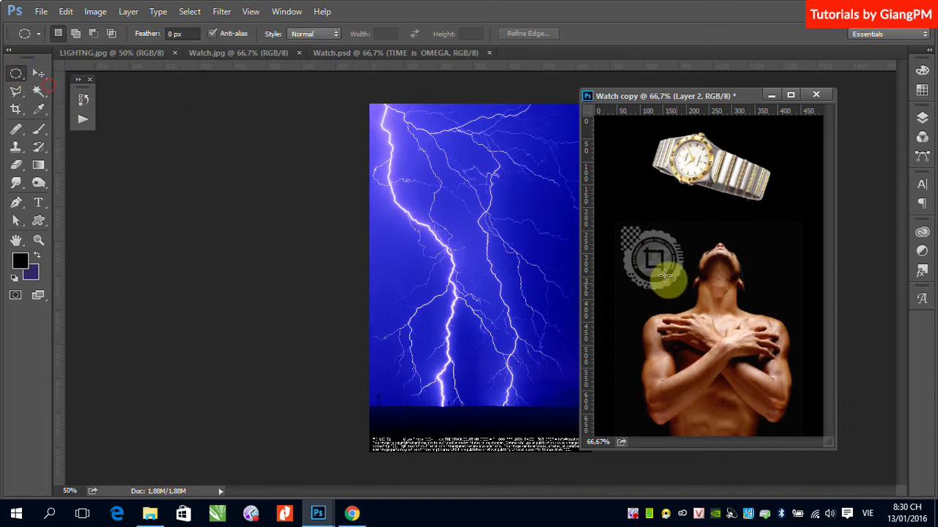
{"action": "left_click_drag", "start_coordinate": [615, 210], "coordinate": [689, 308]}
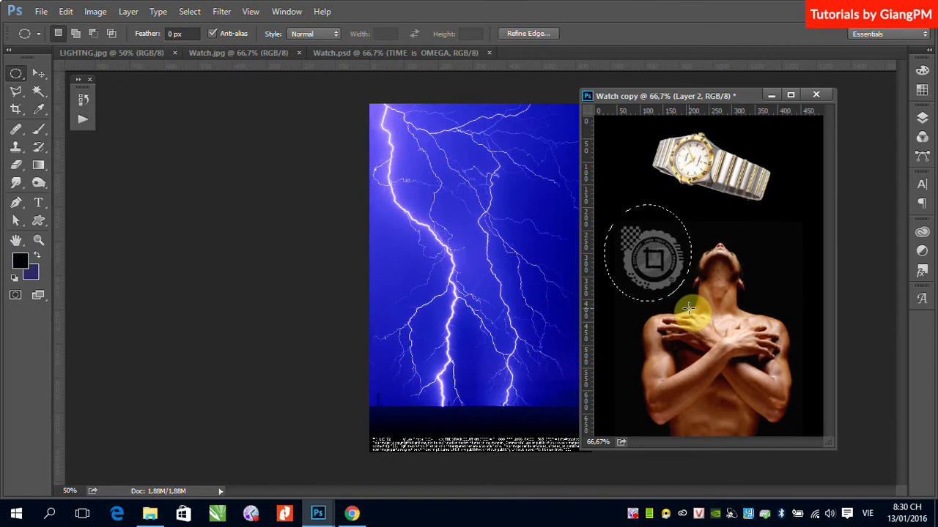
Step: Delete the selected round badge from the man layer and deselect
{"action": "key", "text": "Delete"}
{"action": "key", "text": "ctrl+d"}
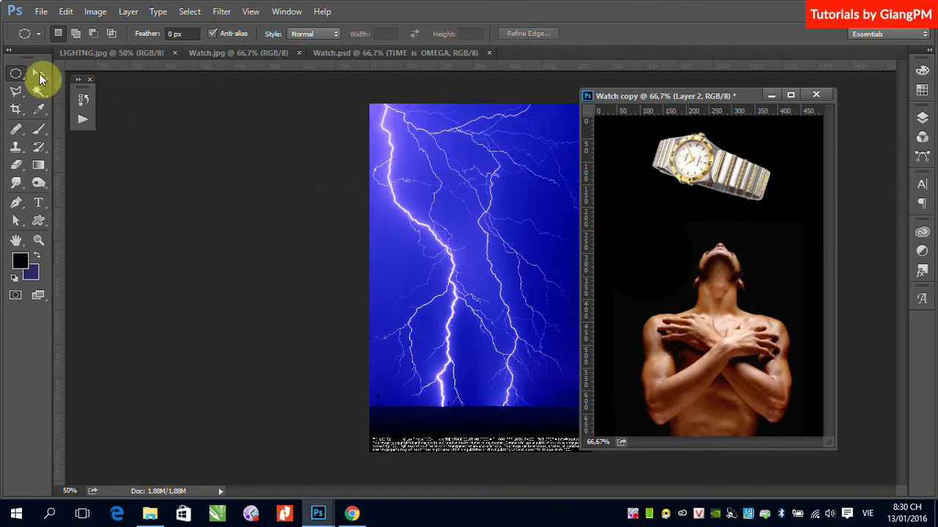
{"action": "left_click", "coordinate": [38, 73]}
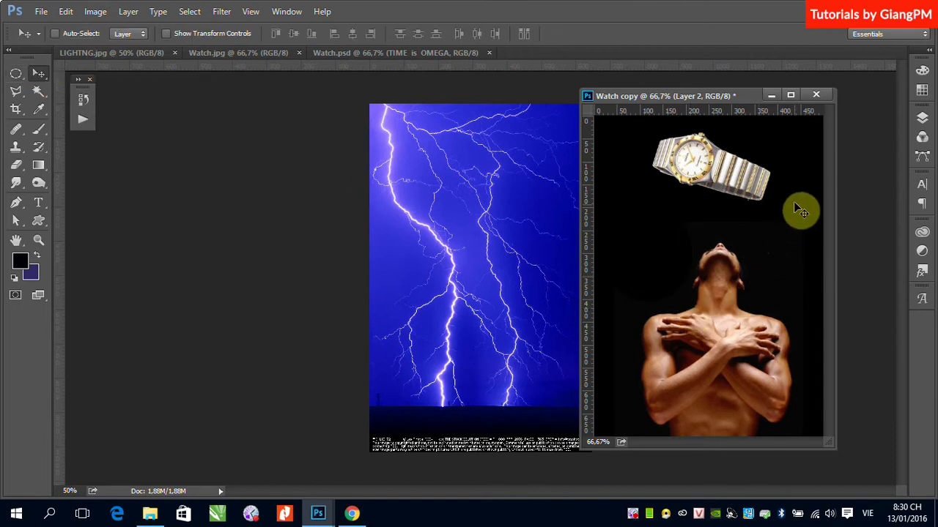
Step: View the finished Watch.psd poster for reference, then reactivate Watch copy
{"action": "left_click", "coordinate": [771, 274]}
{"action": "left_click", "coordinate": [375, 56]}
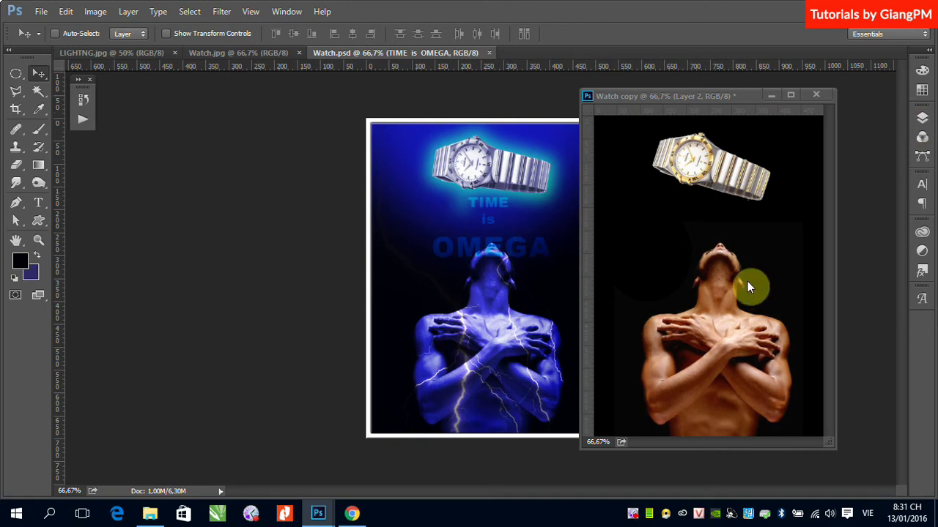
{"action": "left_click", "coordinate": [729, 268]}
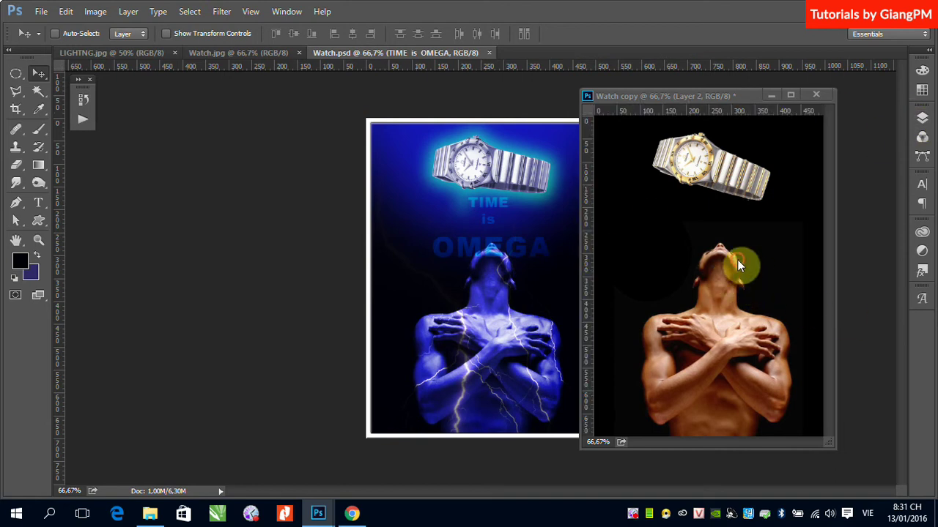
{"action": "key", "text": "ctrl"}
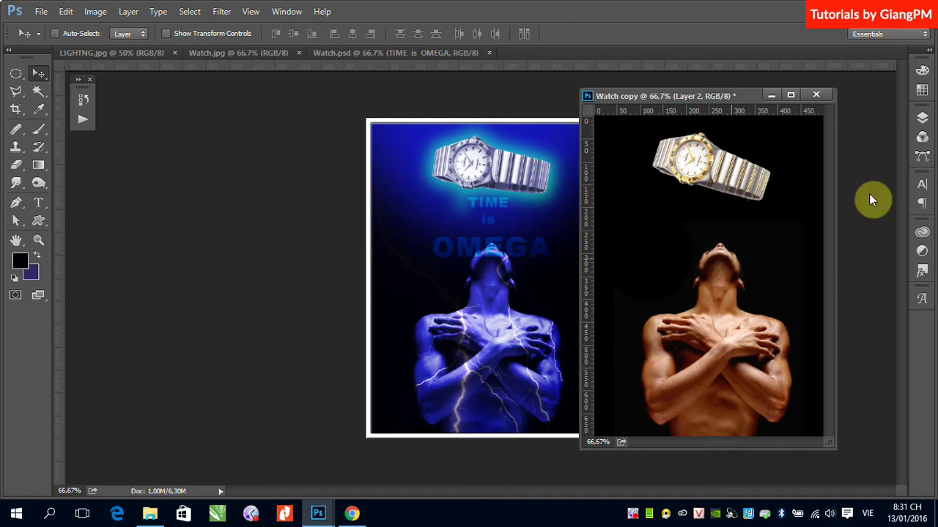
Step: Set the man layer's blend mode to Luminosity after trying Overlay
{"action": "left_click", "coordinate": [921, 118]}
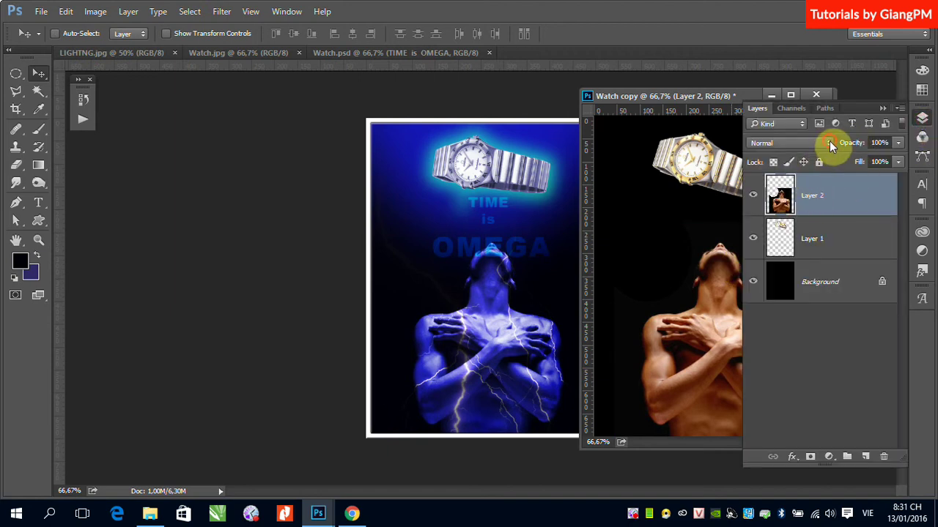
{"action": "left_click", "coordinate": [828, 142]}
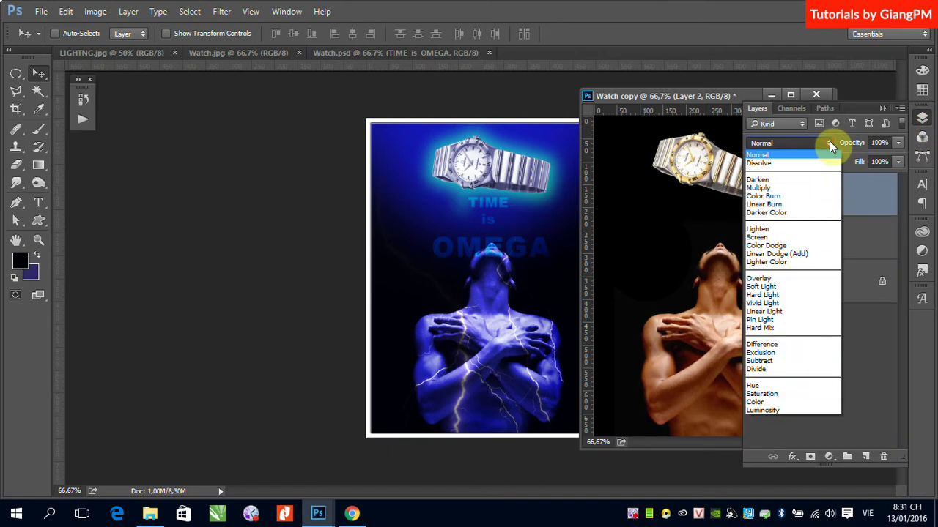
{"action": "left_click", "coordinate": [765, 278]}
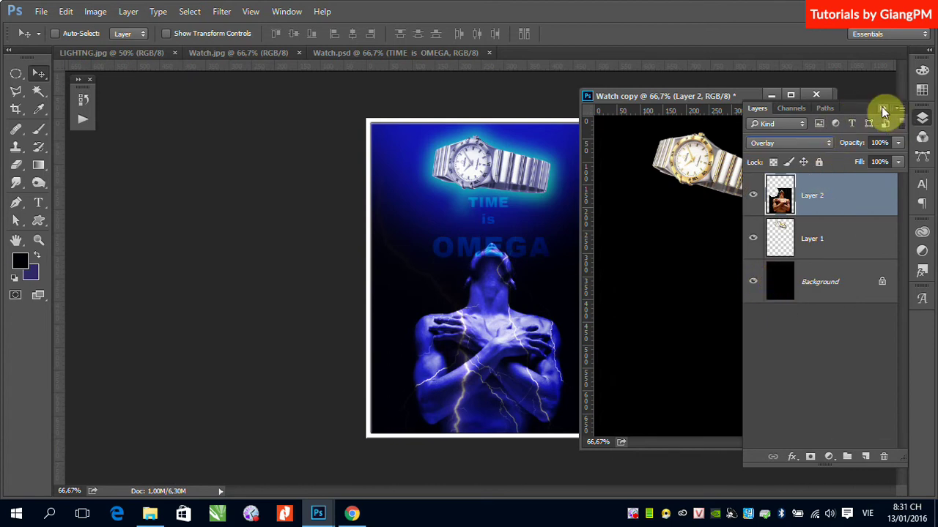
{"action": "left_click", "coordinate": [825, 143]}
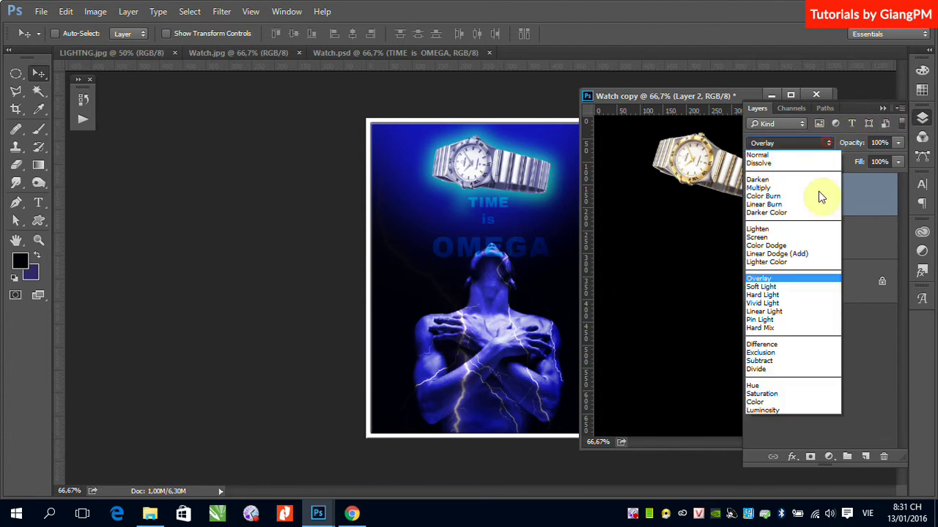
{"action": "left_click", "coordinate": [763, 411]}
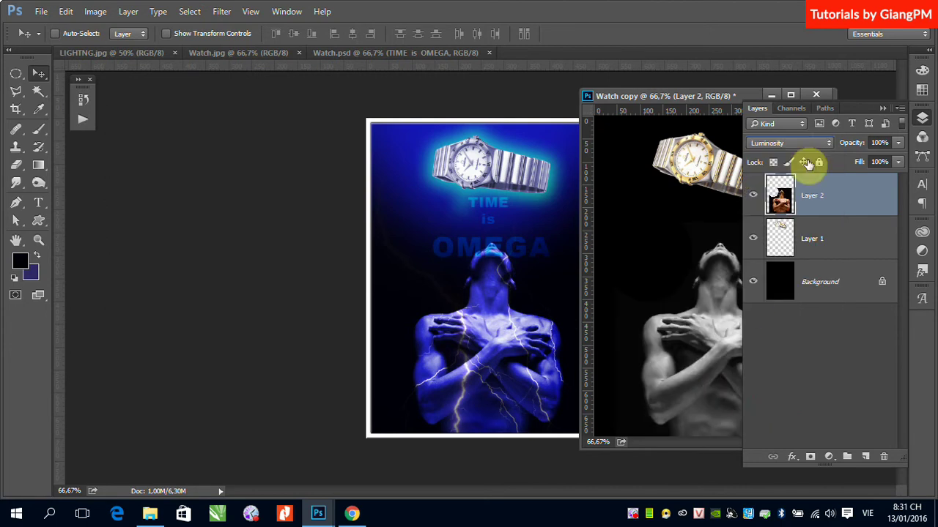
{"action": "left_click", "coordinate": [883, 108]}
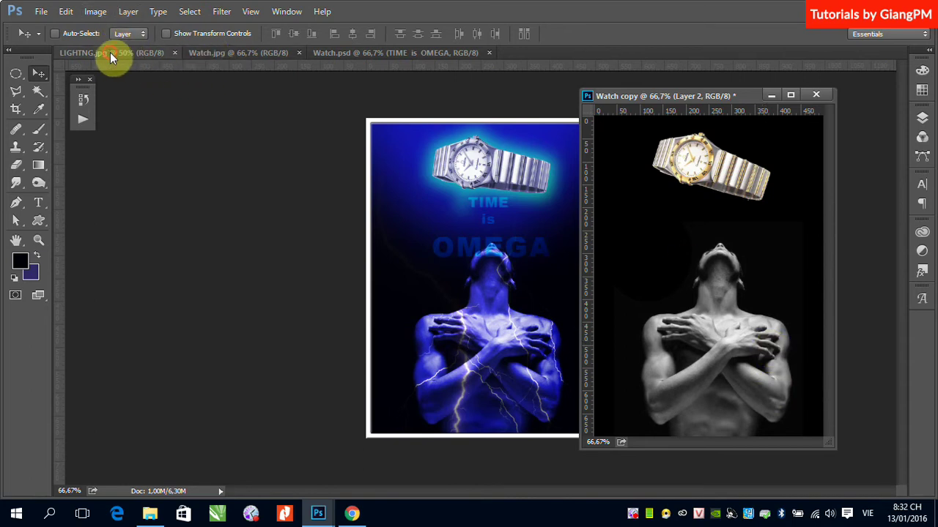
Step: Copy LIGHTNG.jpg into Watch copy as a covering layer, then close the lightning document
{"action": "left_click", "coordinate": [110, 52]}
{"action": "left_click_drag", "start_coordinate": [457, 222], "coordinate": [688, 299]}
{"action": "left_click_drag", "start_coordinate": [737, 273], "coordinate": [737, 258]}
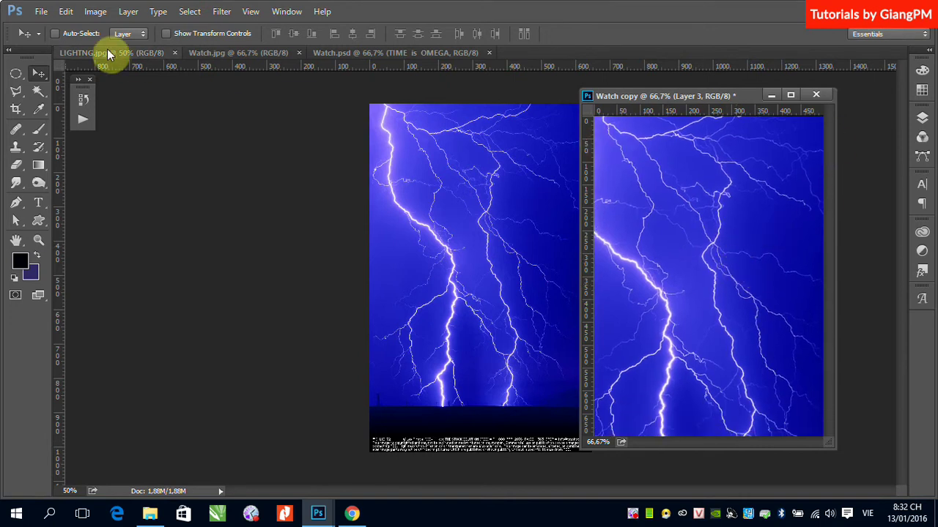
{"action": "left_click", "coordinate": [147, 54]}
{"action": "left_click", "coordinate": [173, 57]}
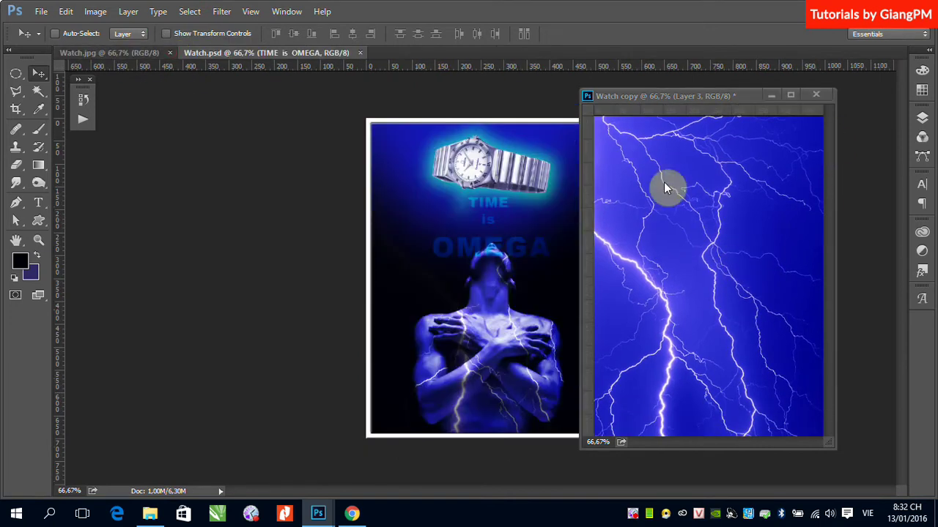
{"action": "left_click", "coordinate": [627, 96]}
{"action": "left_click", "coordinate": [286, 11]}
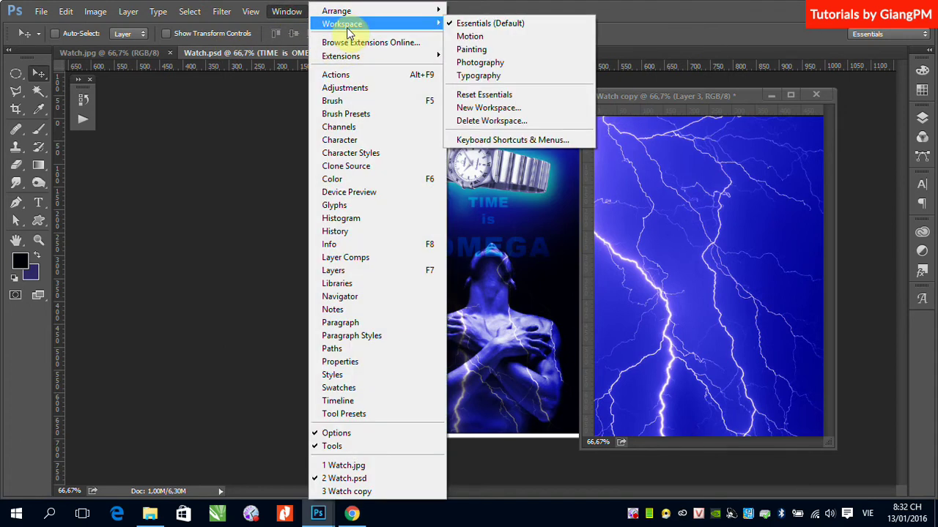
{"action": "mouse_move", "coordinate": [337, 11]}
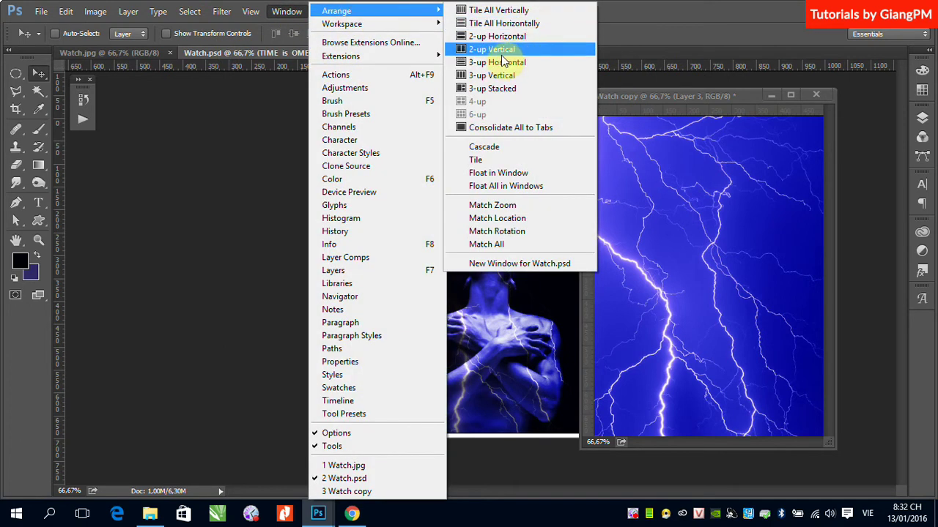
Step: Move the watch layer (Layer 1) above the lightning layer (Layer 3)
{"action": "left_click", "coordinate": [503, 51]}
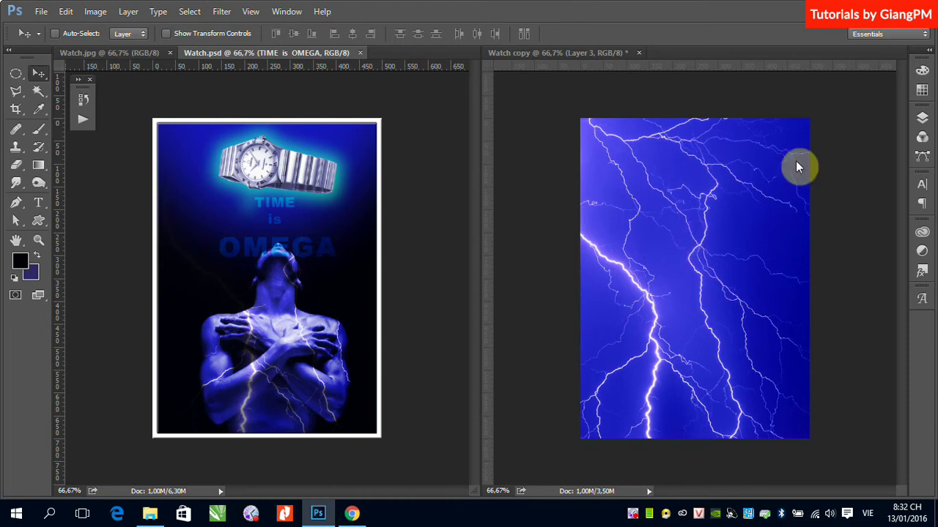
{"action": "left_click", "coordinate": [921, 117]}
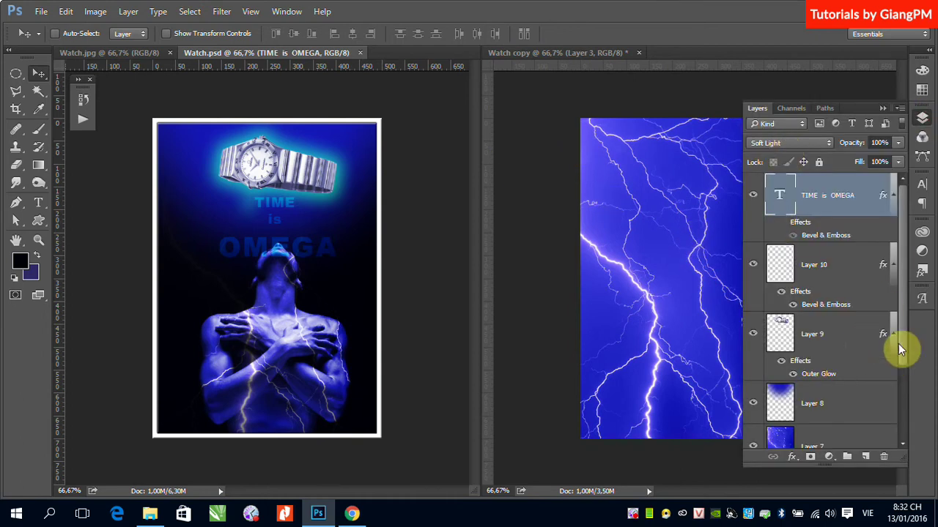
{"action": "left_click", "coordinate": [664, 230]}
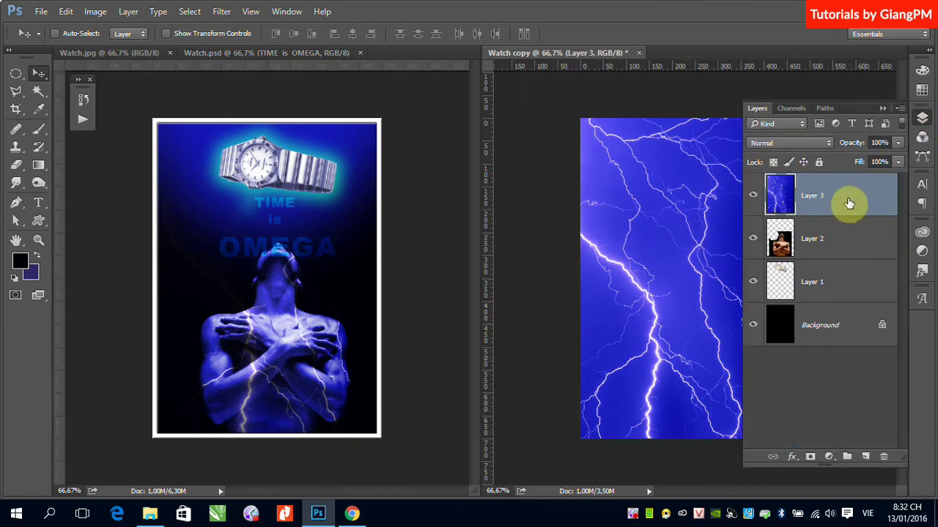
{"action": "mouse_move", "coordinate": [849, 203]}
{"action": "left_mouse_down"}
{"action": "mouse_move", "coordinate": [832, 187]}
{"action": "mouse_move", "coordinate": [858, 220]}
{"action": "left_mouse_up"}
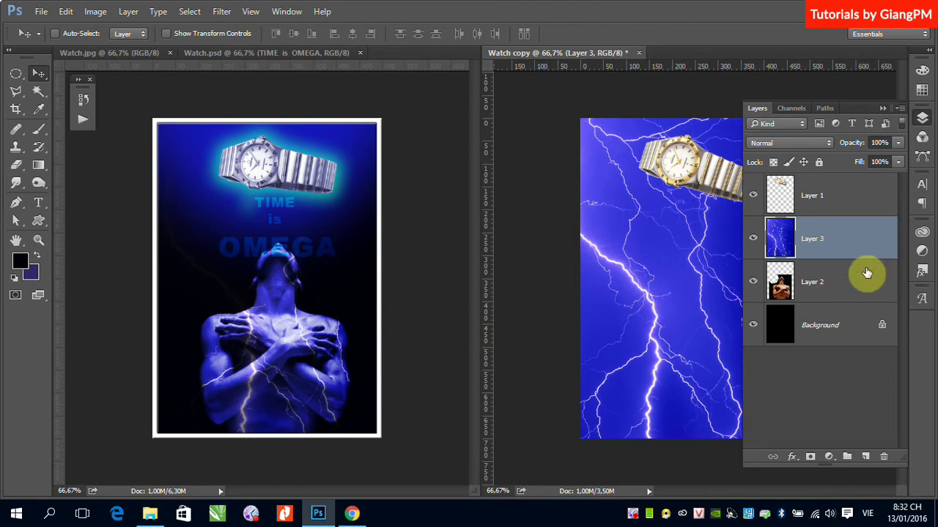
Step: Blend the lightning layer in Overlay mode and select the man layer, Layer 2
{"action": "left_click", "coordinate": [828, 144]}
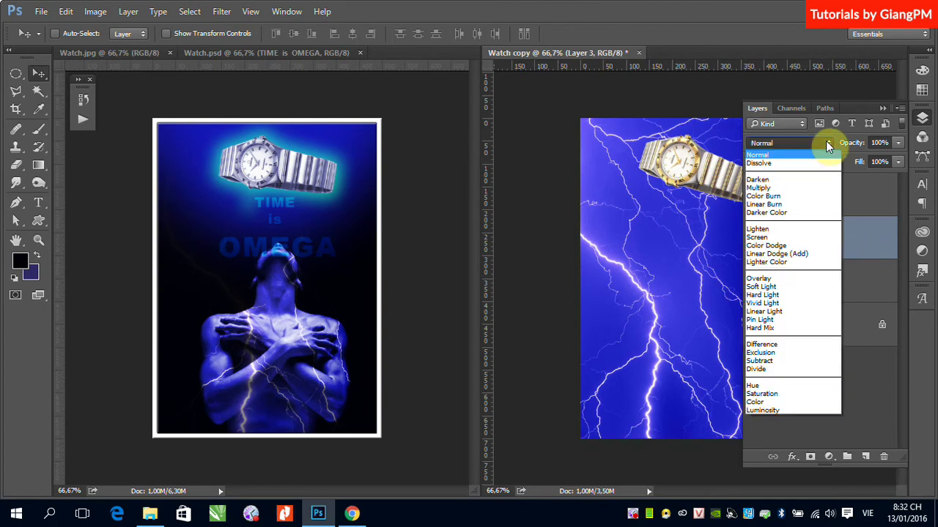
{"action": "left_click", "coordinate": [761, 280]}
{"action": "left_click_drag", "start_coordinate": [861, 107], "coordinate": [889, 106]}
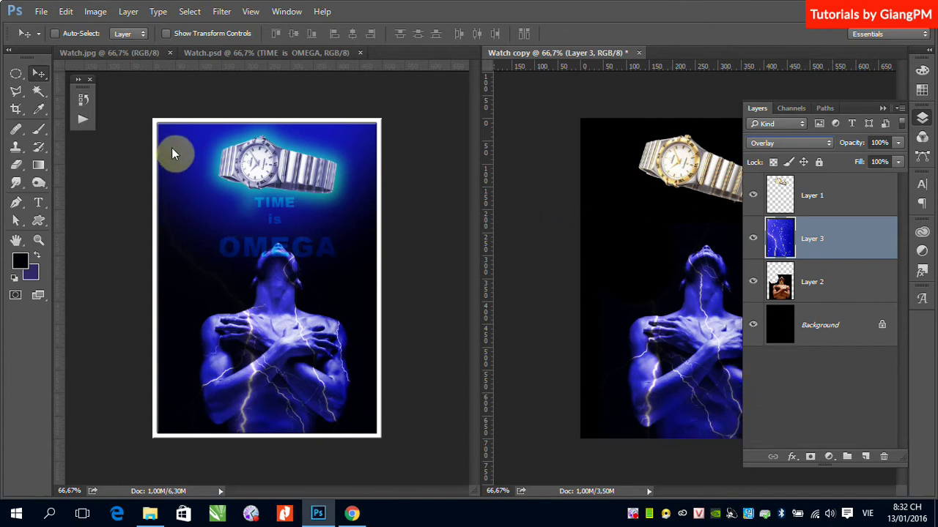
{"action": "left_click", "coordinate": [883, 108]}
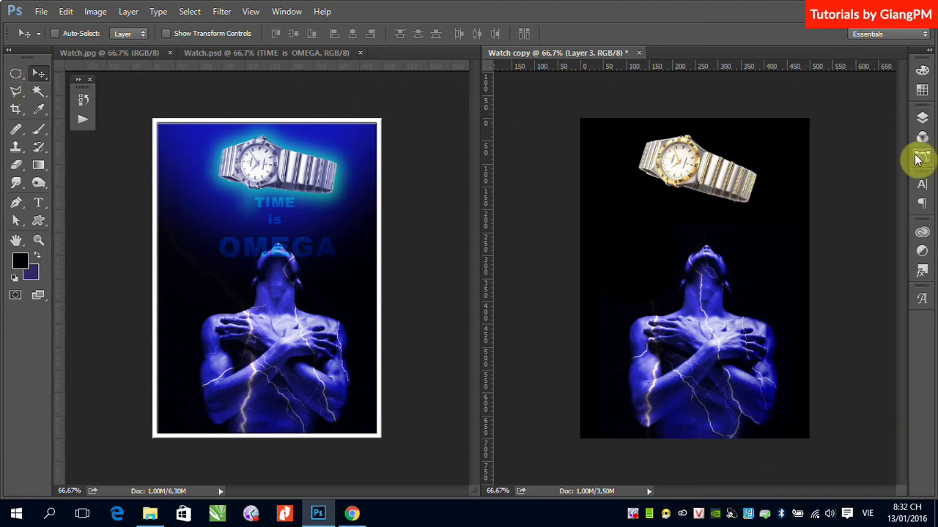
{"action": "left_click", "coordinate": [922, 118]}
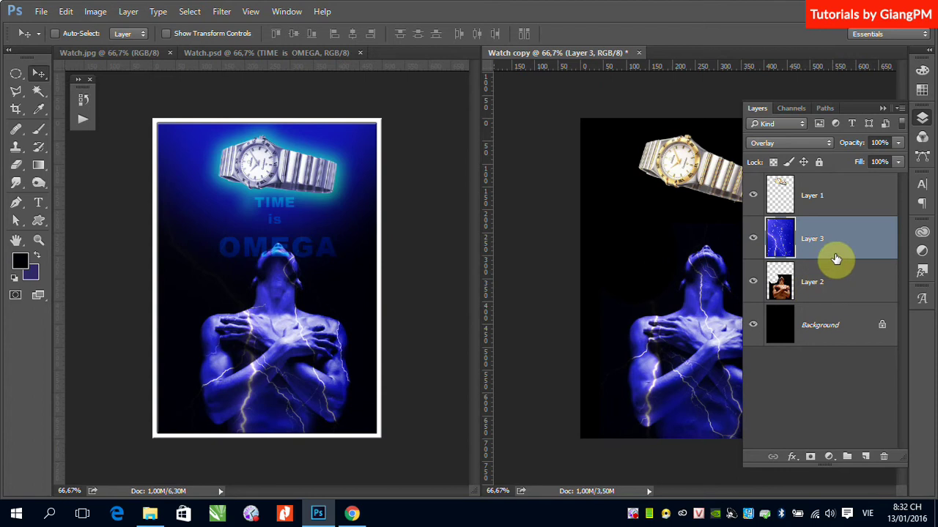
{"action": "left_click", "coordinate": [835, 282]}
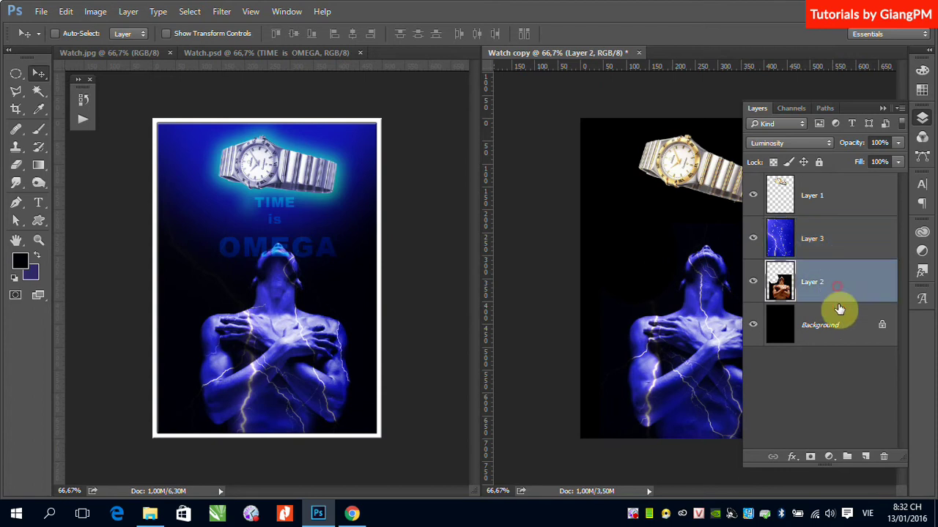
Step: Add an empty Layer 4 and draw a 499 px circular selection over the watch
{"action": "left_click", "coordinate": [862, 456]}
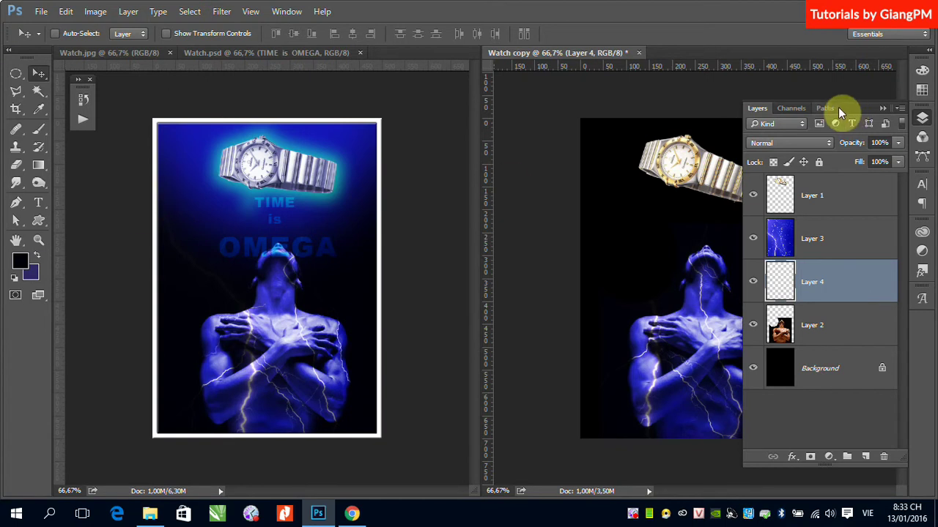
{"action": "left_click", "coordinate": [880, 110]}
{"action": "left_click", "coordinate": [15, 73]}
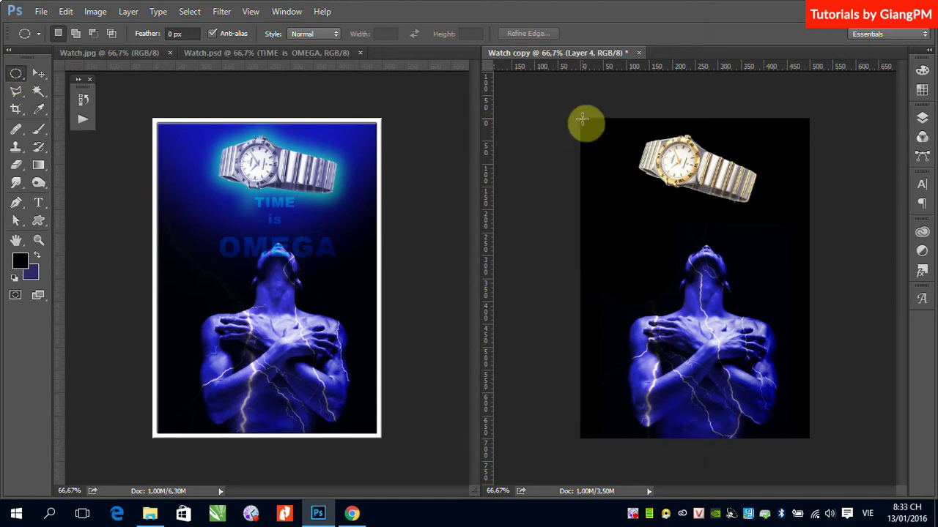
{"action": "left_click_drag", "start_coordinate": [582, 118], "coordinate": [893, 347]}
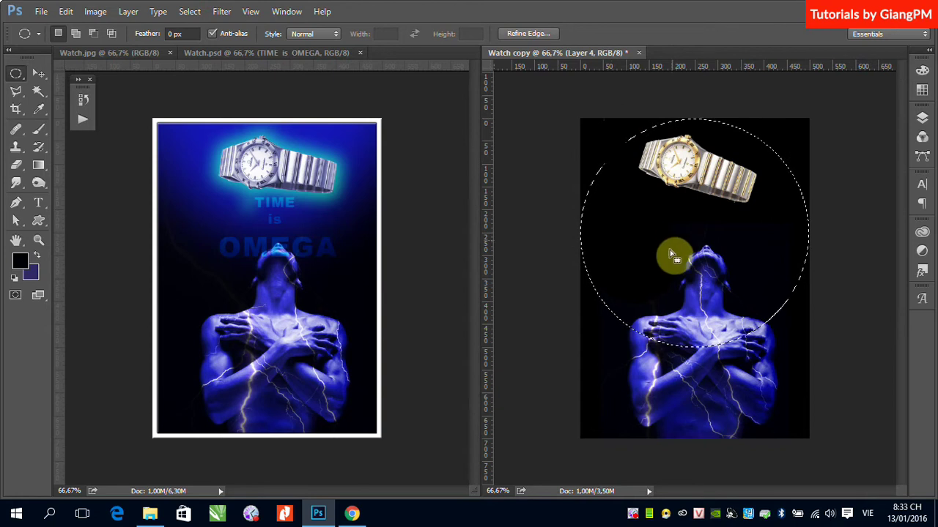
{"action": "left_click_drag", "start_coordinate": [666, 264], "coordinate": [668, 151]}
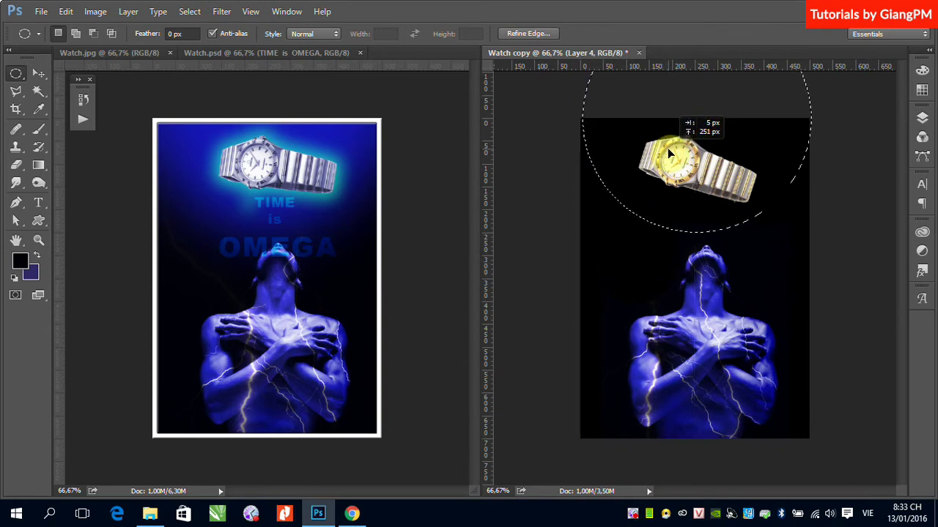
{"action": "left_click_drag", "start_coordinate": [668, 148], "coordinate": [666, 149]}
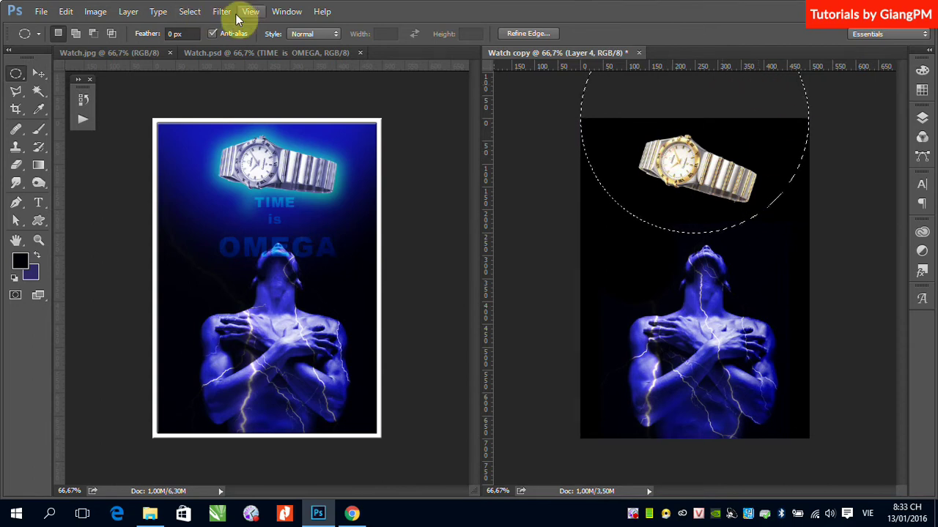
Step: Apply a 100-pixel Feather Radius to the circular watch selection via Select > Modify
{"action": "left_click", "coordinate": [190, 13]}
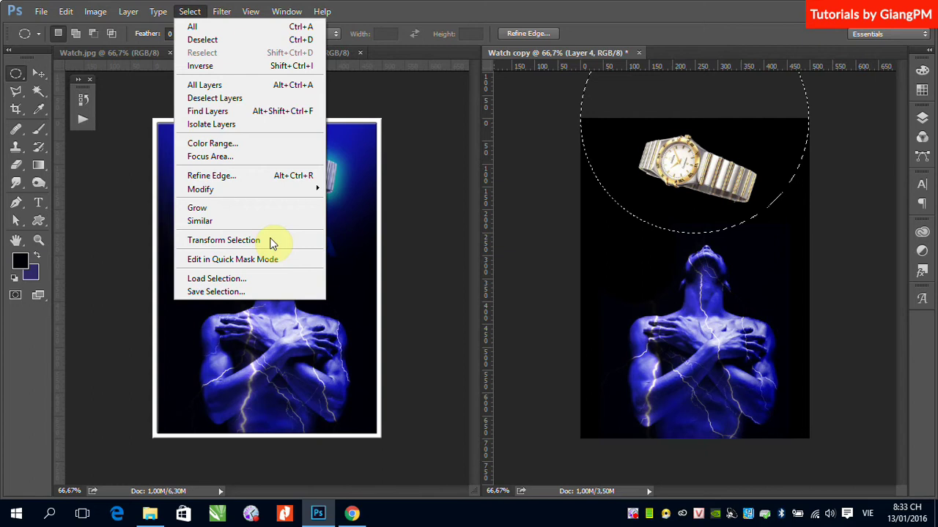
{"action": "left_click", "coordinate": [265, 192]}
{"action": "left_click", "coordinate": [376, 242]}
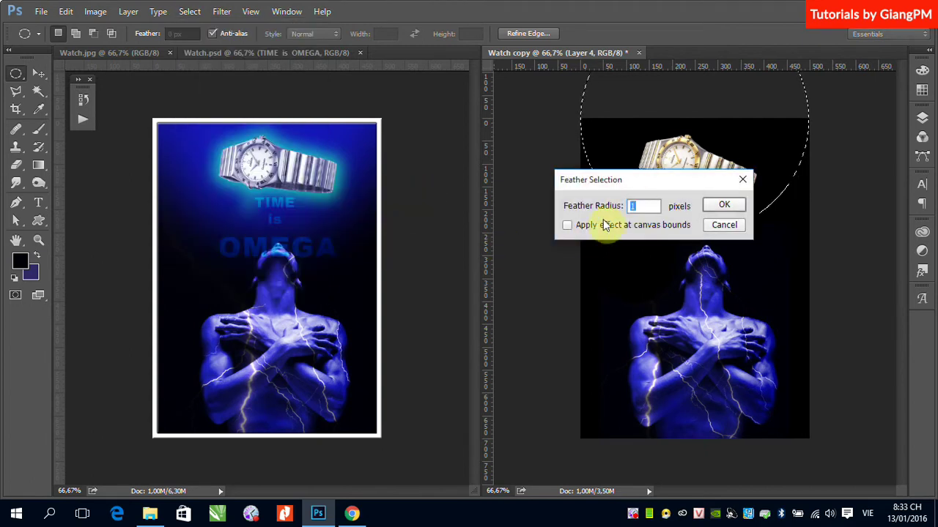
{"action": "left_click_drag", "start_coordinate": [632, 185], "coordinate": [463, 192]}
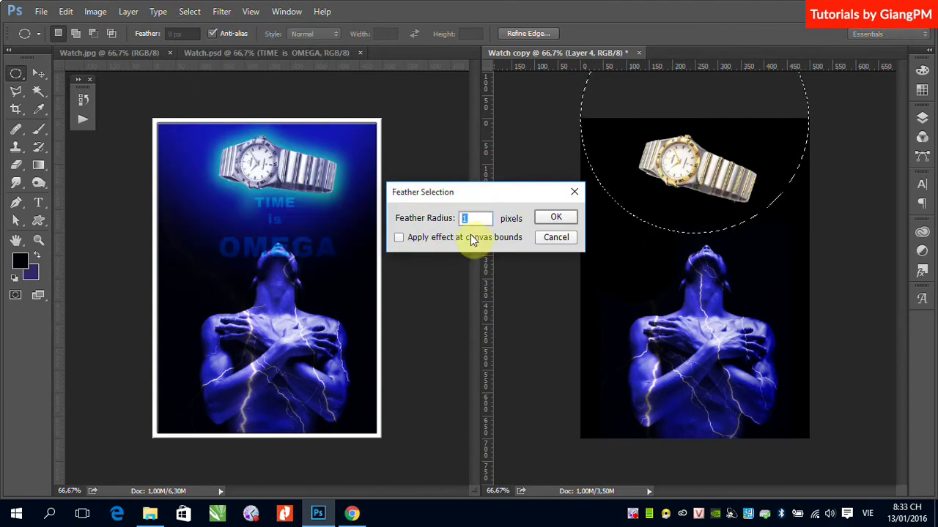
{"action": "double_click", "coordinate": [470, 218]}
{"action": "type", "text": "100"}
{"action": "left_click", "coordinate": [553, 218]}
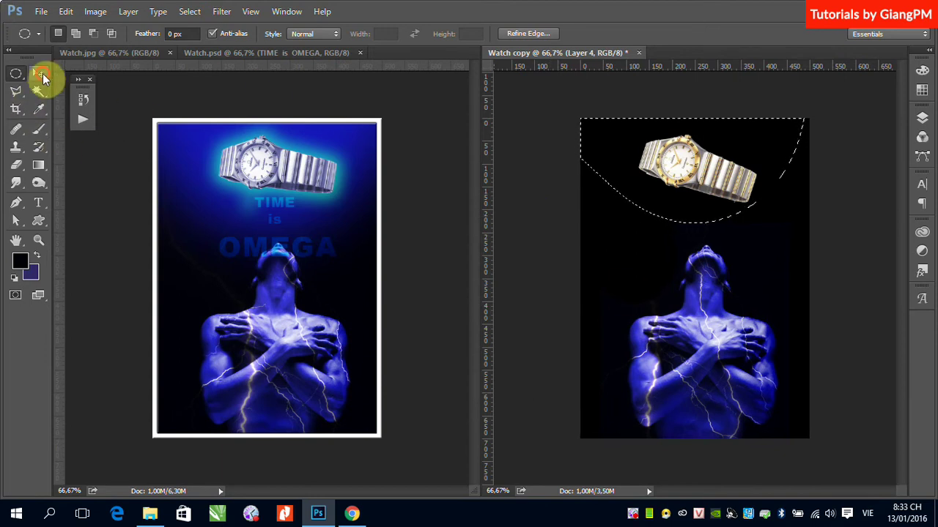
Step: Set the lightning Layer 3 to Normal blending and sample its blue as the foreground colour
{"action": "left_click", "coordinate": [41, 74]}
{"action": "left_click", "coordinate": [922, 118]}
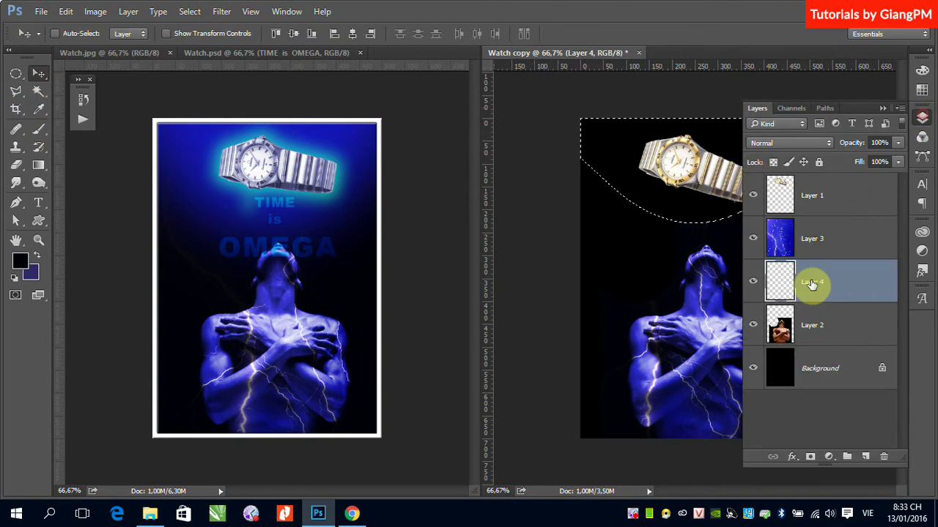
{"action": "left_click", "coordinate": [825, 246]}
{"action": "left_click", "coordinate": [826, 143]}
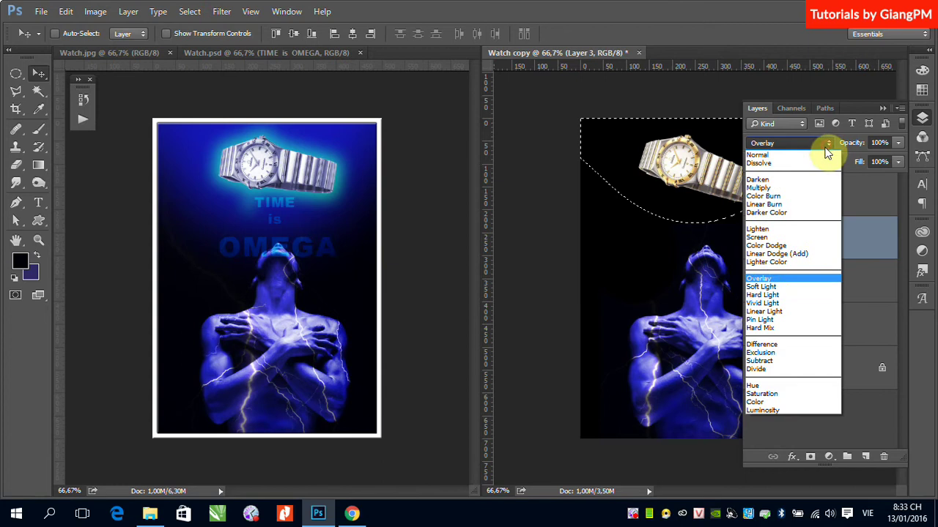
{"action": "left_click", "coordinate": [783, 156]}
{"action": "left_click", "coordinate": [38, 108]}
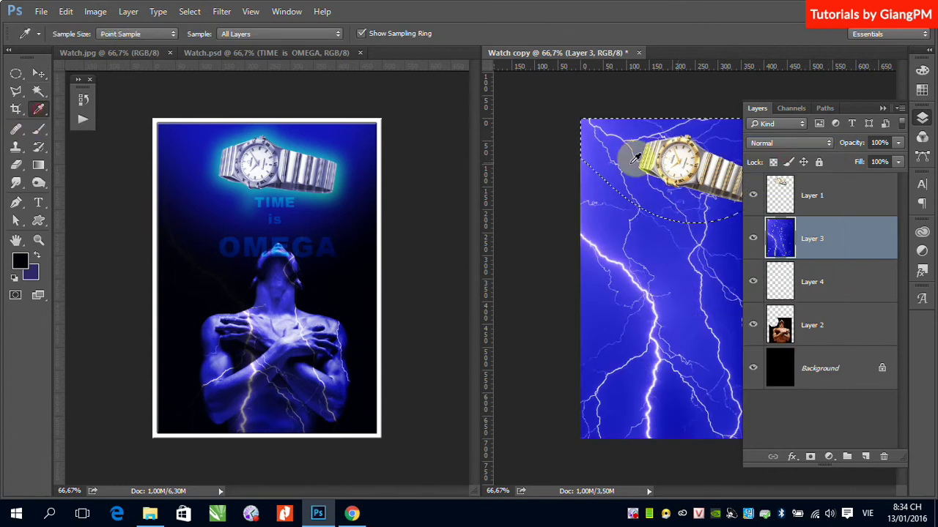
{"action": "left_click", "coordinate": [726, 146]}
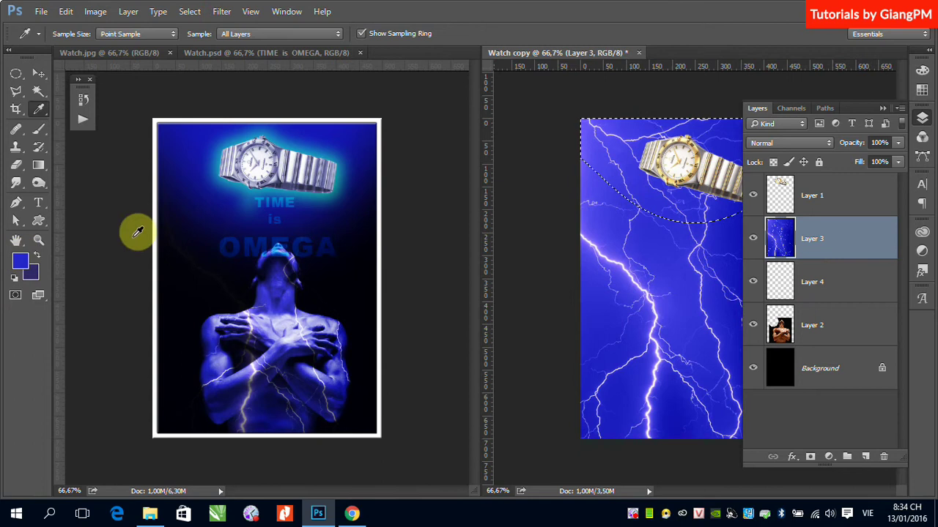
Step: Hide Layer 3, fill the feathered circle on Layer 4 with the foreground blue, and deselect
{"action": "left_click", "coordinate": [753, 242]}
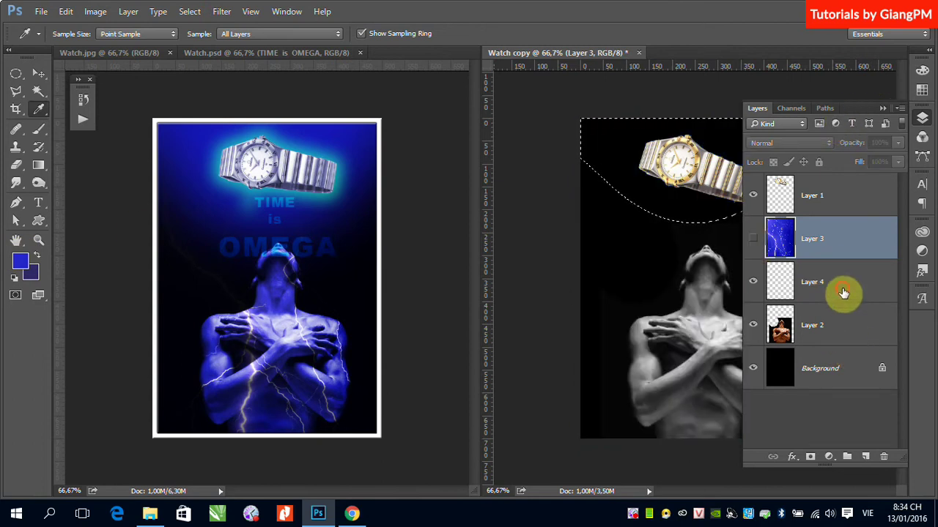
{"action": "left_click", "coordinate": [843, 293]}
{"action": "left_click", "coordinate": [883, 108]}
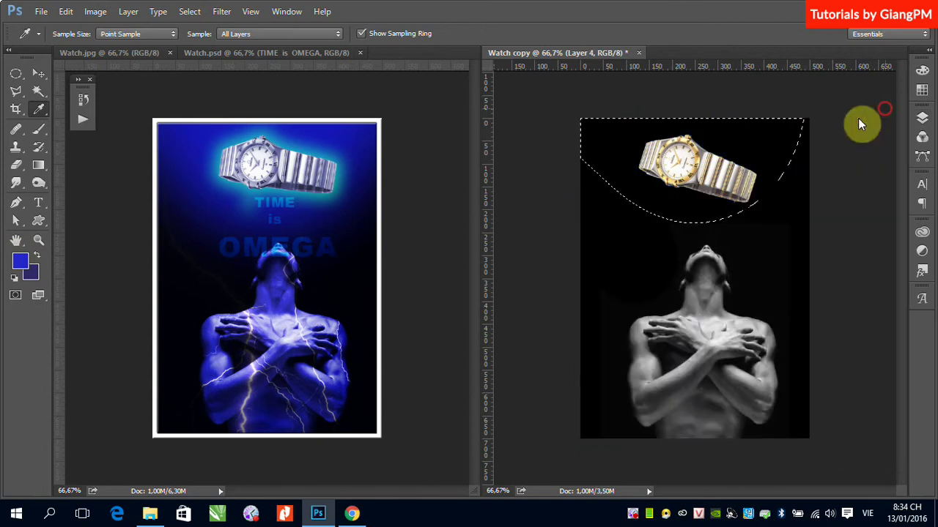
{"action": "left_click", "coordinate": [66, 11]}
{"action": "left_click", "coordinate": [107, 187]}
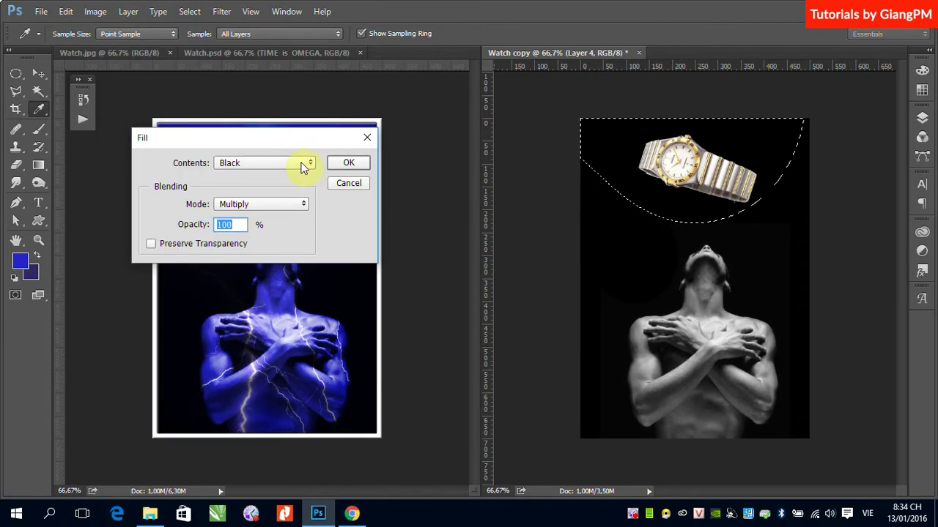
{"action": "left_click", "coordinate": [308, 163]}
{"action": "left_click", "coordinate": [265, 175]}
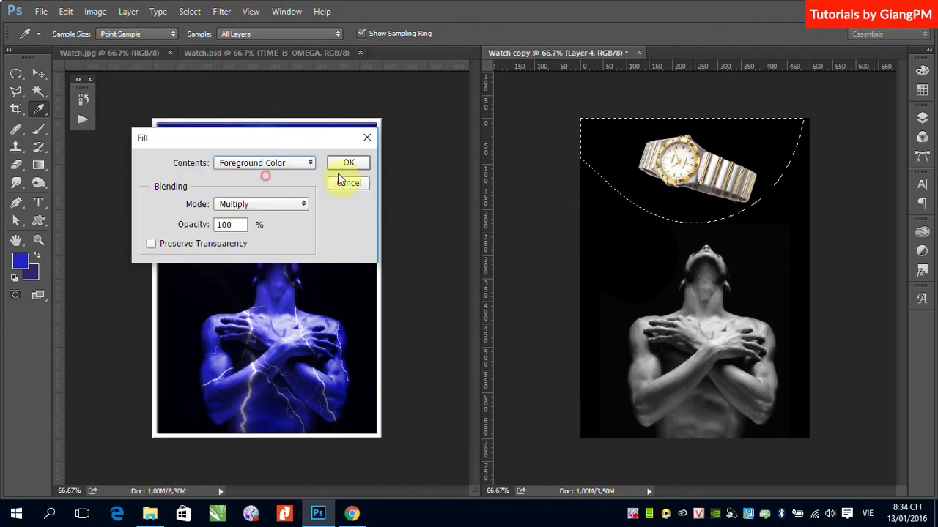
{"action": "left_click", "coordinate": [348, 163]}
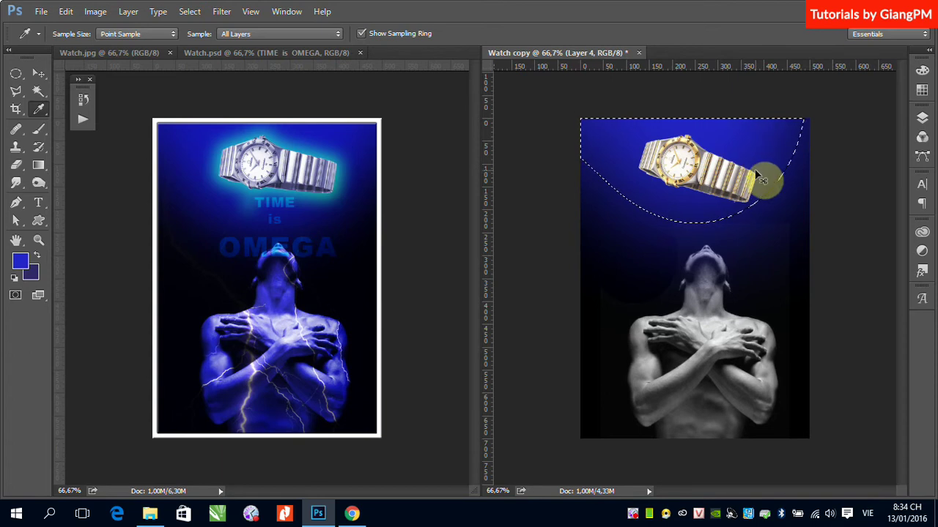
{"action": "key", "text": "ctrl+d"}
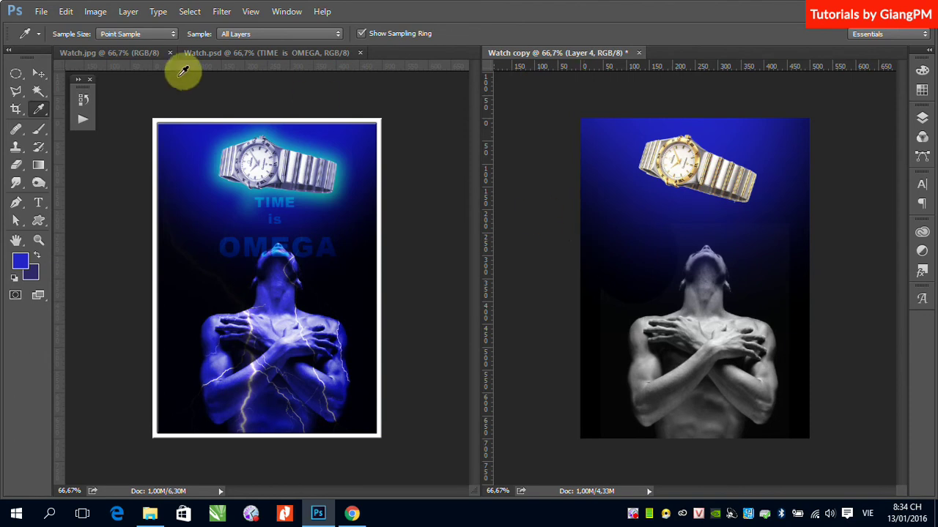
{"action": "left_click", "coordinate": [39, 74]}
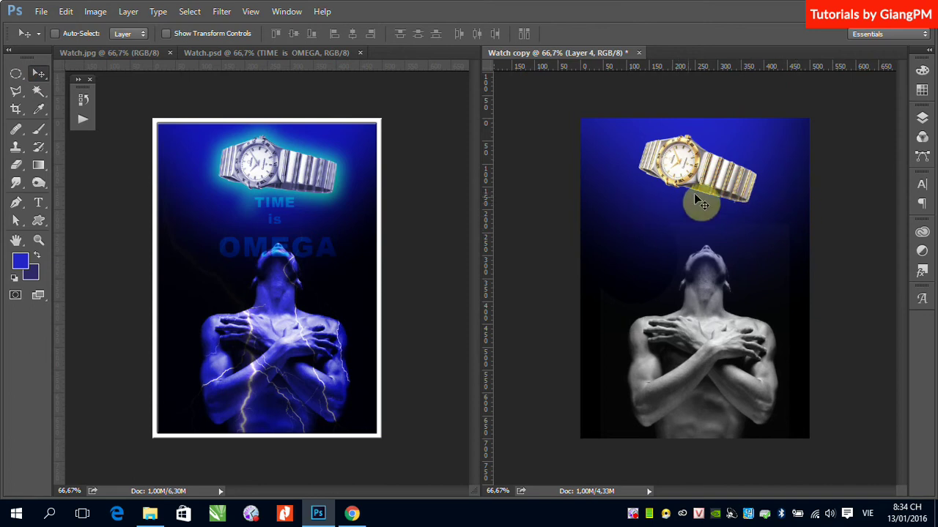
Step: Rotate the watch layer (Layer 1) about -7.8° and nudge it slightly right
{"action": "right_click", "coordinate": [725, 187]}
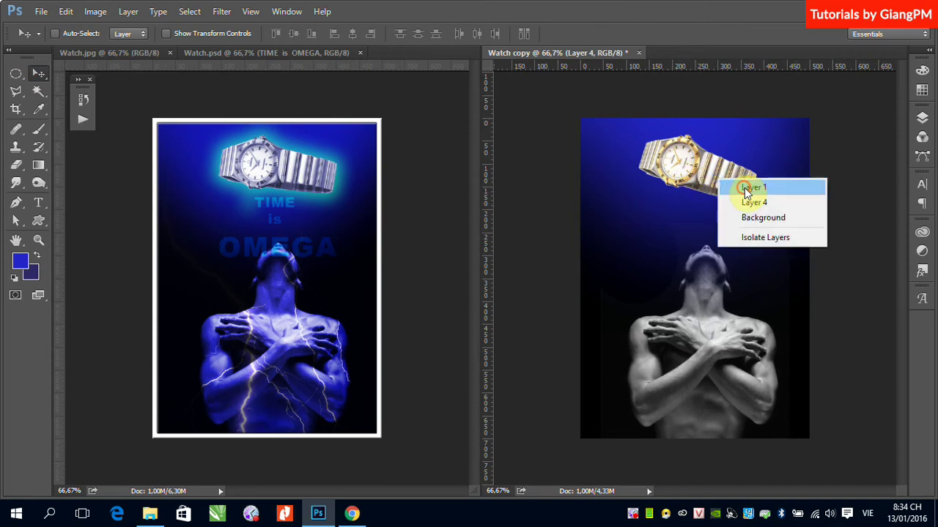
{"action": "left_click", "coordinate": [741, 186]}
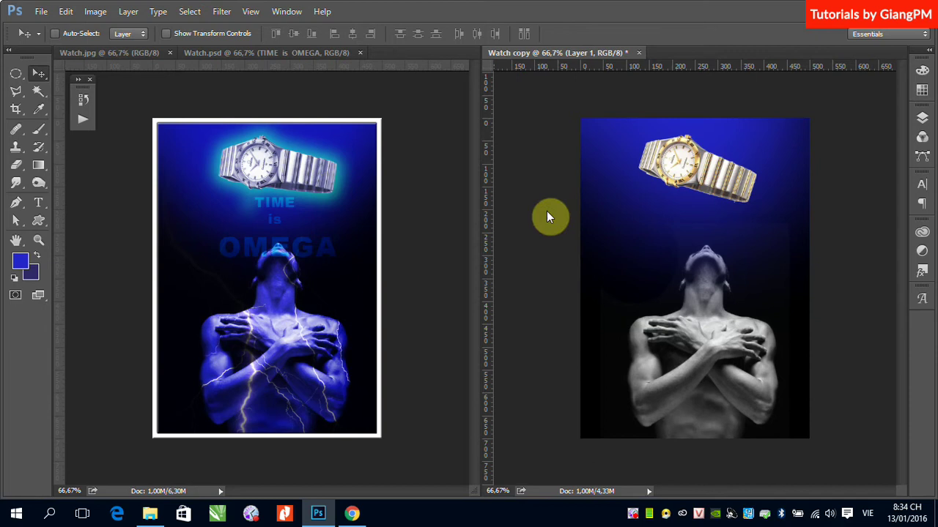
{"action": "key", "text": "ctrl+t"}
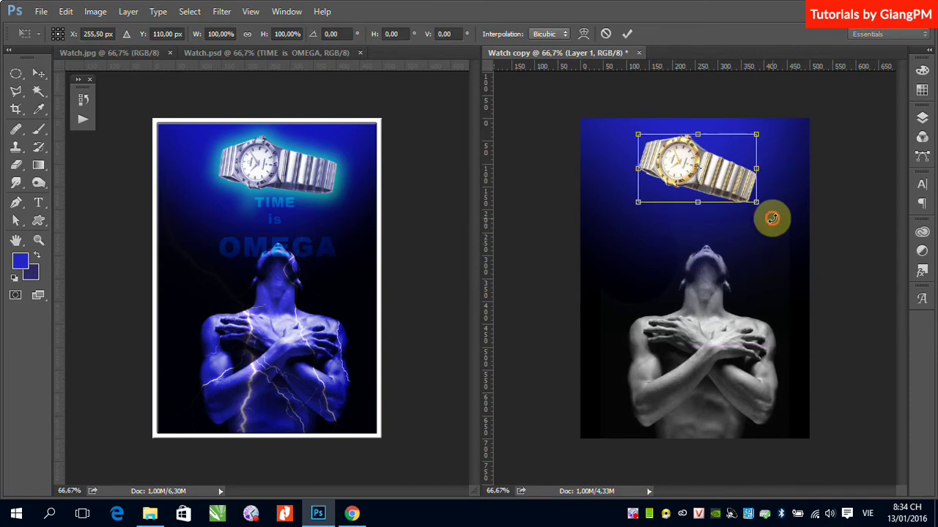
{"action": "left_click_drag", "start_coordinate": [772, 217], "coordinate": [779, 209]}
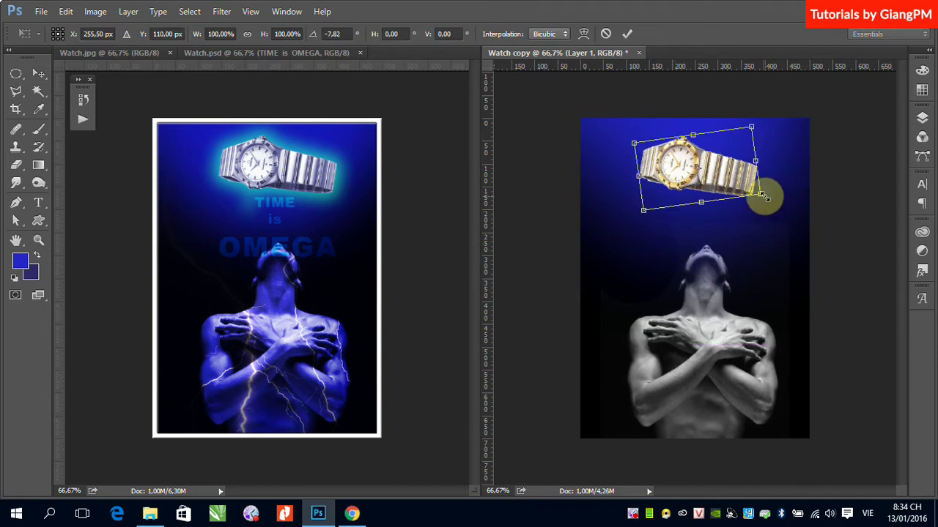
{"action": "key", "text": "Return"}
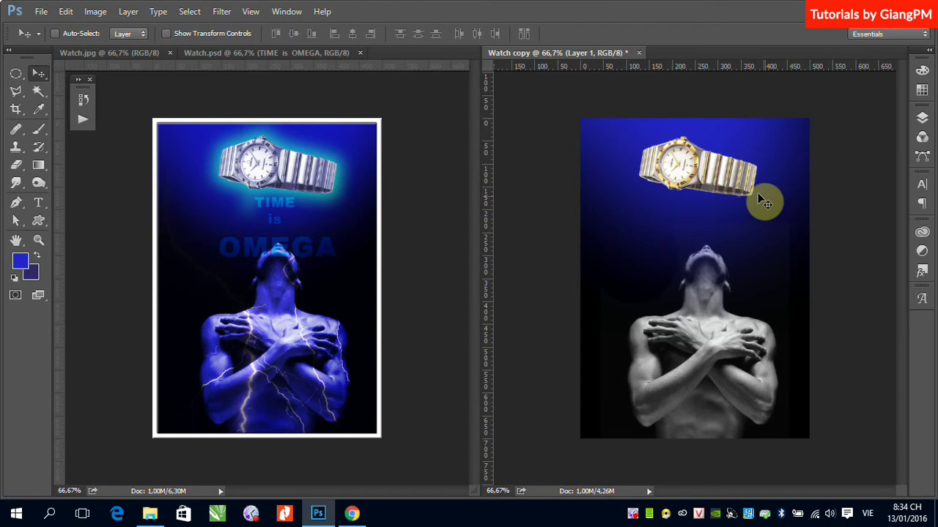
{"action": "mouse_move", "coordinate": [717, 174]}
{"action": "left_mouse_down"}
{"action": "mouse_move", "coordinate": [731, 182]}
{"action": "mouse_move", "coordinate": [729, 173]}
{"action": "left_mouse_up"}
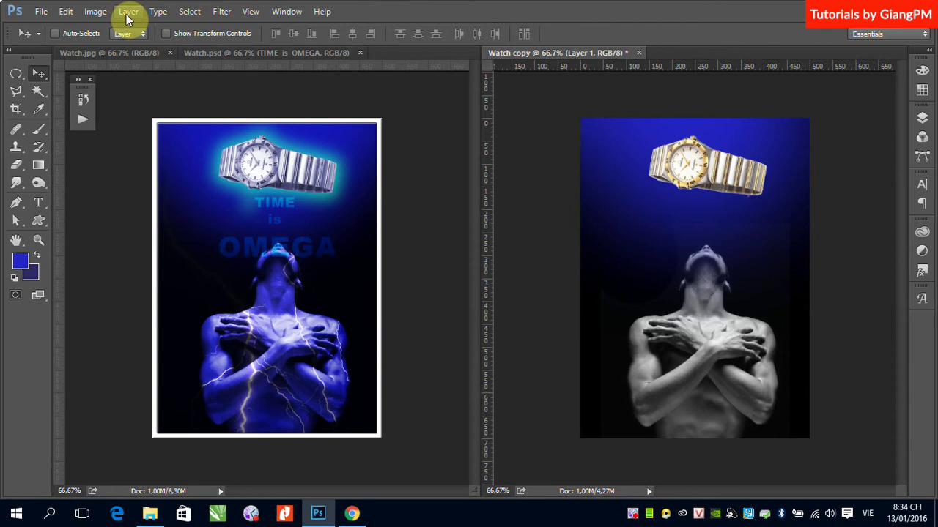
Step: Colorize the watch with Hue/Saturation at Hue 239 and Saturation 25
{"action": "left_click", "coordinate": [97, 13]}
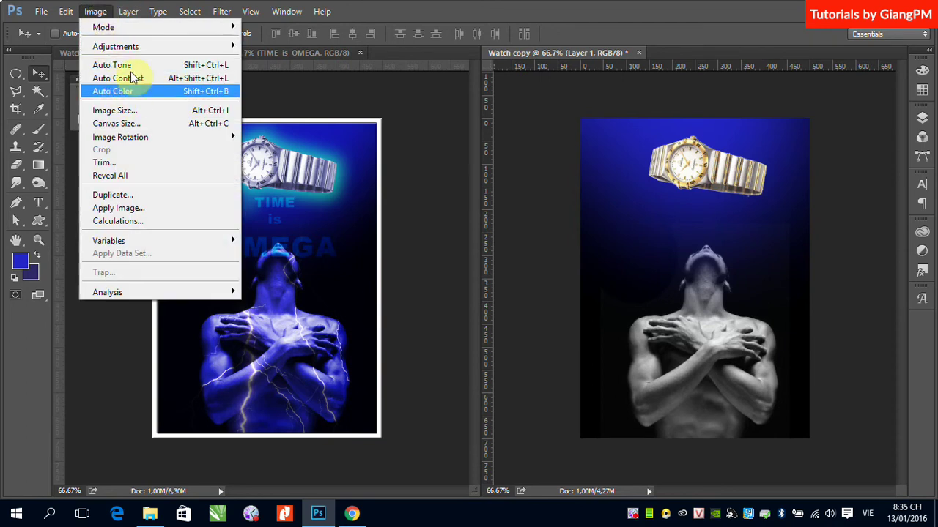
{"action": "mouse_move", "coordinate": [116, 46]}
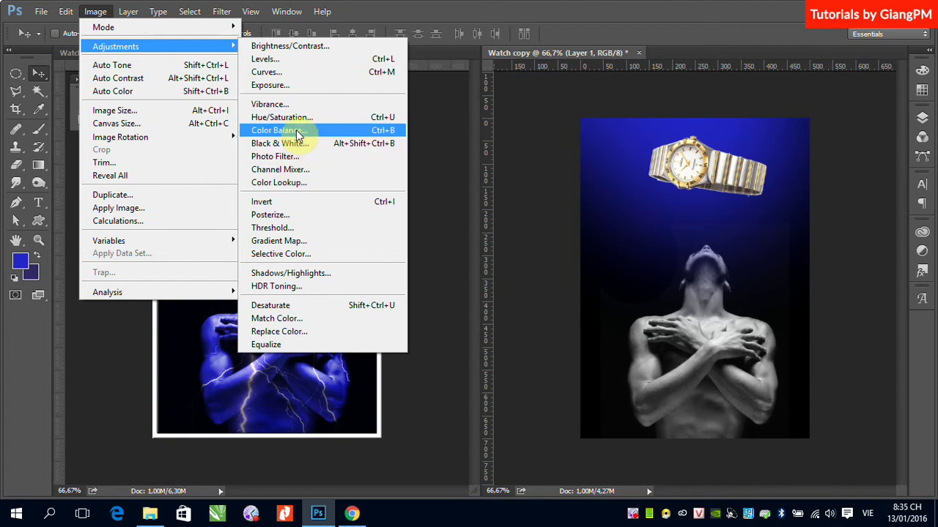
{"action": "left_click", "coordinate": [296, 119]}
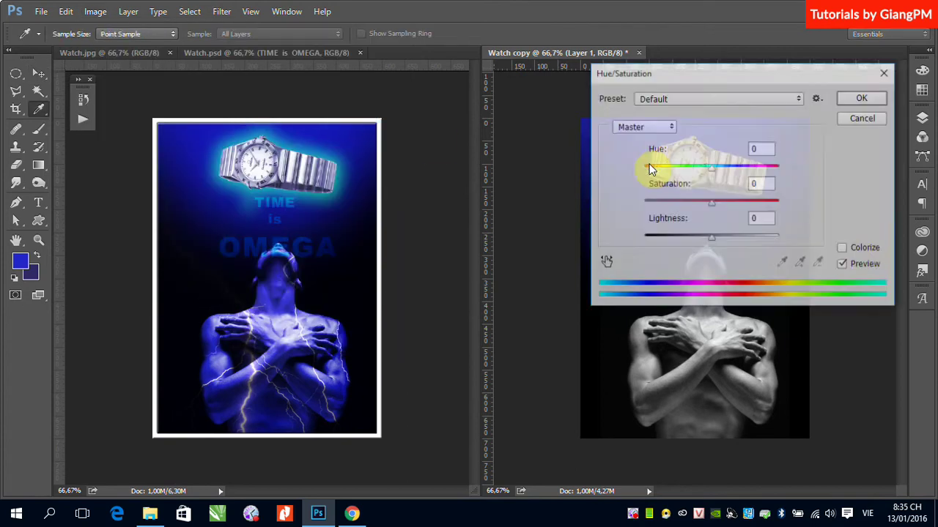
{"action": "left_click_drag", "start_coordinate": [728, 77], "coordinate": [438, 36]}
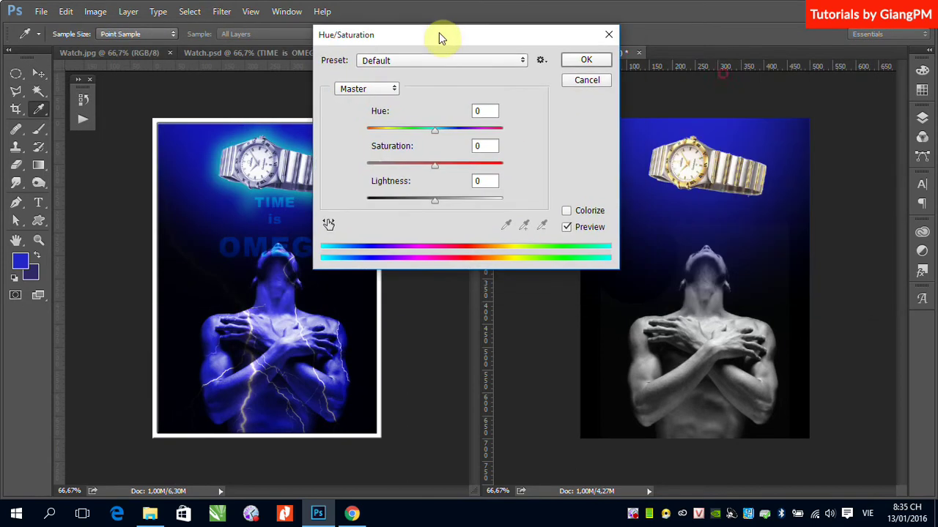
{"action": "left_click", "coordinate": [553, 205]}
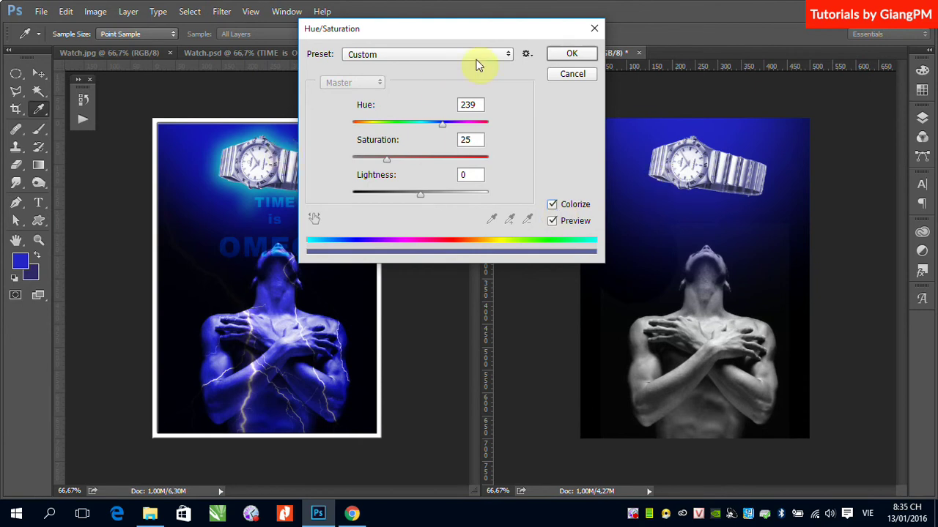
{"action": "left_click", "coordinate": [561, 57]}
{"action": "key", "text": "v"}
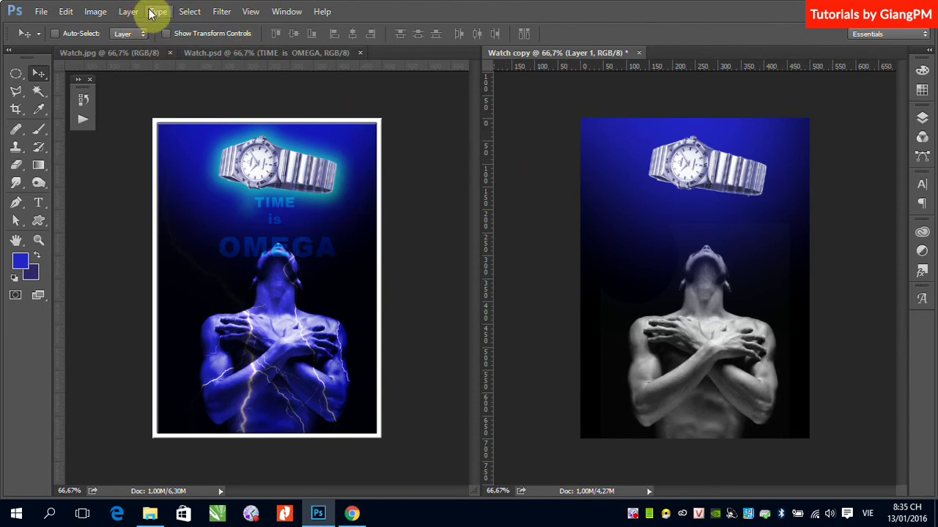
Step: Add an Outer Glow layer style to the watch with a cyan 05f5d0 colour
{"action": "left_click", "coordinate": [123, 15]}
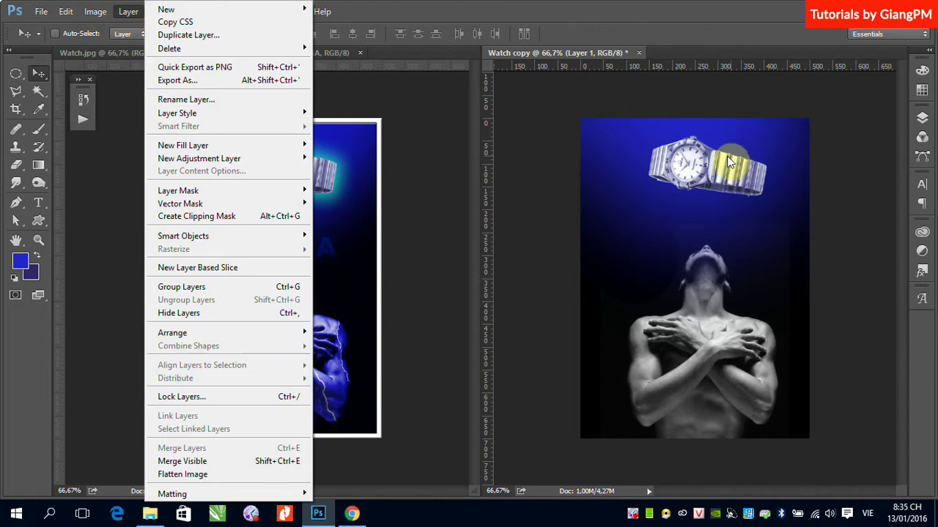
{"action": "left_click", "coordinate": [698, 166]}
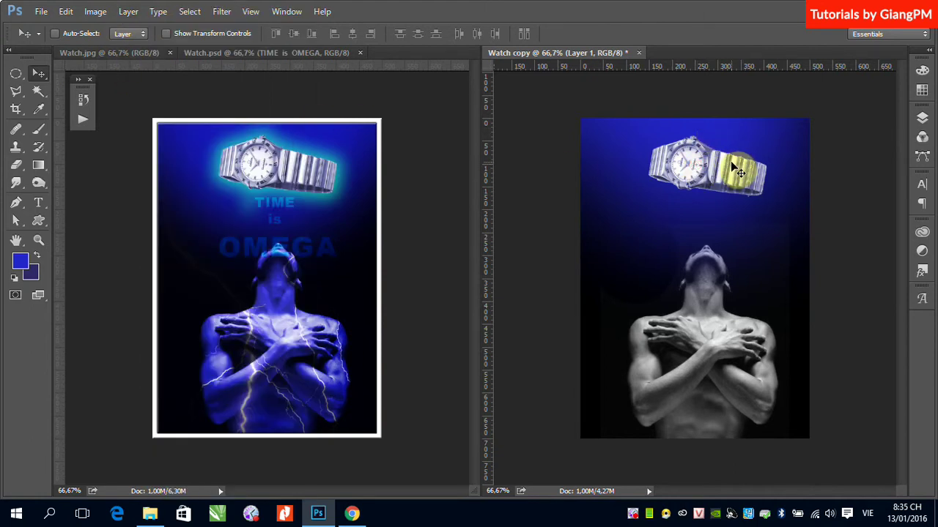
{"action": "left_click", "coordinate": [129, 13]}
{"action": "left_click", "coordinate": [129, 14]}
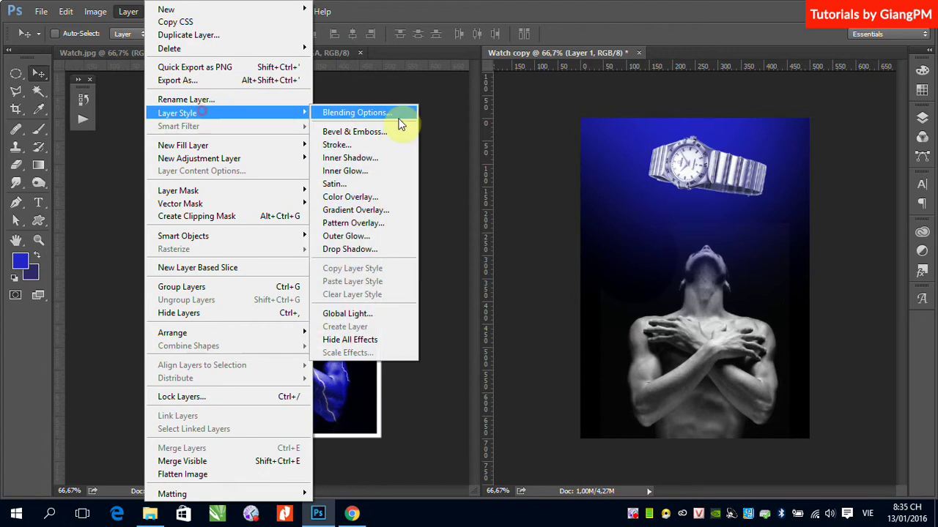
{"action": "mouse_move", "coordinate": [177, 113]}
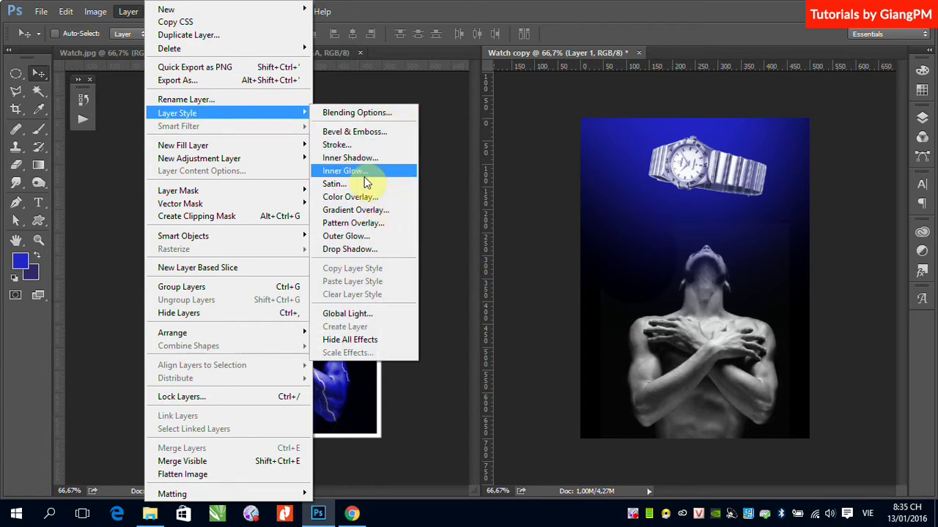
{"action": "left_click", "coordinate": [356, 236]}
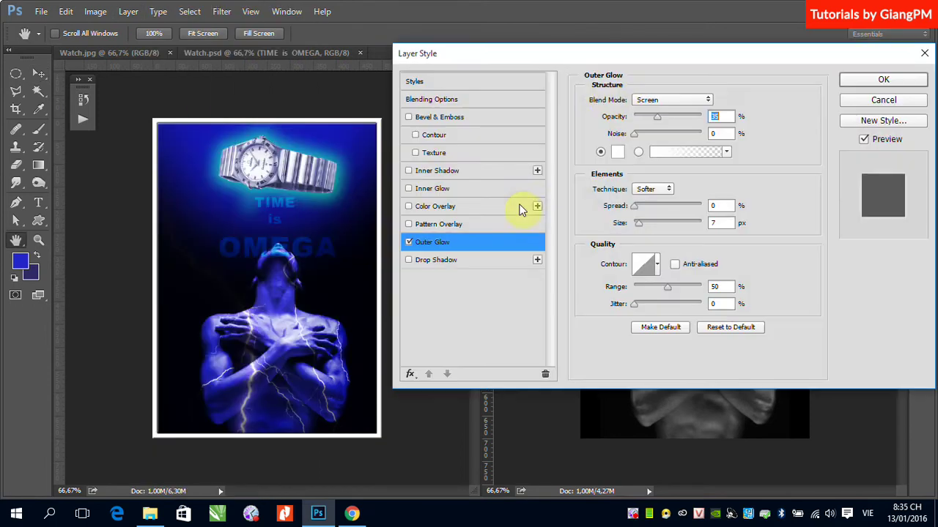
{"action": "left_click_drag", "start_coordinate": [601, 53], "coordinate": [524, 154]}
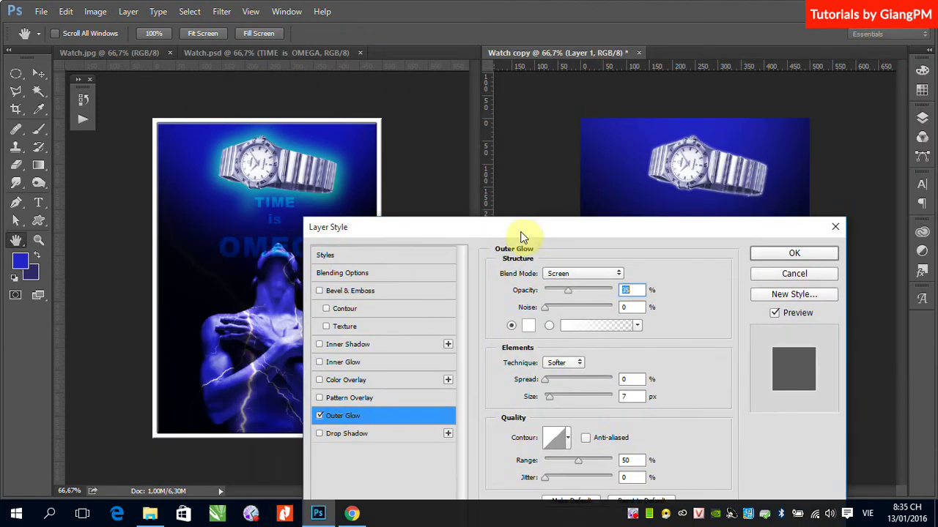
{"action": "left_click_drag", "start_coordinate": [475, 249], "coordinate": [533, 218]}
{"action": "left_click", "coordinate": [550, 311]}
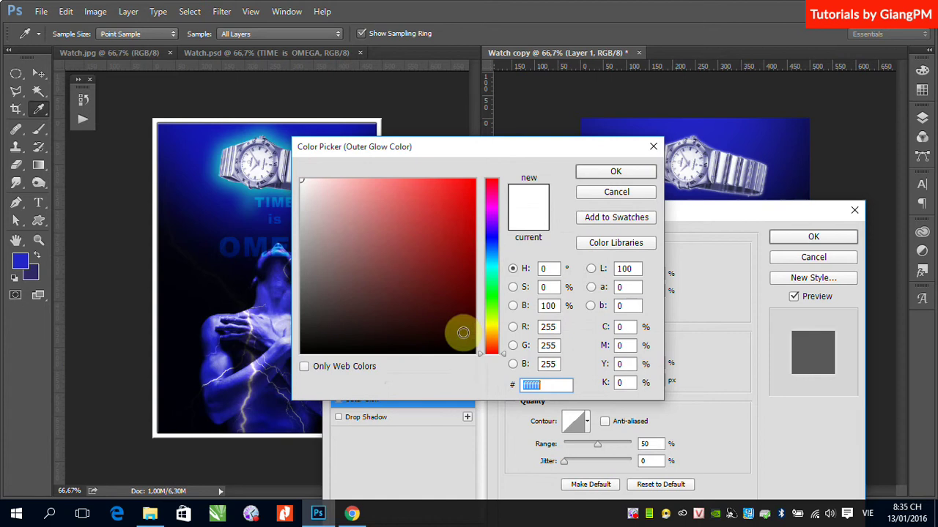
{"action": "left_click", "coordinate": [491, 270]}
{"action": "left_click", "coordinate": [469, 184]}
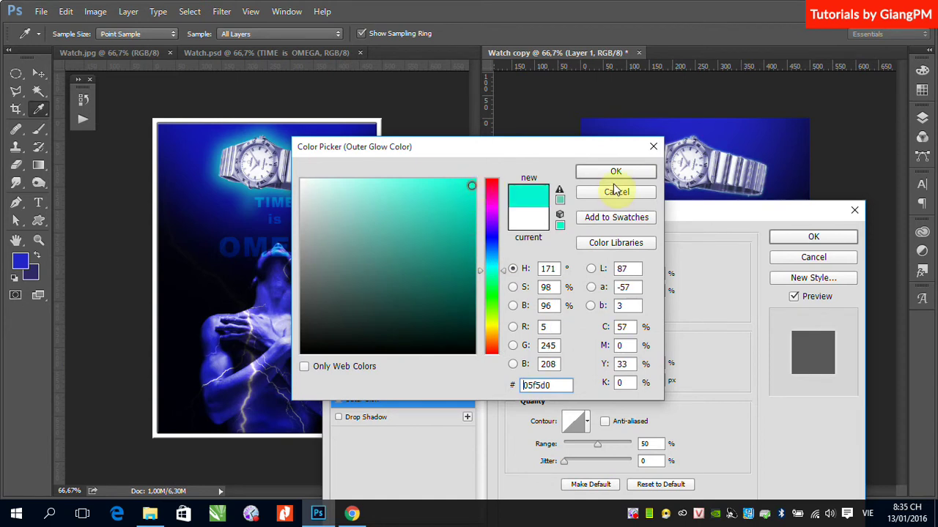
{"action": "left_click", "coordinate": [615, 171]}
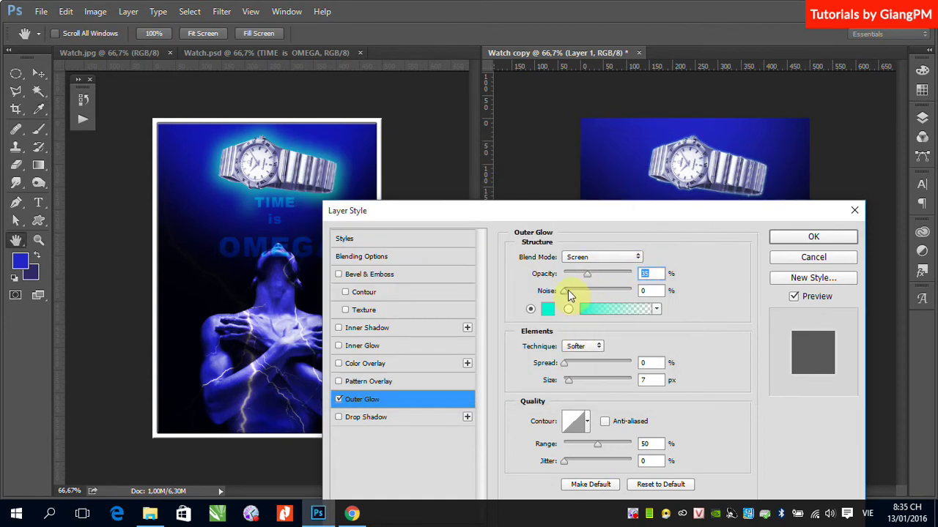
Step: Set the glow size to 35 px and spread to 13%, then apply it
{"action": "mouse_move", "coordinate": [569, 381]}
{"action": "left_mouse_down"}
{"action": "mouse_move", "coordinate": [592, 371]}
{"action": "mouse_move", "coordinate": [579, 370]}
{"action": "left_mouse_up"}
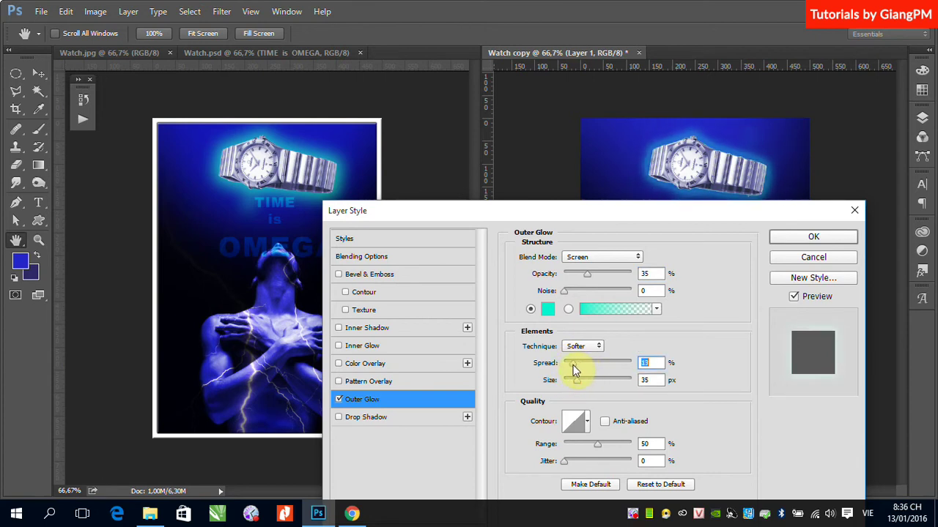
{"action": "mouse_move", "coordinate": [586, 274]}
{"action": "left_mouse_down"}
{"action": "mouse_move", "coordinate": [608, 276]}
{"action": "mouse_move", "coordinate": [584, 279]}
{"action": "mouse_move", "coordinate": [606, 280]}
{"action": "mouse_move", "coordinate": [594, 285]}
{"action": "left_mouse_up"}
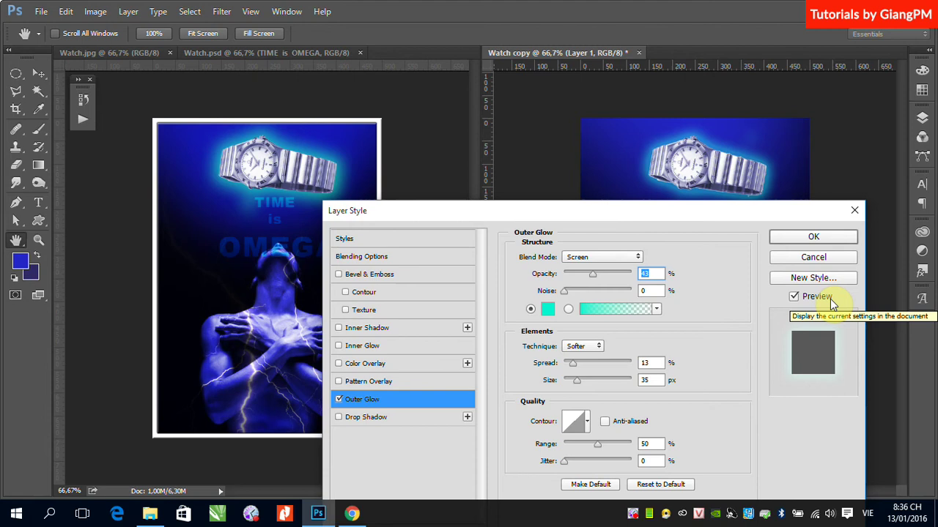
{"action": "left_click", "coordinate": [814, 237]}
{"action": "left_click", "coordinate": [185, 180]}
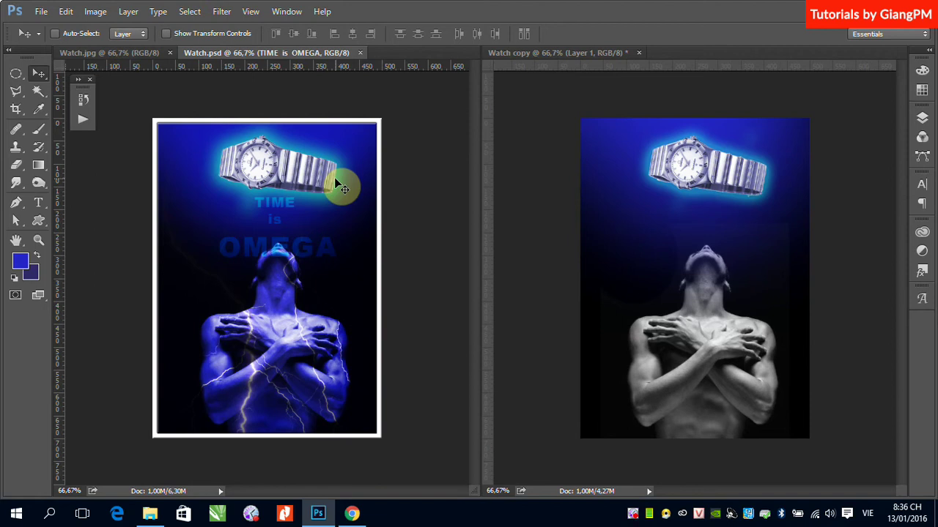
Step: Inspect Watch.psd's Layer 9 Outer Glow (75% opacity, 25% spread, 50 px) without changing it
{"action": "left_click", "coordinate": [921, 118]}
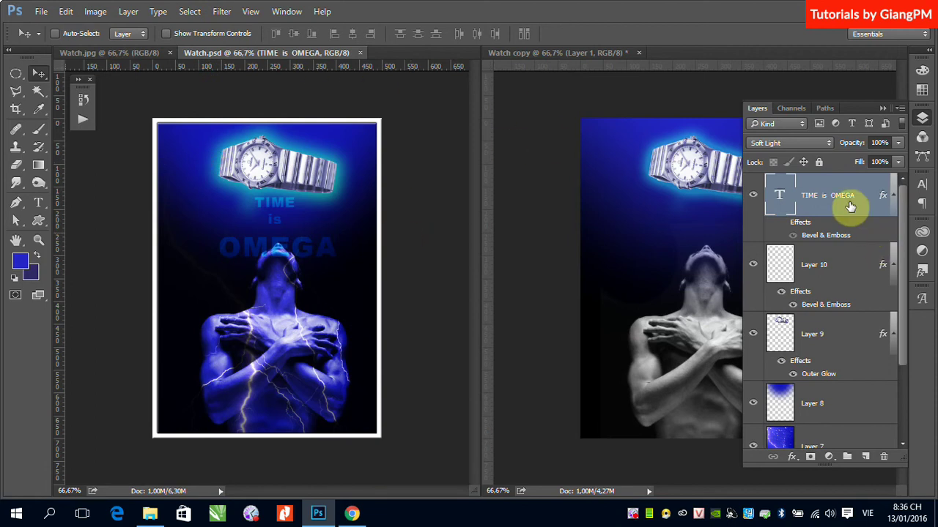
{"action": "left_click", "coordinate": [282, 176], "text": "ctrl"}
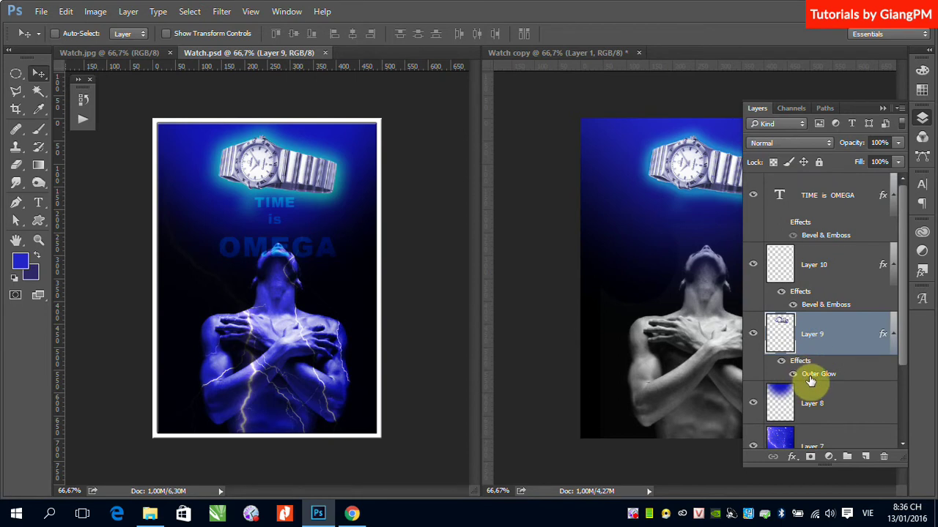
{"action": "left_click", "coordinate": [892, 196]}
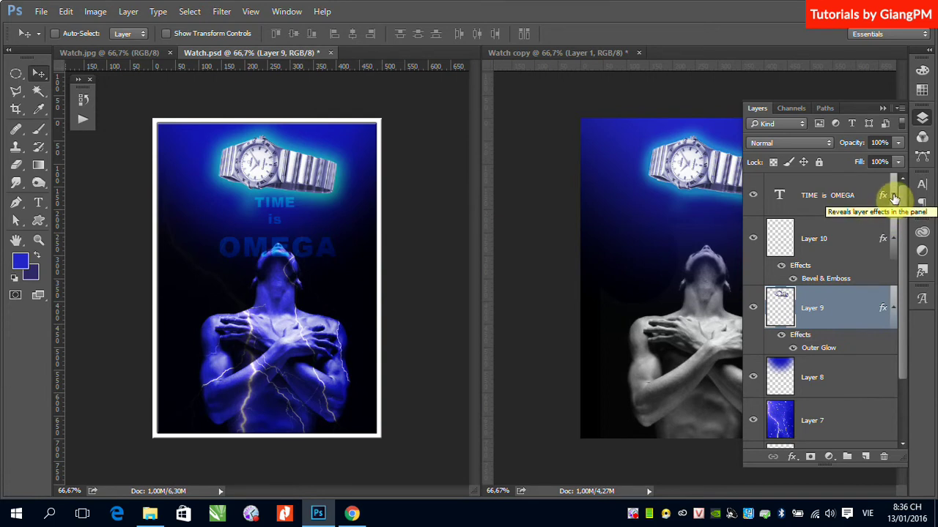
{"action": "left_click", "coordinate": [893, 196]}
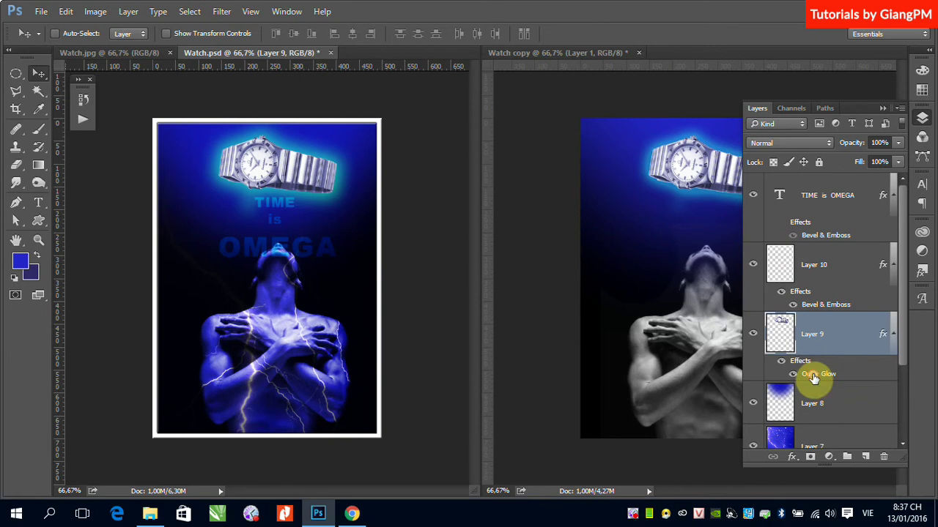
{"action": "double_click", "coordinate": [817, 375]}
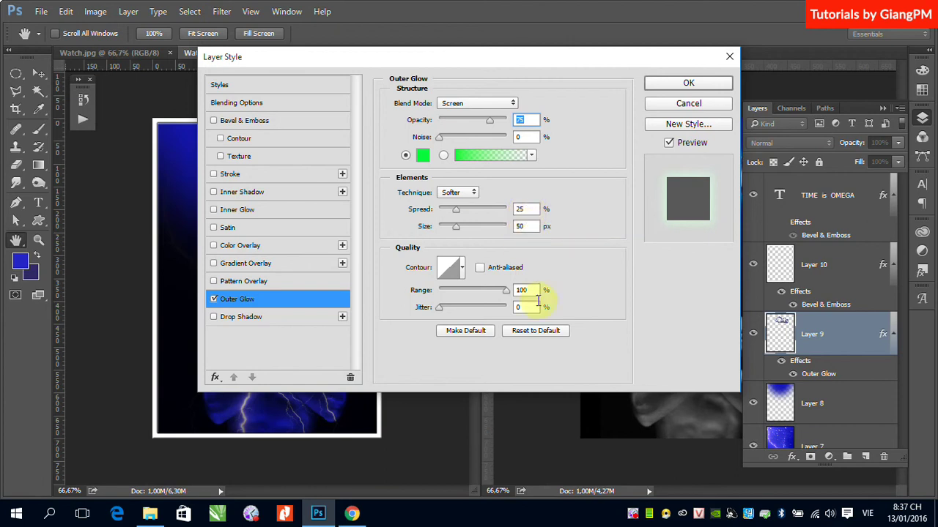
{"action": "left_click", "coordinate": [668, 107]}
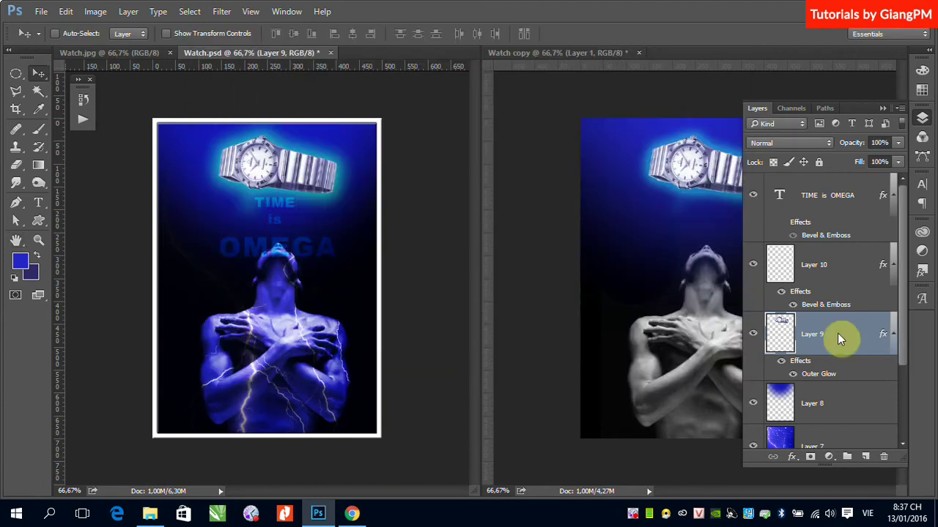
{"action": "left_click", "coordinate": [730, 170]}
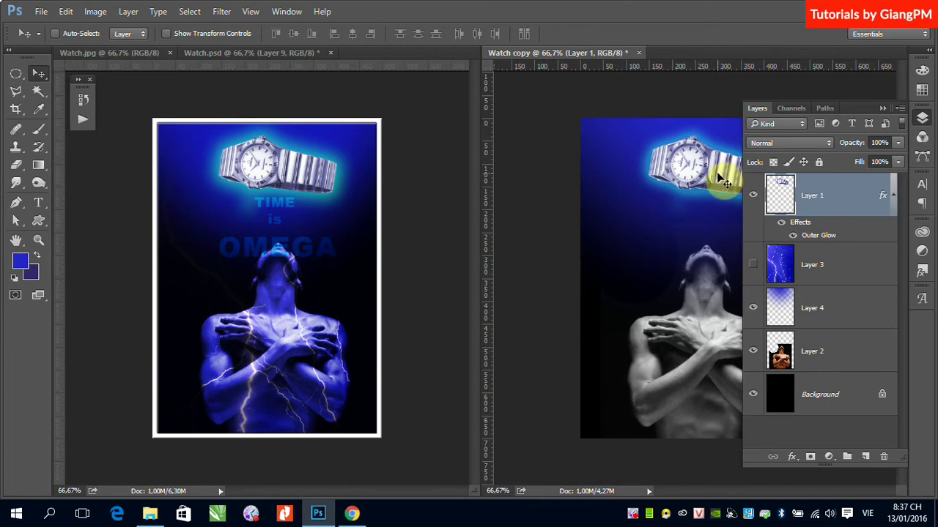
Step: Change the watch's Outer Glow colour to green
{"action": "double_click", "coordinate": [819, 237]}
{"action": "left_click", "coordinate": [415, 156]}
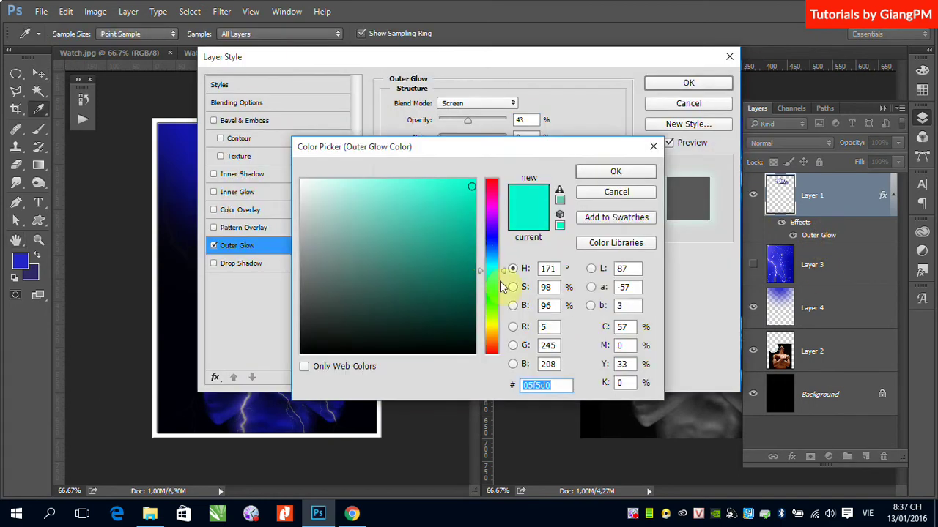
{"action": "left_click", "coordinate": [491, 300]}
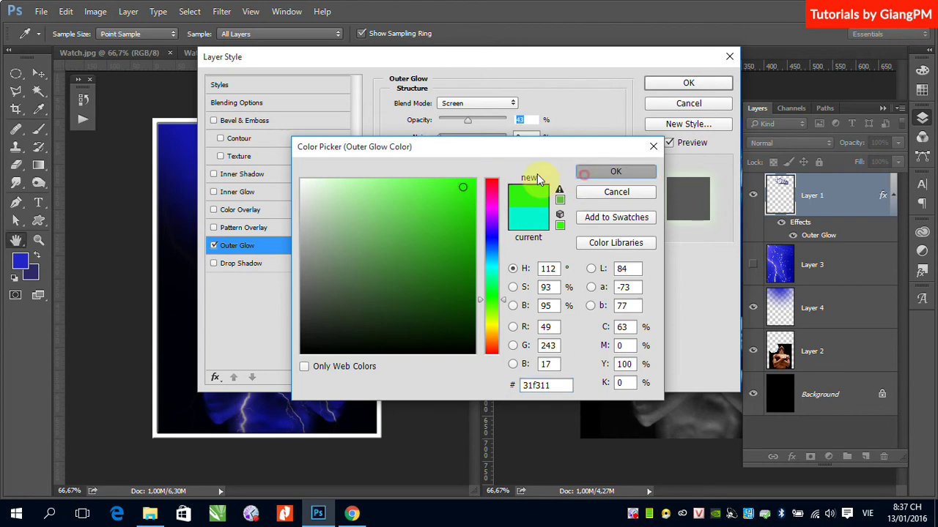
{"action": "left_click", "coordinate": [615, 170]}
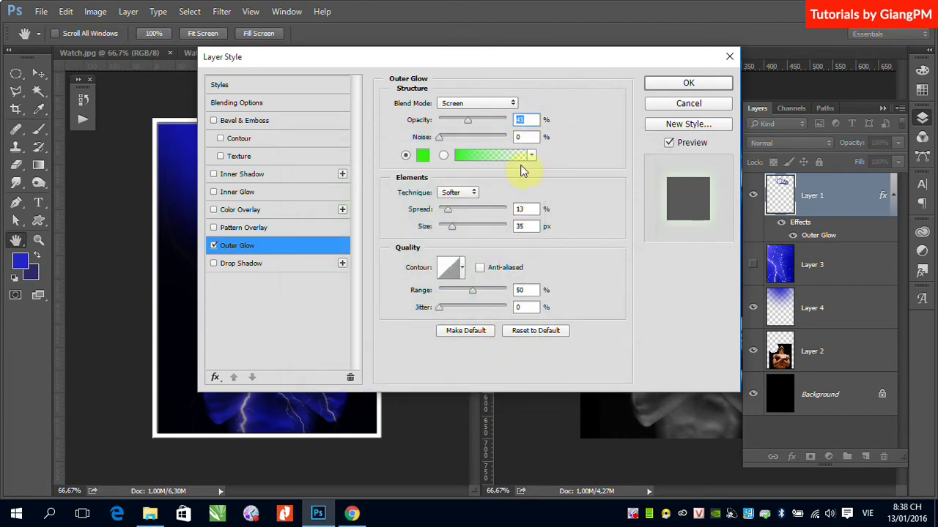
Step: Set the glow to Range 100%, Size 25 px, Spread 55% and Opacity 60%
{"action": "double_click", "coordinate": [526, 210]}
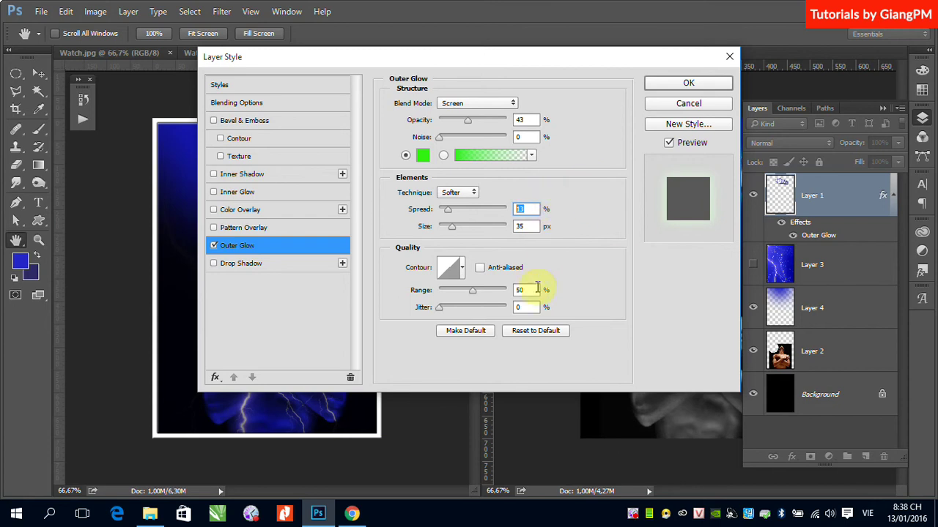
{"action": "left_click_drag", "start_coordinate": [473, 291], "coordinate": [506, 290]}
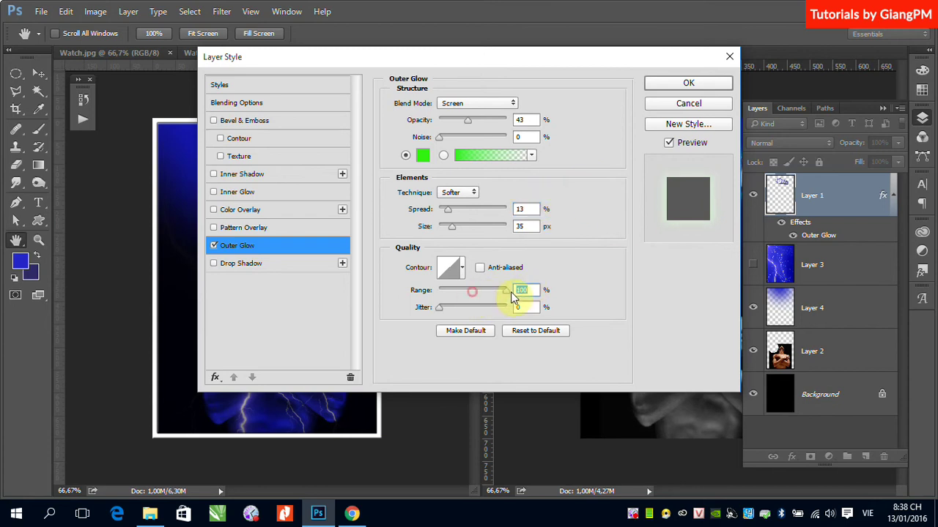
{"action": "double_click", "coordinate": [525, 209]}
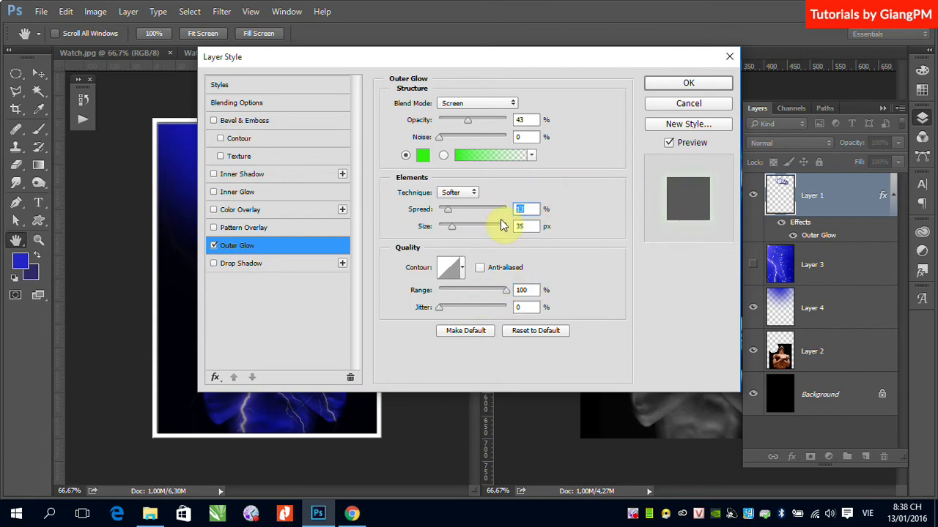
{"action": "double_click", "coordinate": [526, 226]}
{"action": "type", "text": "25"}
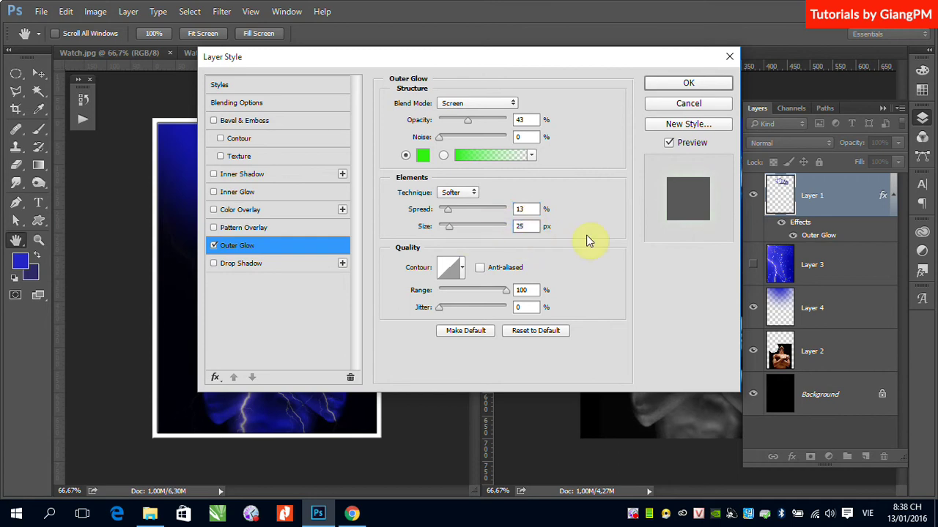
{"action": "double_click", "coordinate": [533, 211]}
{"action": "type", "text": "55"}
{"action": "double_click", "coordinate": [526, 120]}
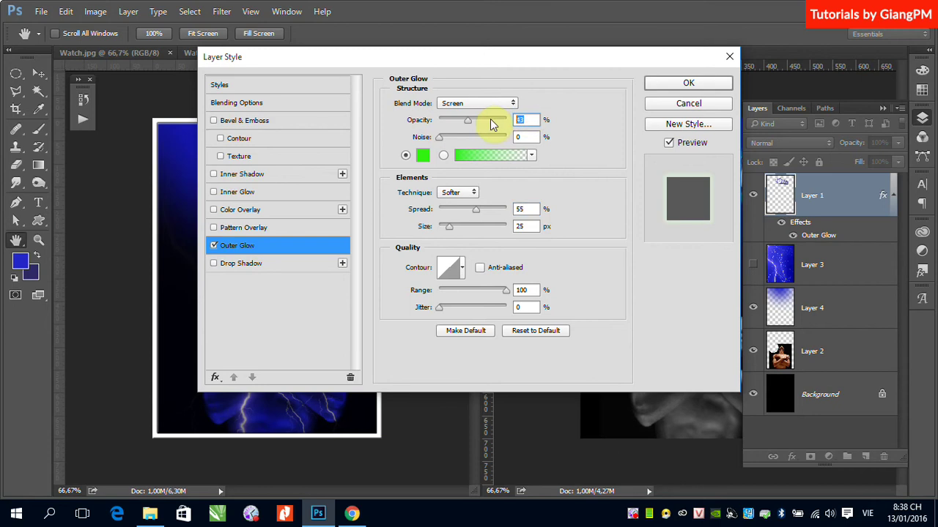
{"action": "type", "text": "60"}
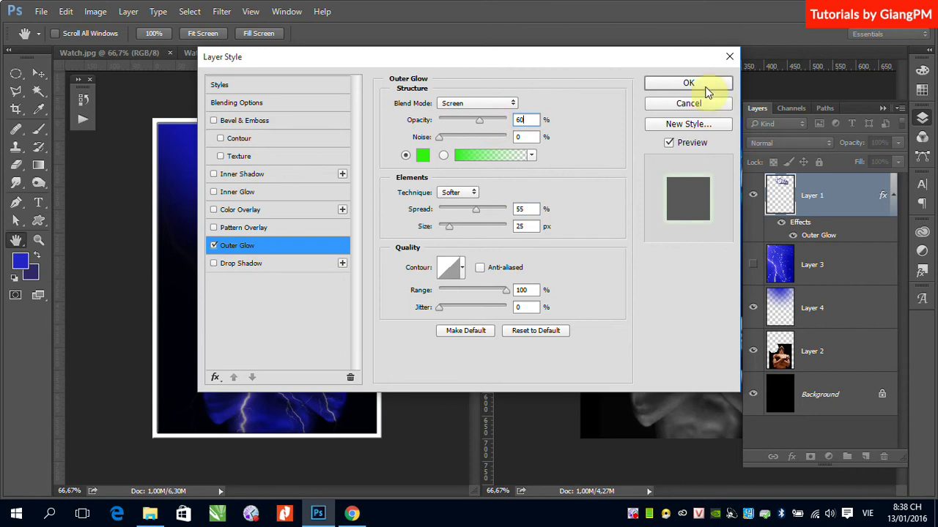
{"action": "left_click", "coordinate": [689, 84]}
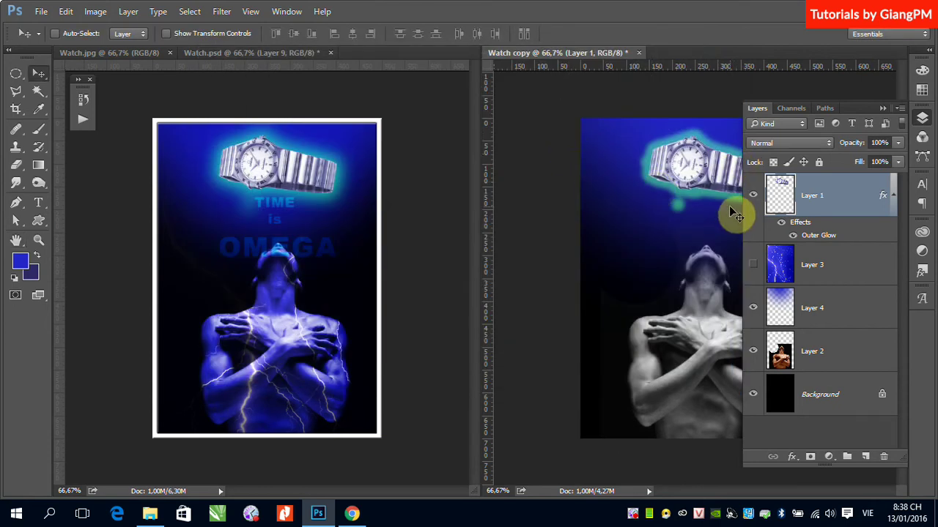
{"action": "left_click", "coordinate": [879, 107]}
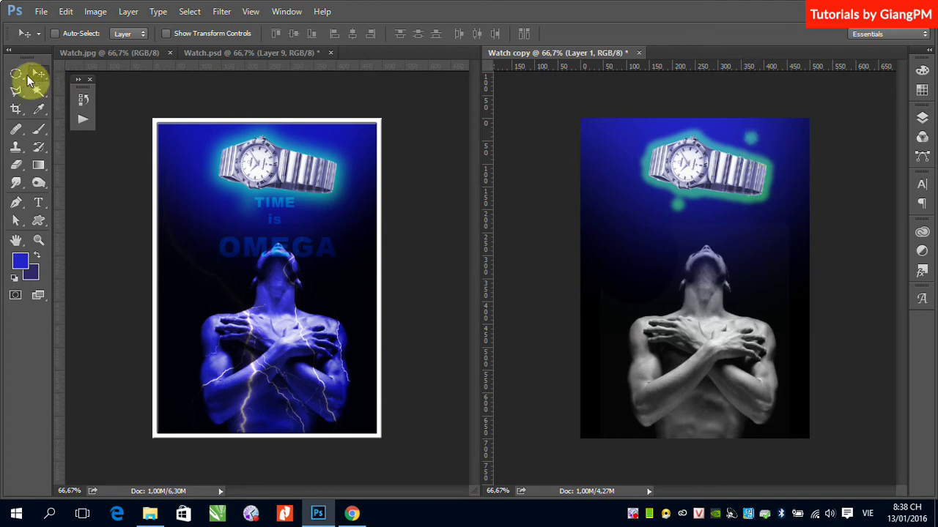
Step: Erase the stray green glow spots beside and below the watch using elliptical selections
{"action": "left_click", "coordinate": [16, 74]}
{"action": "left_click_drag", "start_coordinate": [740, 123], "coordinate": [767, 149]}
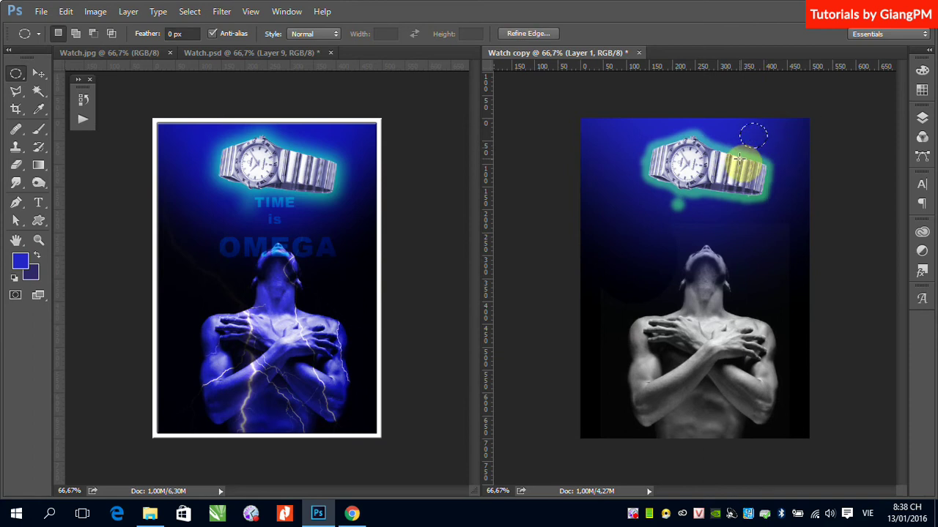
{"action": "left_click_drag", "start_coordinate": [661, 197], "coordinate": [691, 216]}
{"action": "key", "text": "Delete"}
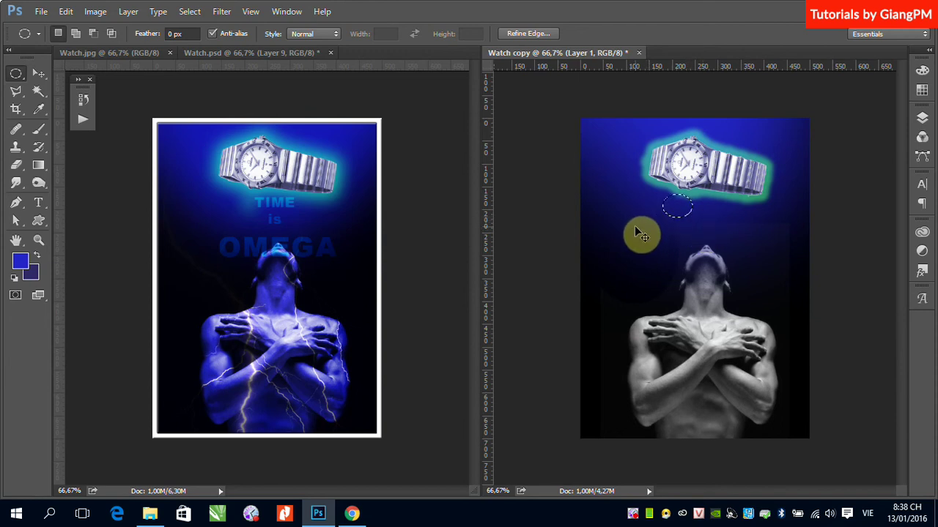
{"action": "key", "text": "ctrl+d"}
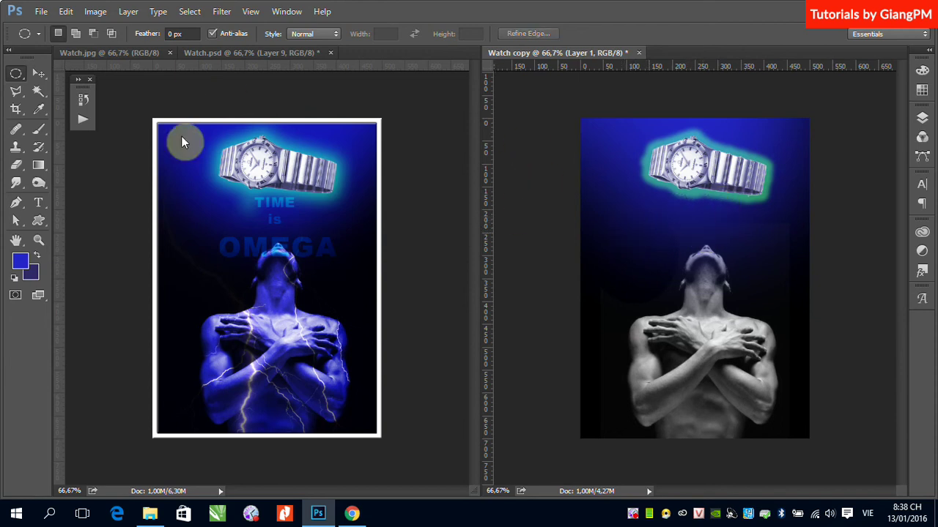
{"action": "left_click", "coordinate": [38, 73]}
Step: Recheck Watch.psd's green Layer 9 Outer Glow values, then return to Watch copy
{"action": "left_click", "coordinate": [266, 199]}
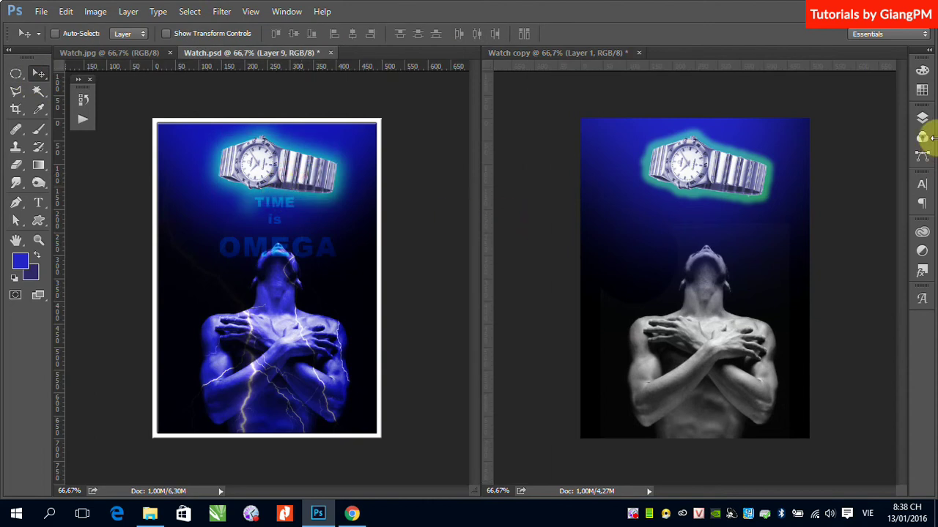
{"action": "left_click", "coordinate": [922, 118]}
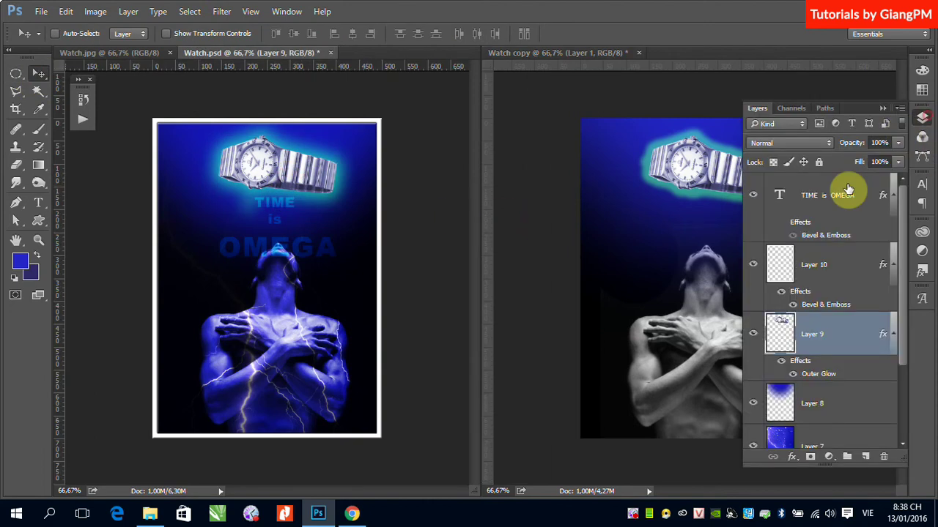
{"action": "key", "text": "h"}
{"action": "double_click", "coordinate": [821, 375]}
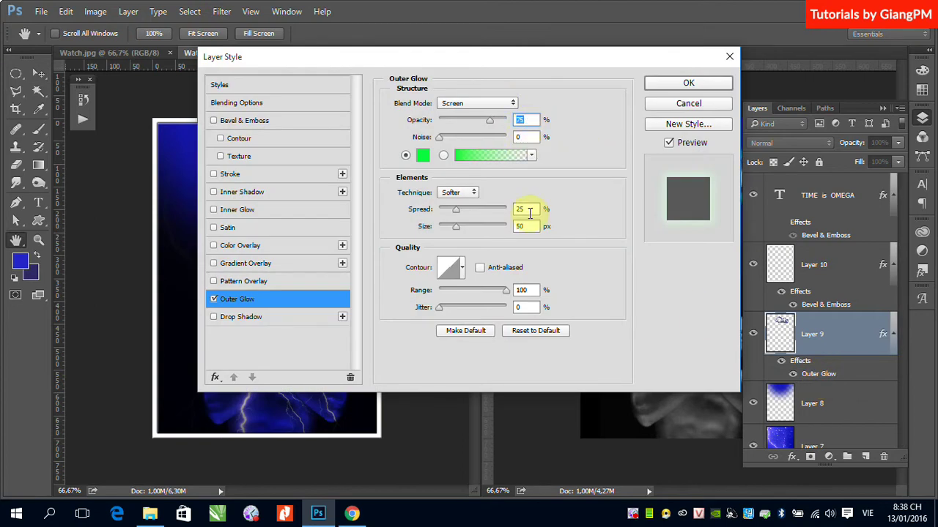
{"action": "left_click", "coordinate": [663, 103]}
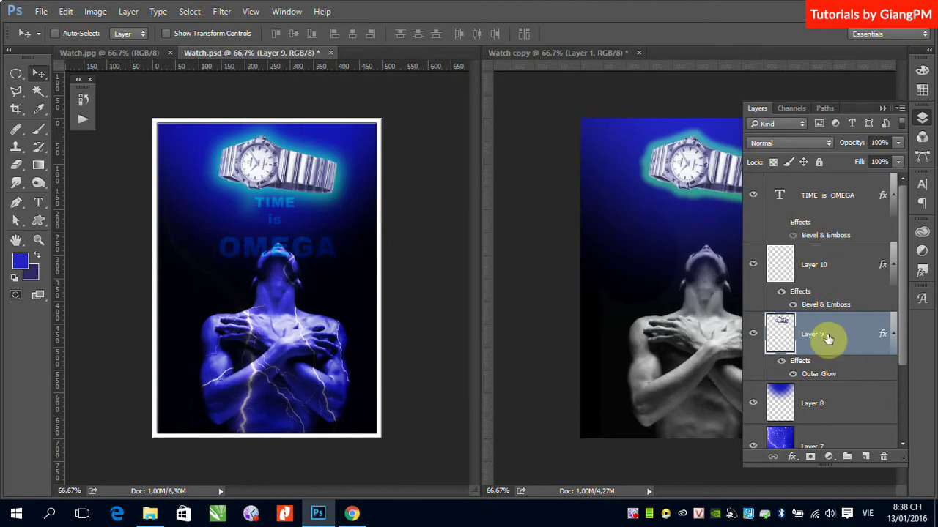
{"action": "left_click", "coordinate": [654, 115]}
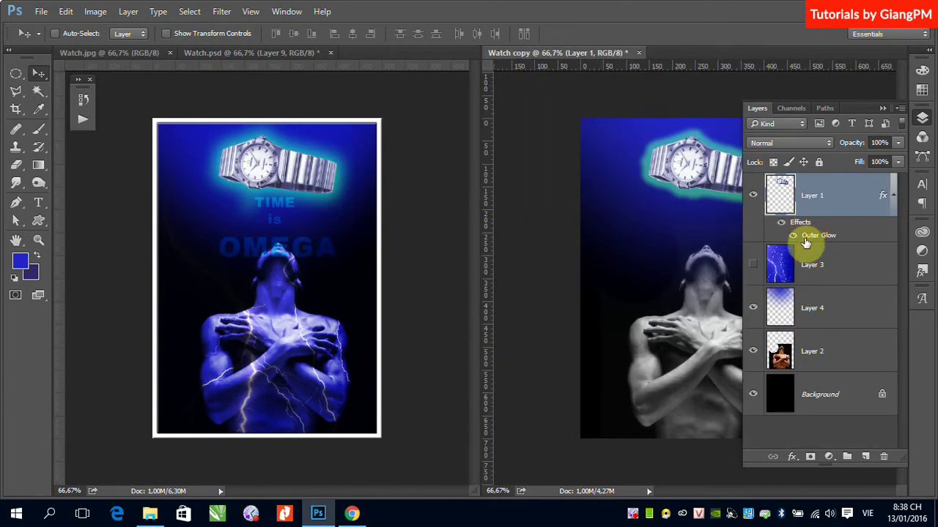
Step: Set Layer 1's outer glow to 75% opacity, 25% spread and 50 px size
{"action": "double_click", "coordinate": [806, 239]}
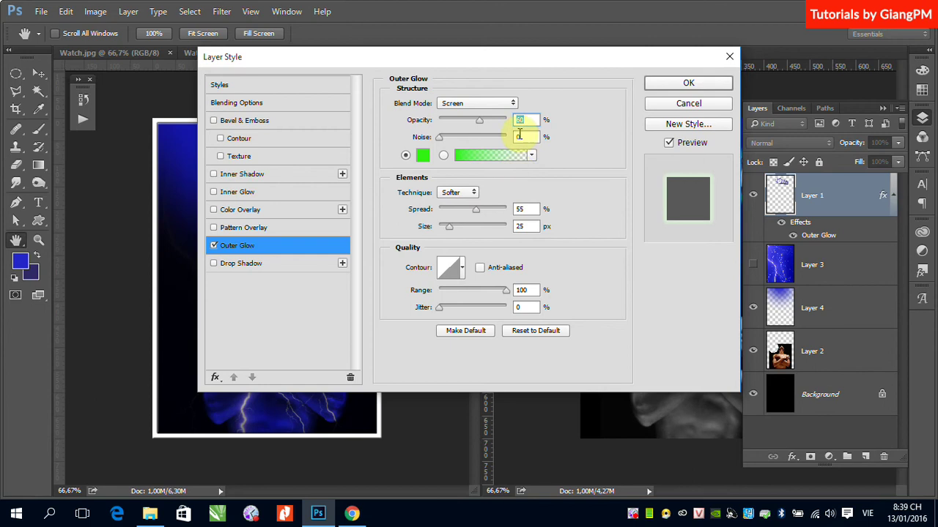
{"action": "left_click", "coordinate": [526, 121]}
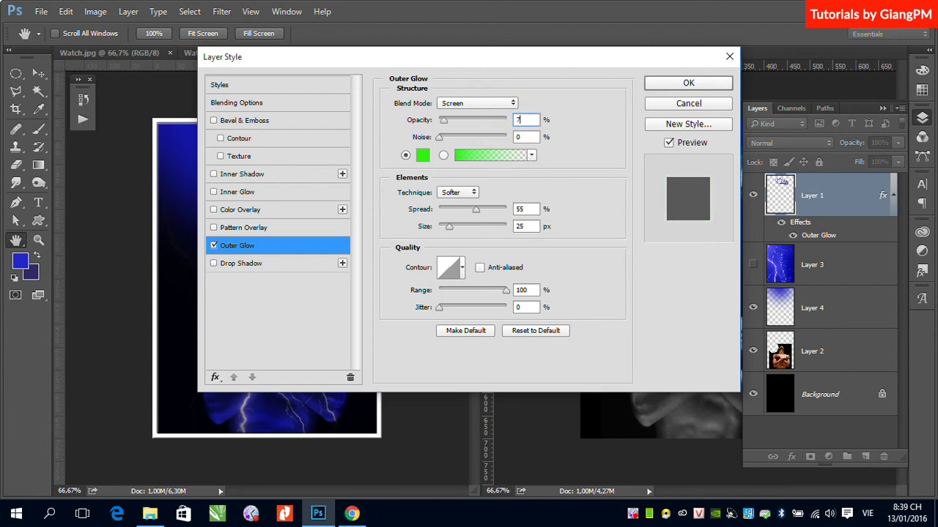
{"action": "type", "text": "75"}
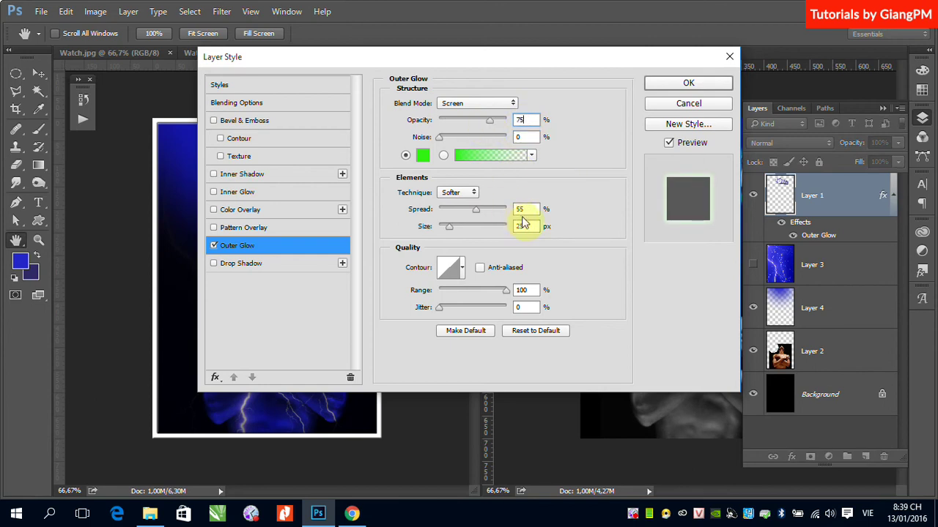
{"action": "left_click", "coordinate": [525, 208]}
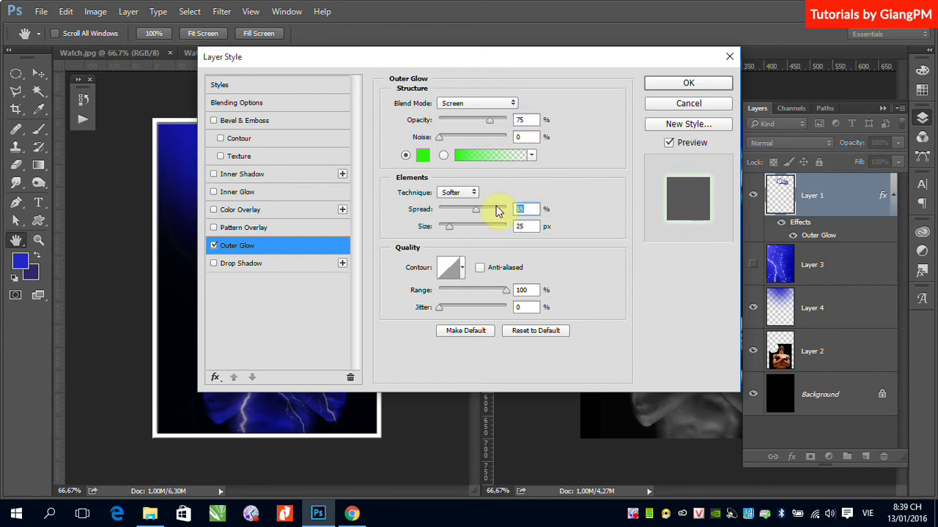
{"action": "type", "text": "25"}
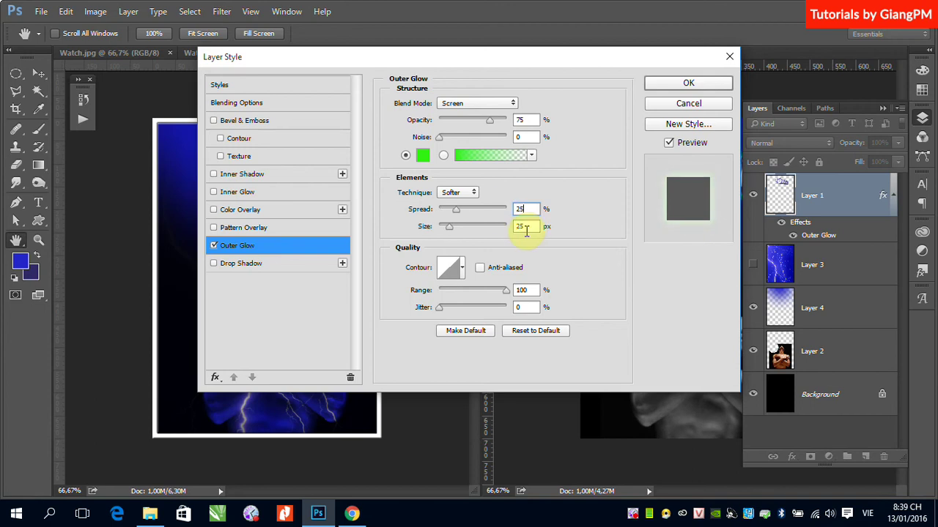
{"action": "left_click", "coordinate": [525, 226]}
{"action": "type", "text": "50"}
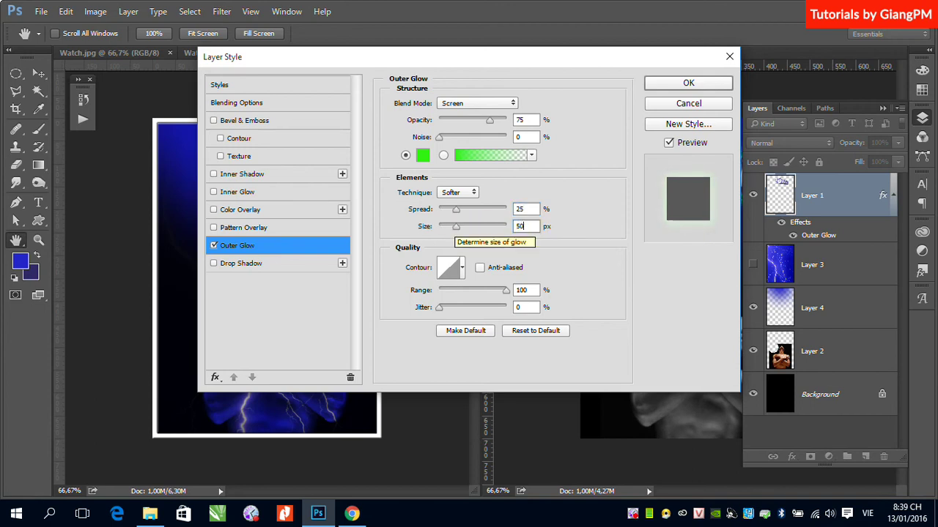
{"action": "left_click", "coordinate": [678, 85]}
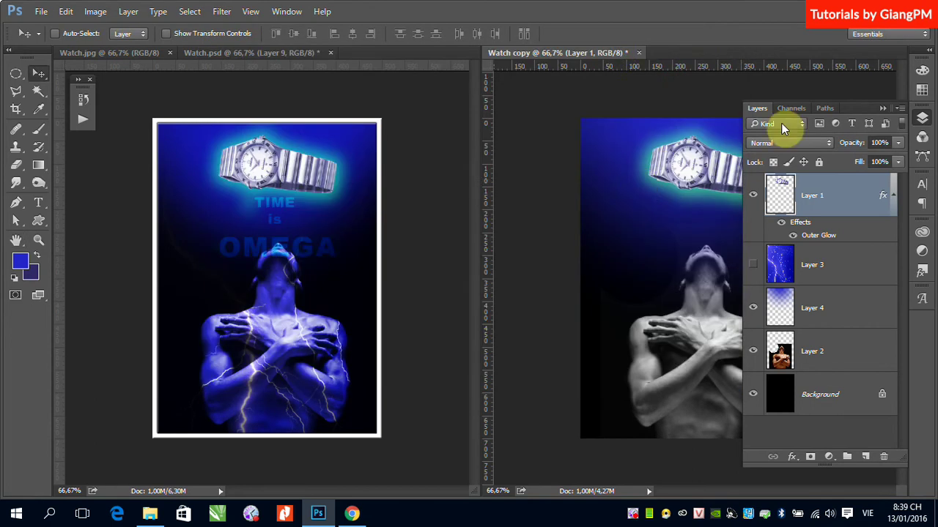
{"action": "left_click", "coordinate": [883, 110]}
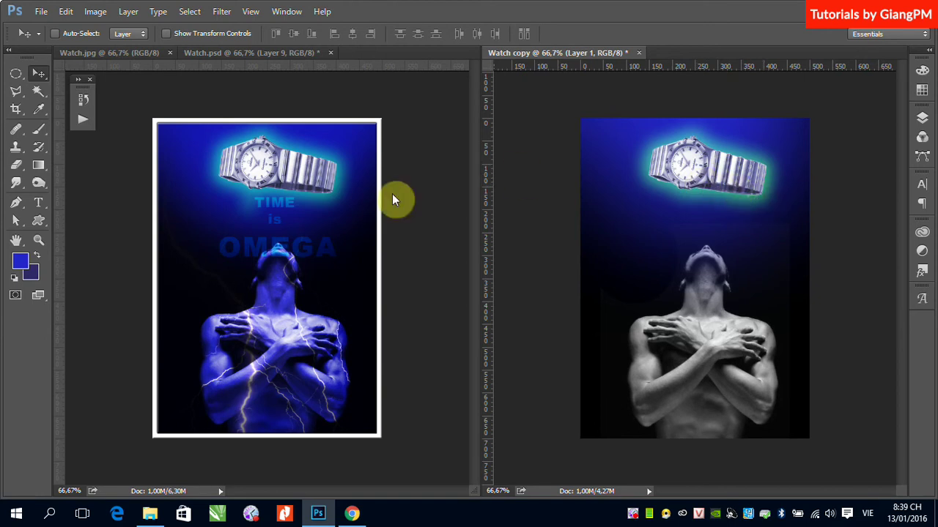
Step: Start a text insertion point below the watch using Arial Regular
{"action": "left_click", "coordinate": [39, 203]}
{"action": "left_click", "coordinate": [642, 214]}
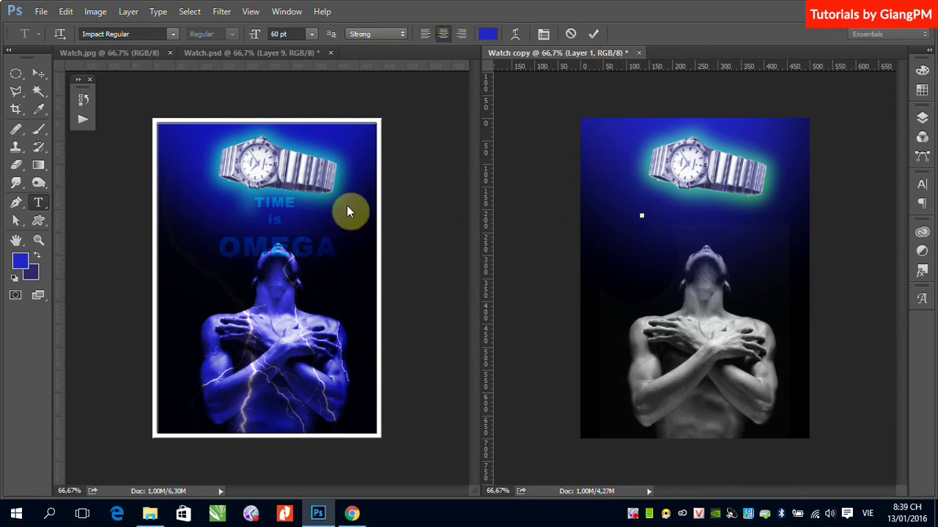
{"action": "left_click", "coordinate": [172, 34]}
{"action": "left_click_drag", "start_coordinate": [347, 182], "coordinate": [354, 77]}
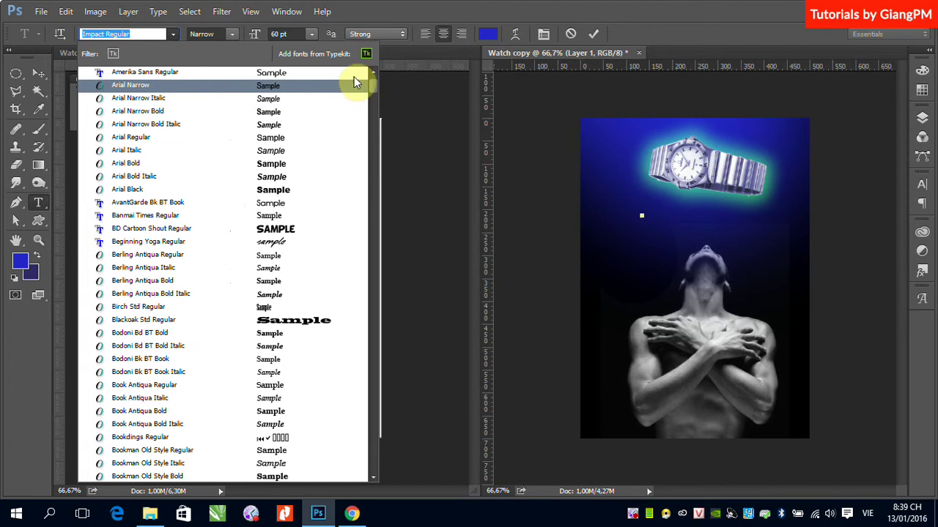
{"action": "left_click", "coordinate": [145, 138]}
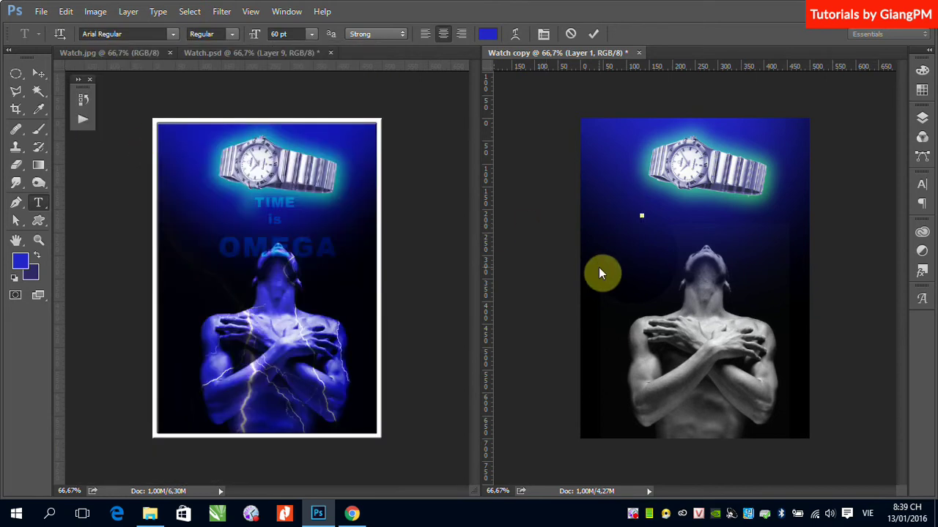
{"action": "left_click", "coordinate": [643, 208]}
Step: Type 'TIME', 'is' and 'OMEGA' on three lines, then select all the text
{"action": "type", "text": "TIME"}
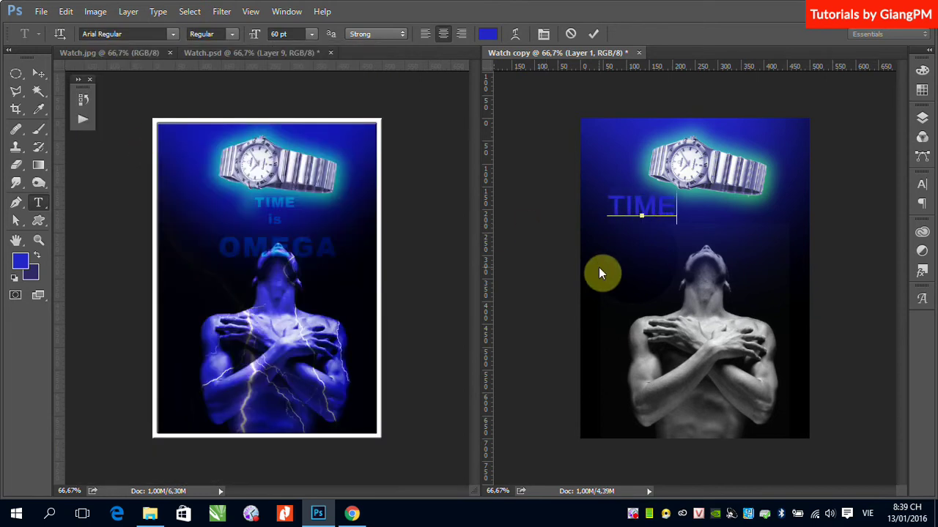
{"action": "key", "text": "Return"}
{"action": "type", "text": "is"}
{"action": "key", "text": "Return"}
{"action": "type", "text": "OME"}
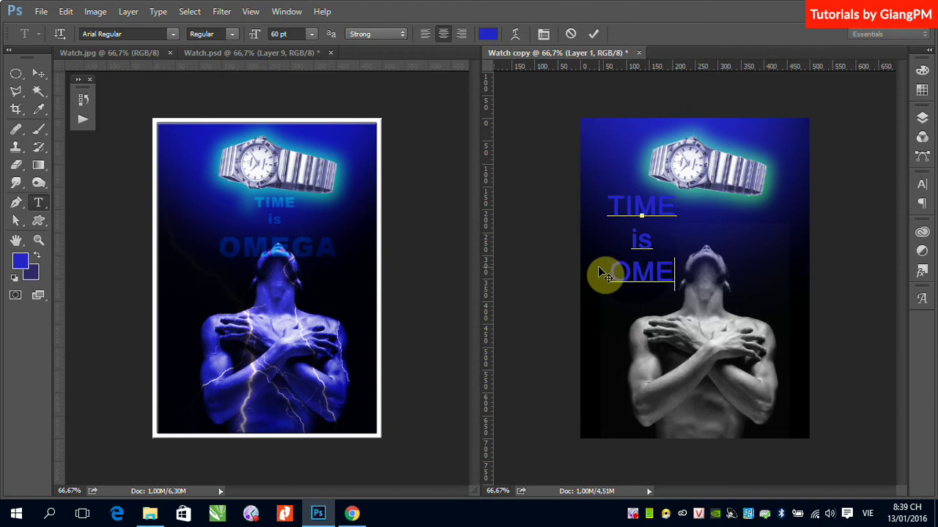
{"action": "type", "text": "GA"}
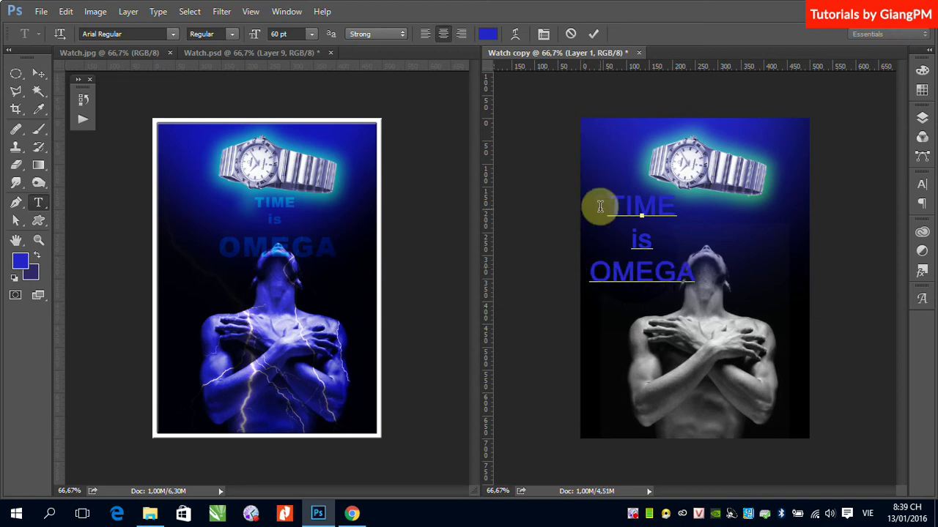
{"action": "left_click_drag", "start_coordinate": [603, 194], "coordinate": [708, 275]}
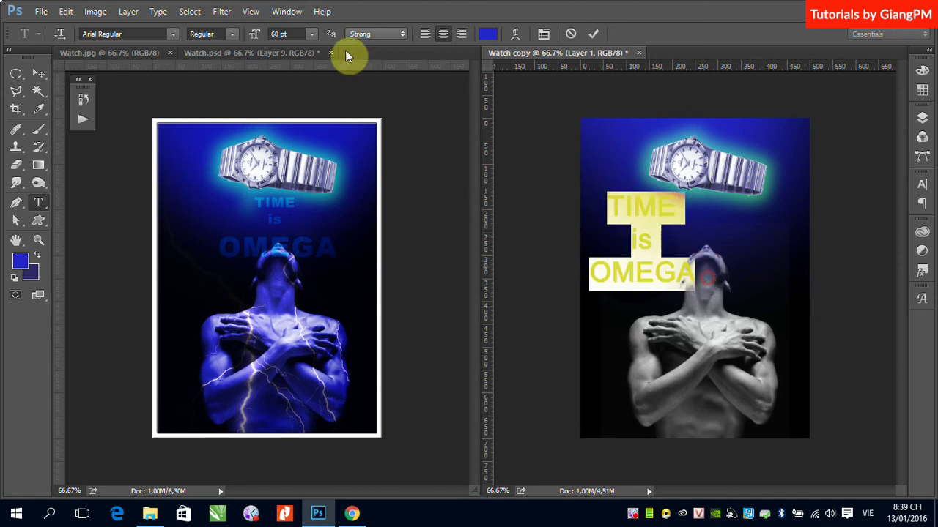
Step: Make the text Arial Bold and resize the word TIME to 31 pt
{"action": "left_click", "coordinate": [227, 34]}
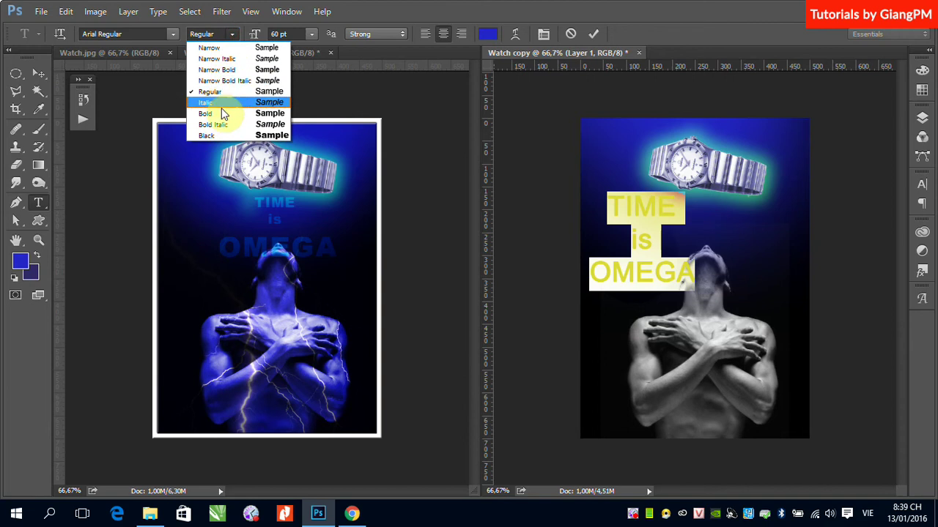
{"action": "left_click", "coordinate": [212, 113]}
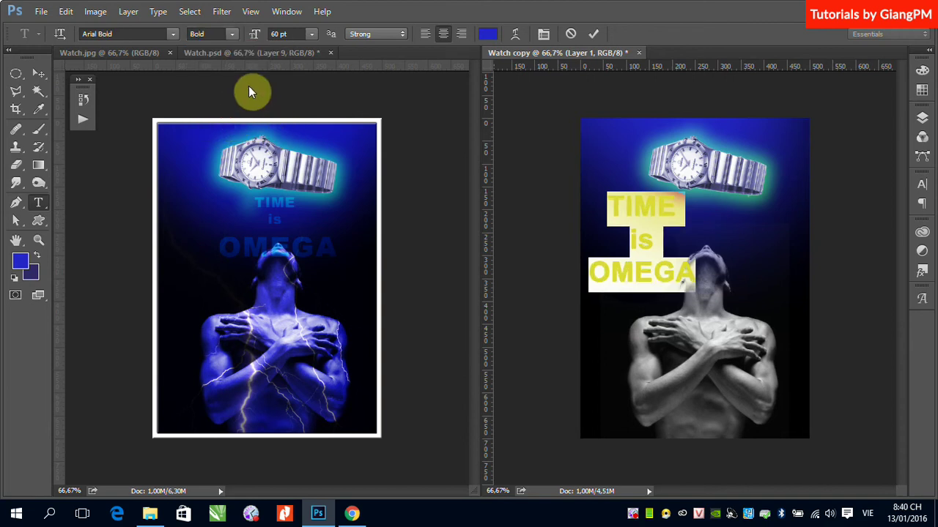
{"action": "left_click", "coordinate": [622, 213]}
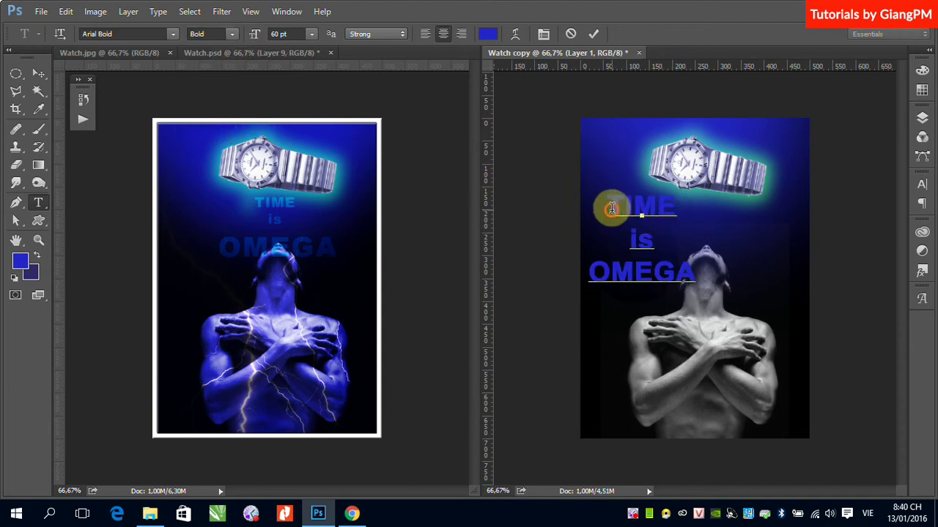
{"action": "left_click_drag", "start_coordinate": [607, 208], "coordinate": [677, 210]}
{"action": "left_click", "coordinate": [312, 33]}
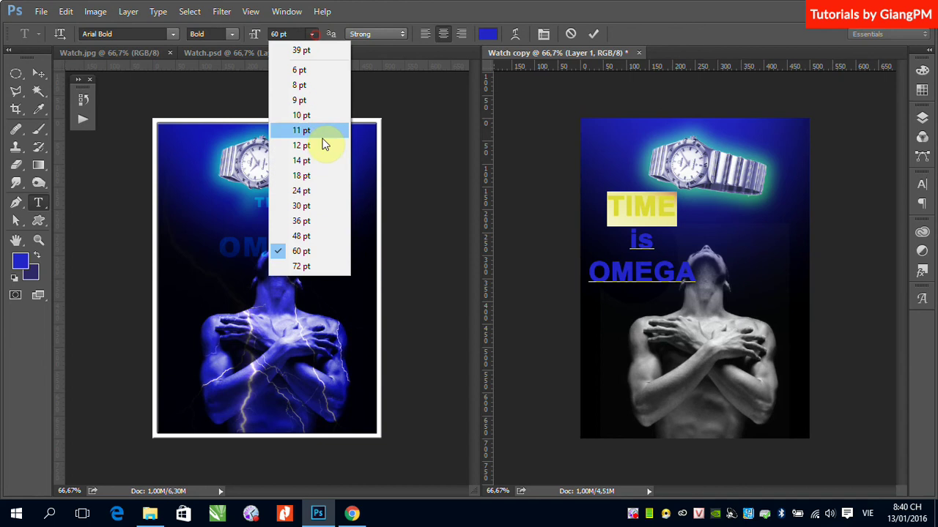
{"action": "left_click", "coordinate": [304, 194]}
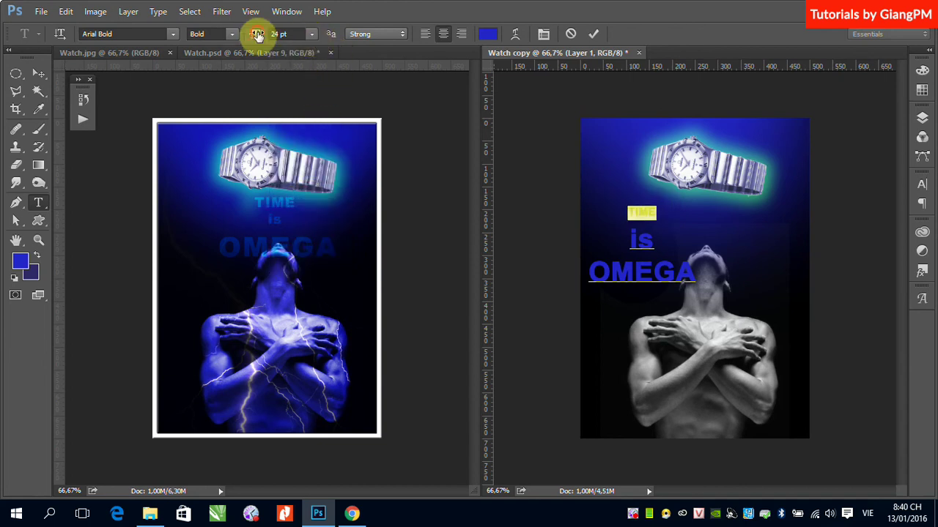
{"action": "left_click_drag", "start_coordinate": [254, 34], "coordinate": [260, 34]}
Step: Set the word 'is' to 24 pt and commit the text
{"action": "left_click_drag", "start_coordinate": [629, 239], "coordinate": [653, 239]}
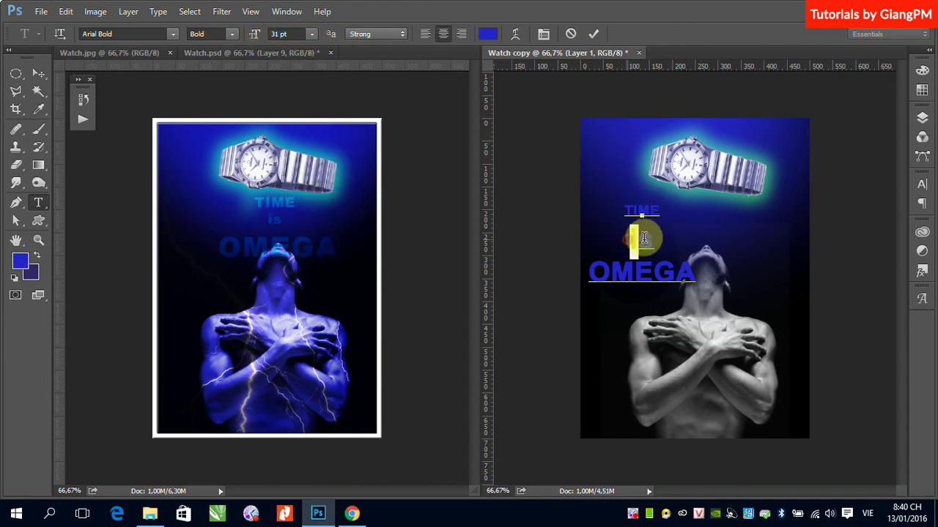
{"action": "left_click", "coordinate": [311, 34]}
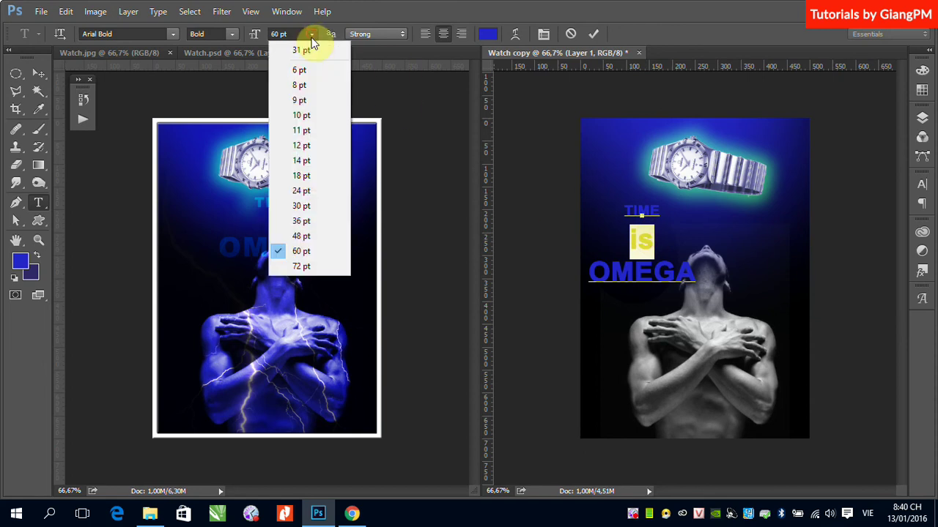
{"action": "left_click", "coordinate": [307, 194]}
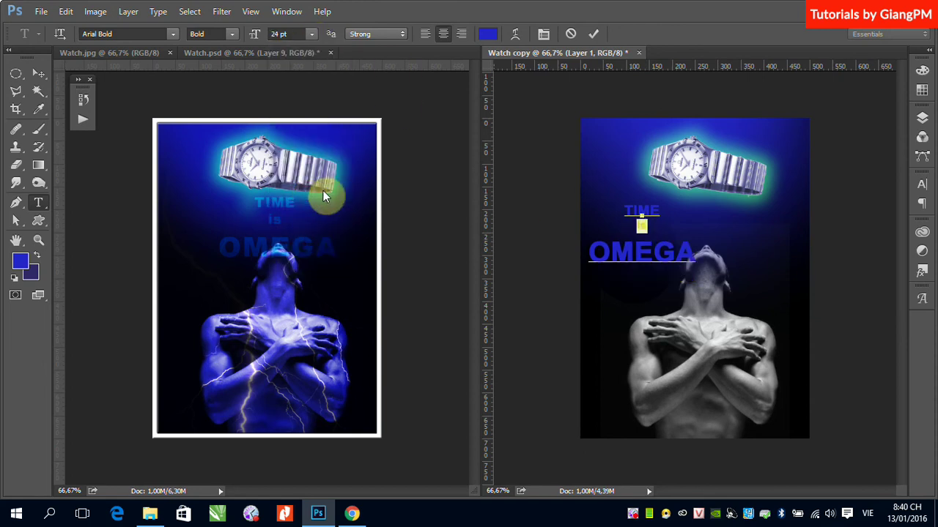
{"action": "left_click", "coordinate": [39, 74]}
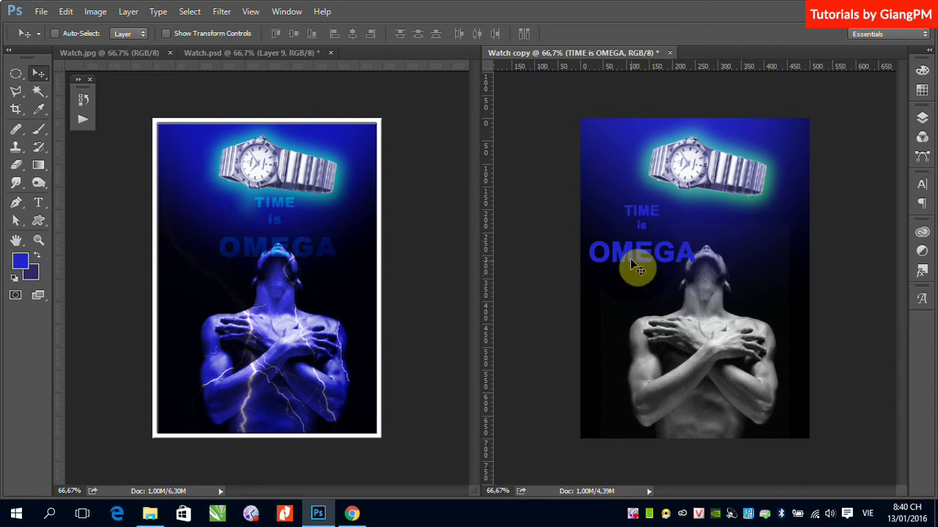
Step: Centre the text under the watch and check the reference poster's text layer blend settings
{"action": "left_click_drag", "start_coordinate": [626, 260], "coordinate": [688, 258]}
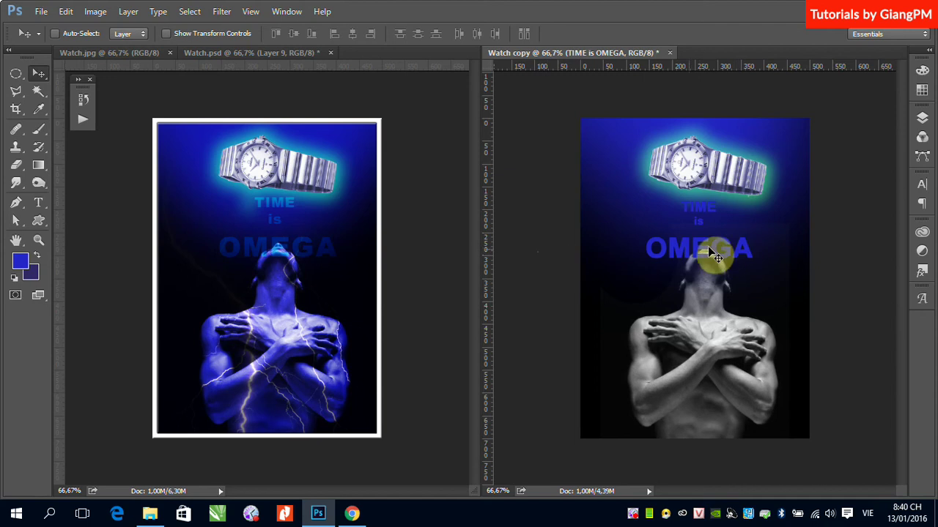
{"action": "left_click", "coordinate": [922, 118]}
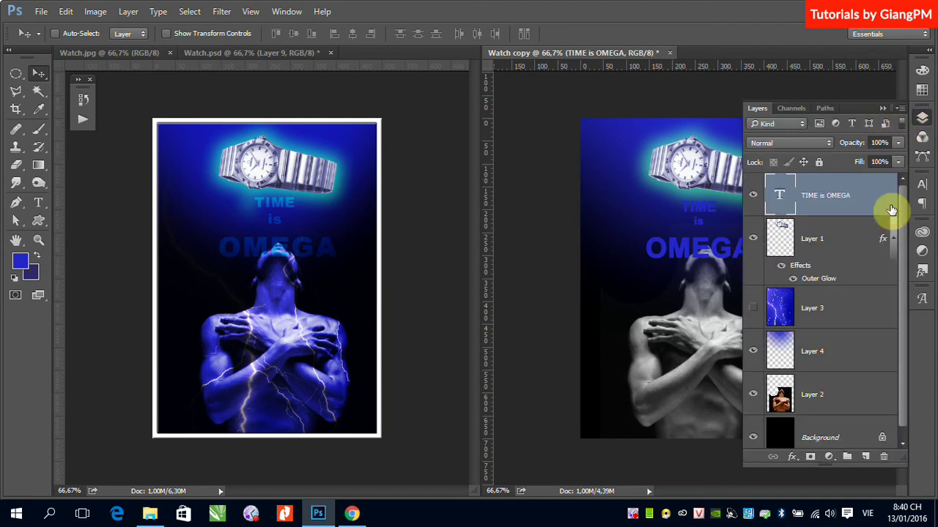
{"action": "left_click", "coordinate": [325, 257]}
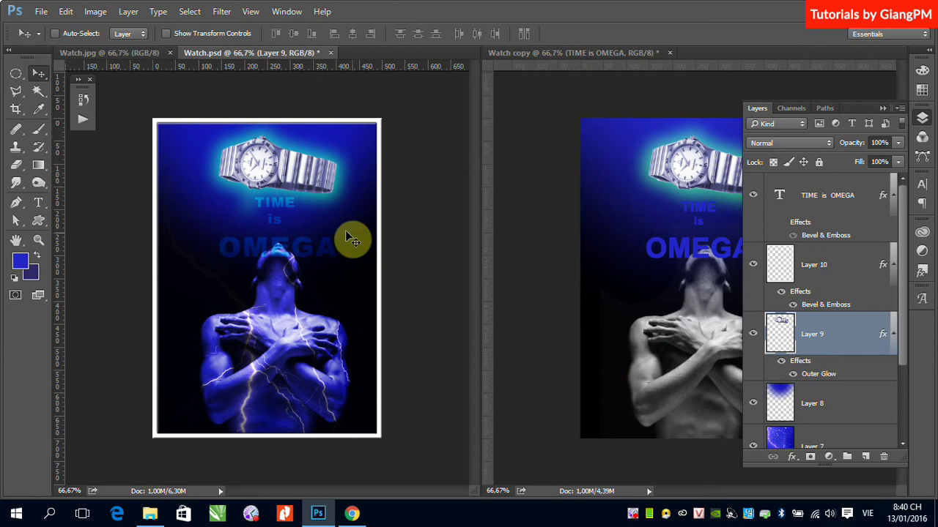
{"action": "left_click", "coordinate": [335, 259], "text": "ctrl"}
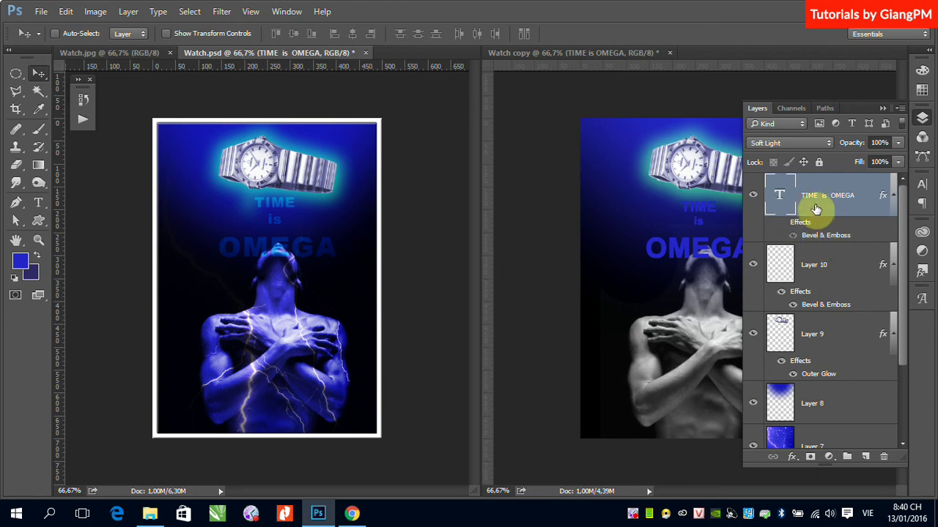
{"action": "left_click", "coordinate": [894, 196]}
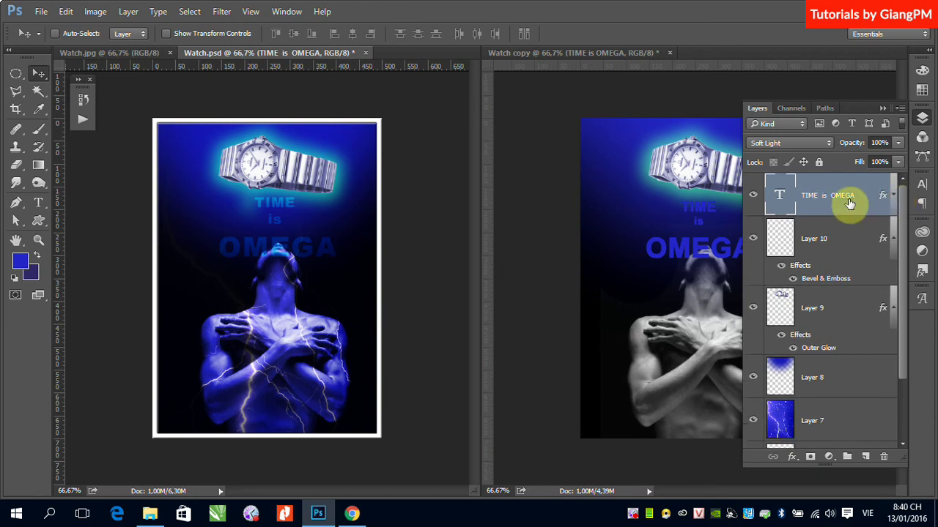
{"action": "left_click", "coordinate": [882, 108]}
Step: Set the text layer to Soft Light and make lightning Layer 3 visible
{"action": "left_click", "coordinate": [921, 117]}
{"action": "left_click", "coordinate": [669, 251]}
{"action": "left_click", "coordinate": [817, 143]}
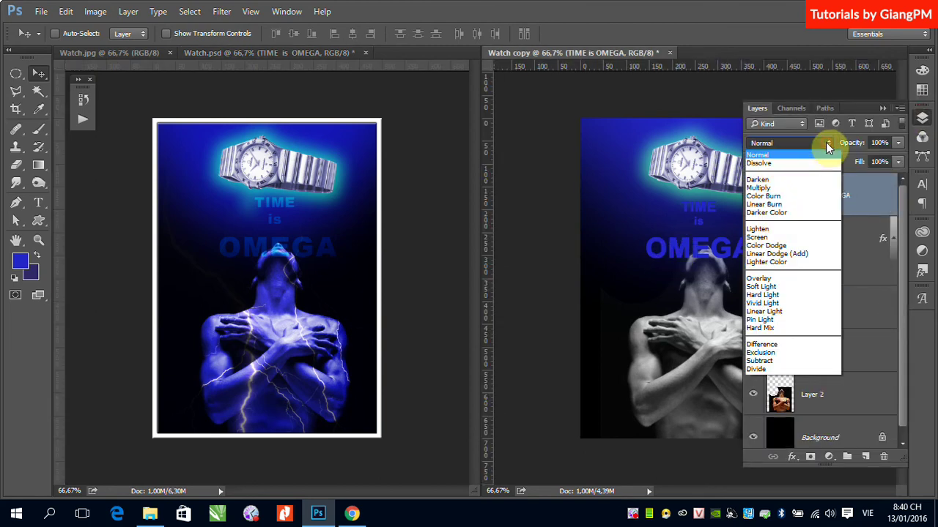
{"action": "left_click", "coordinate": [795, 286]}
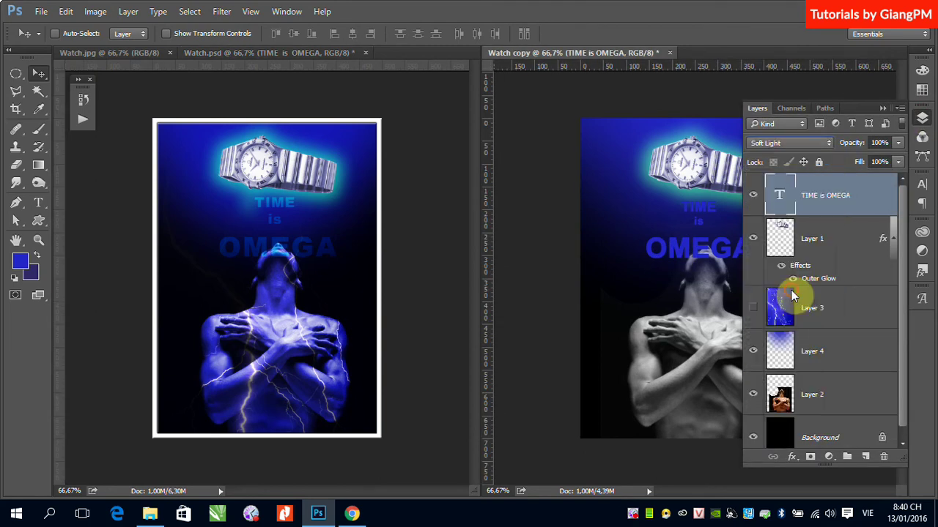
{"action": "left_click", "coordinate": [882, 108]}
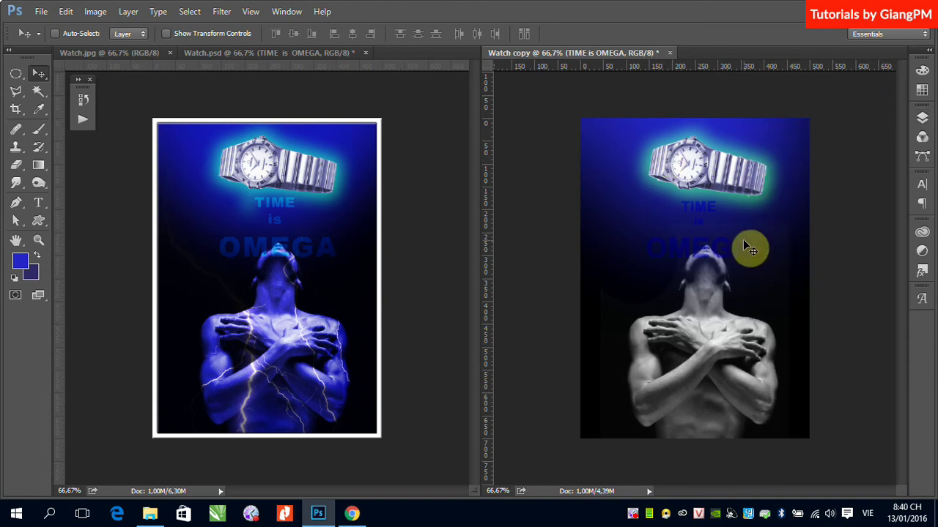
{"action": "left_click", "coordinate": [922, 117]}
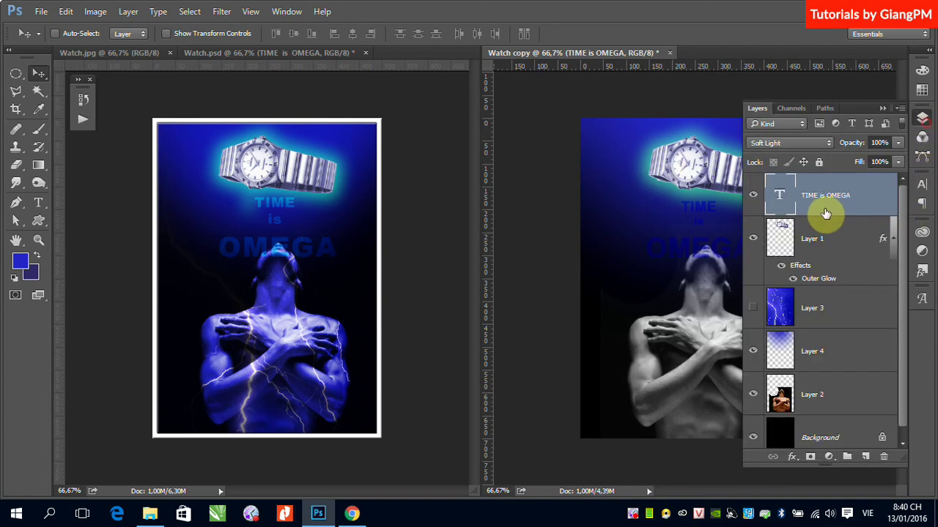
{"action": "left_click", "coordinate": [755, 311]}
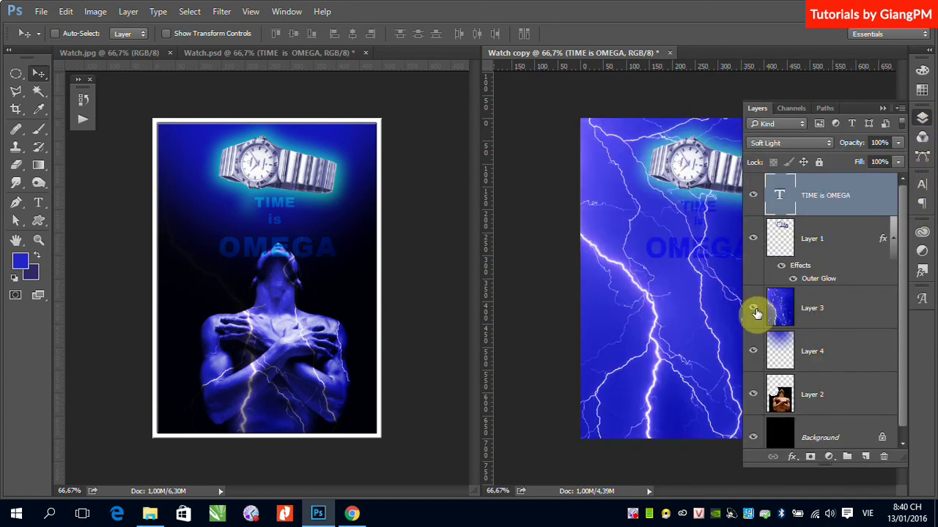
Step: Set lightning Layer 3 to Overlay and move it below Layer 4
{"action": "left_click", "coordinate": [839, 310]}
{"action": "left_click", "coordinate": [821, 143]}
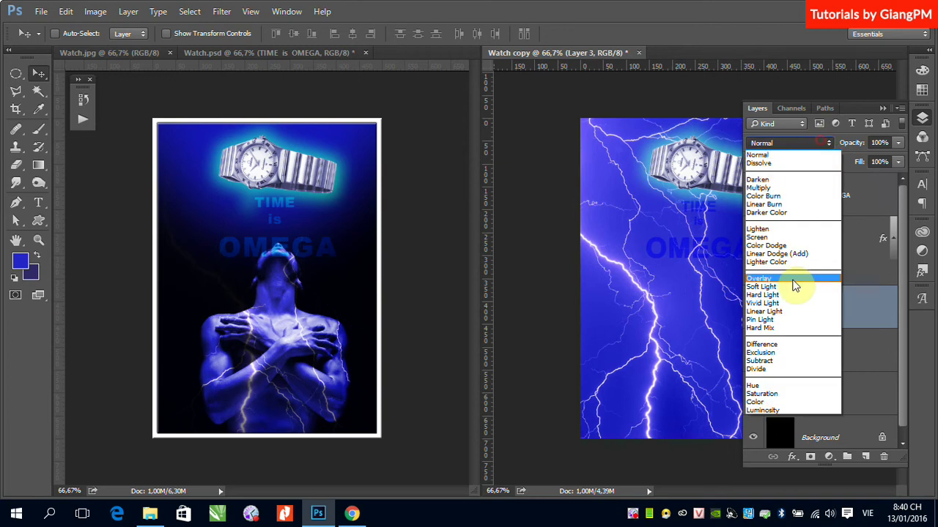
{"action": "left_click", "coordinate": [776, 276]}
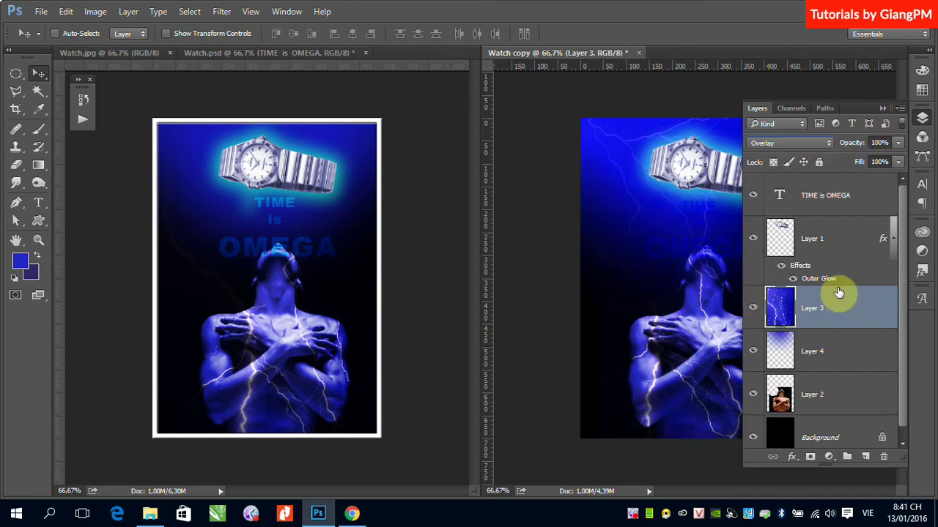
{"action": "left_click_drag", "start_coordinate": [838, 302], "coordinate": [849, 378]}
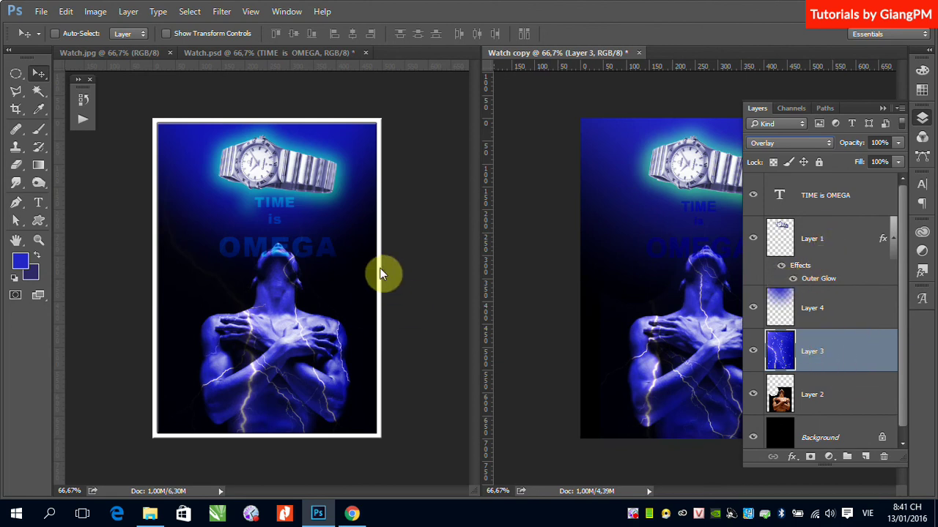
{"action": "left_click", "coordinate": [333, 254]}
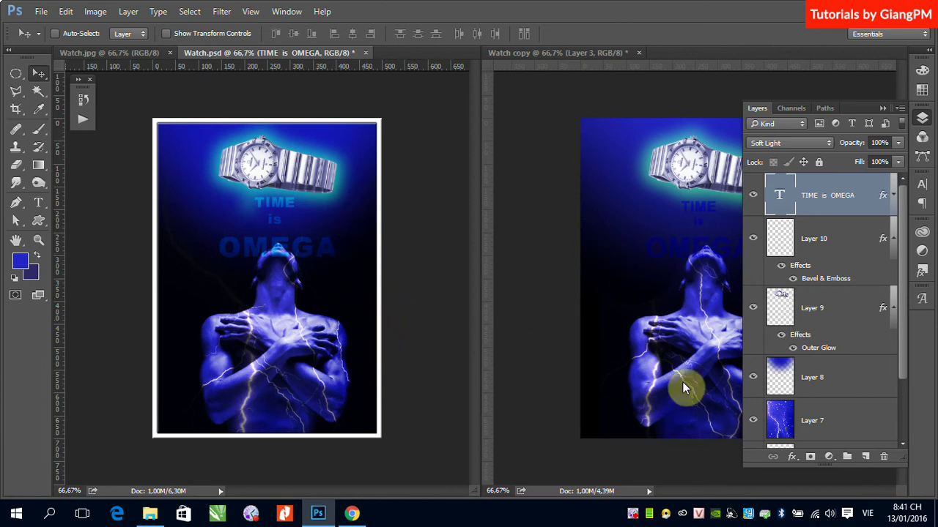
Step: Review the blend modes of Layers 6–10 and the text layer in Watch.psd
{"action": "scroll", "coordinate": [909, 337], "scroll_direction": "down", "scroll_amount": 2}
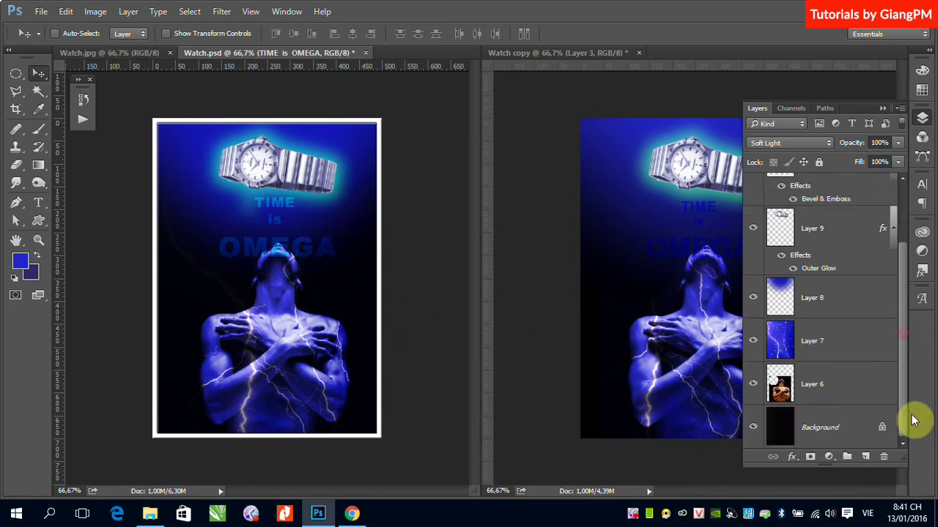
{"action": "left_click", "coordinate": [824, 397]}
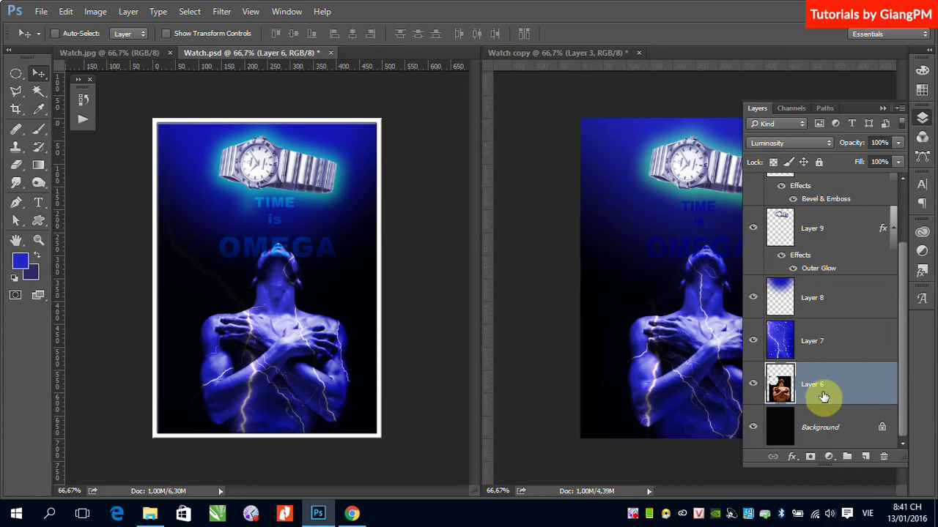
{"action": "left_click", "coordinate": [831, 353]}
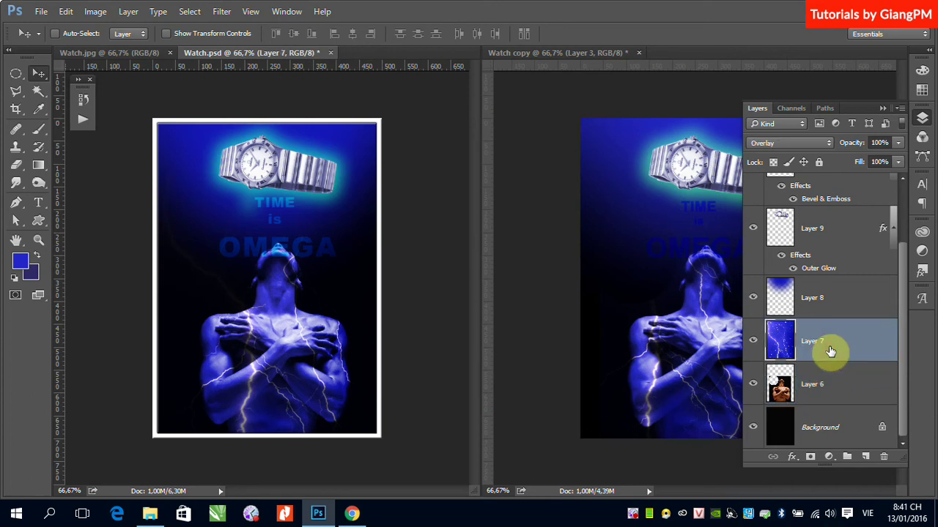
{"action": "left_click", "coordinate": [834, 301]}
{"action": "left_click", "coordinate": [826, 233]}
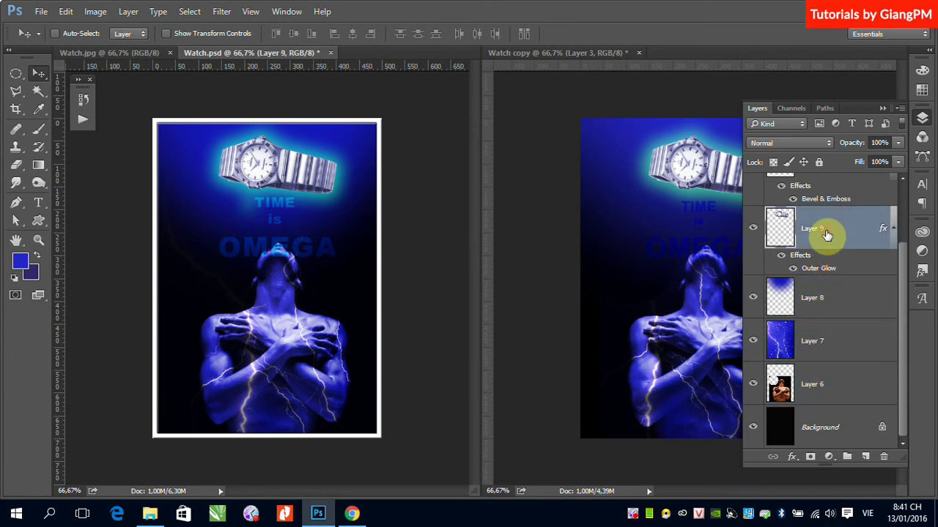
{"action": "scroll", "coordinate": [903, 229], "scroll_direction": "up", "scroll_amount": 2}
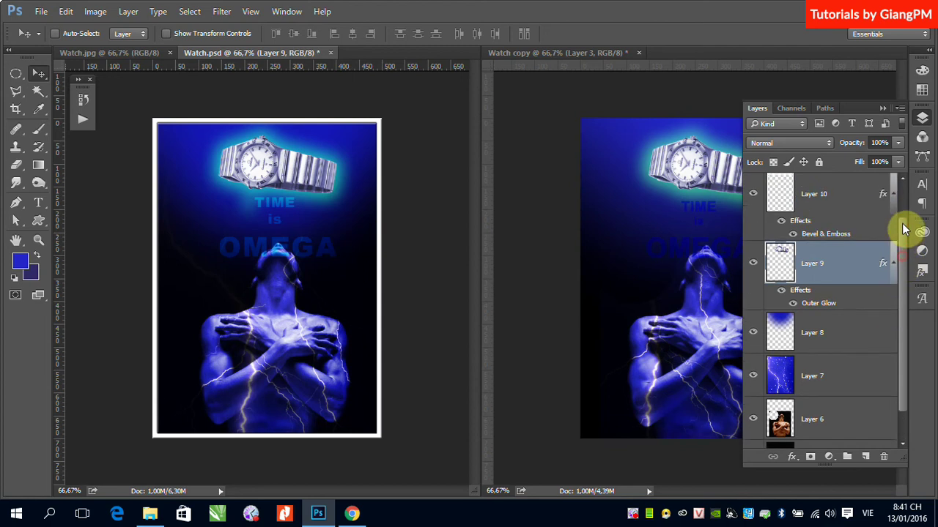
{"action": "scroll", "coordinate": [903, 230], "scroll_direction": "up", "scroll_amount": 1}
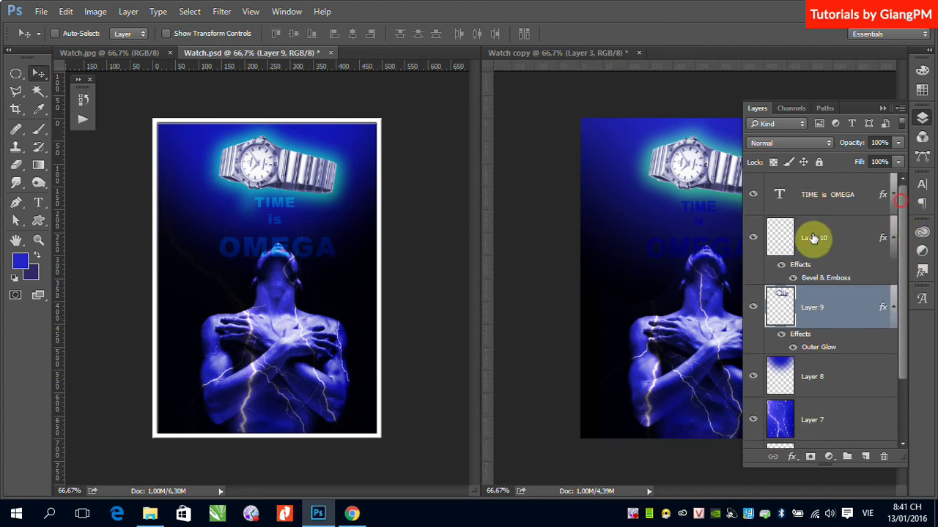
{"action": "left_click", "coordinate": [773, 245]}
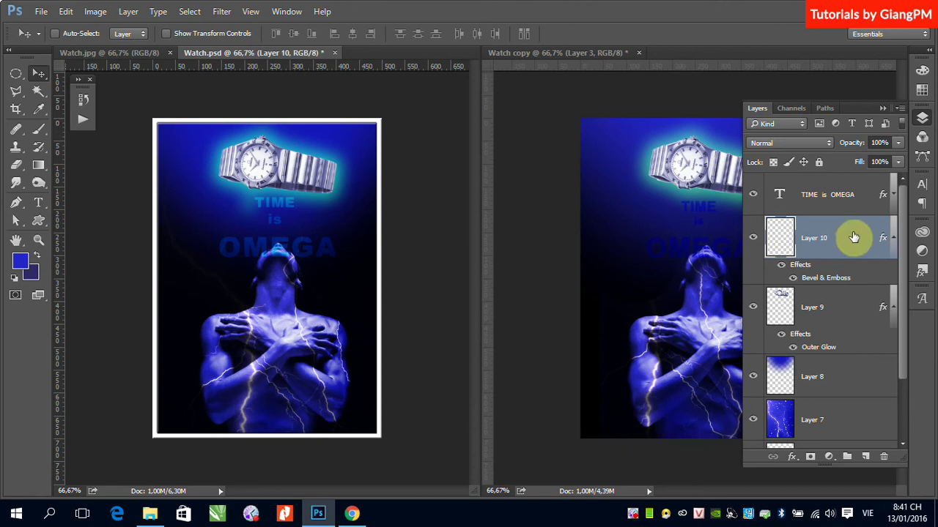
{"action": "left_click", "coordinate": [844, 197]}
{"action": "left_click", "coordinate": [881, 112]}
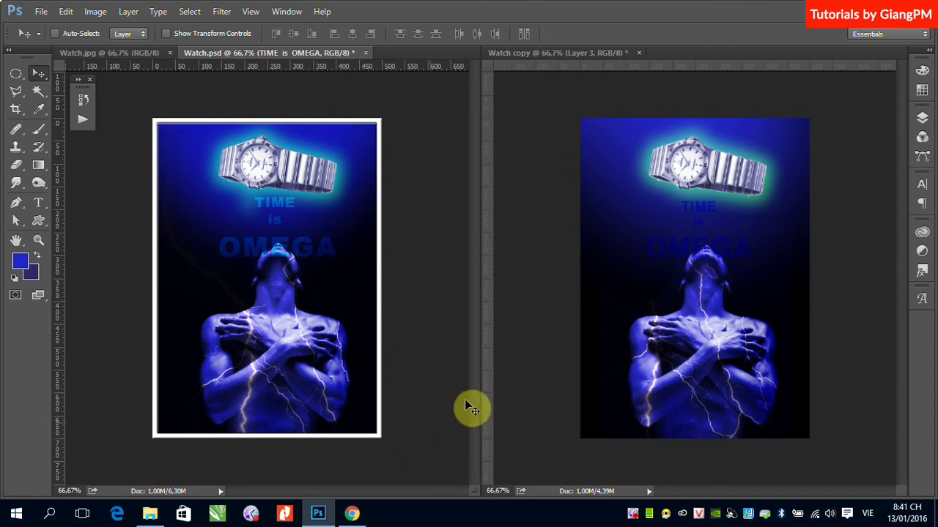
Step: Add a new empty layer, Layer 11, to Watch.psd
{"action": "left_click", "coordinate": [925, 125]}
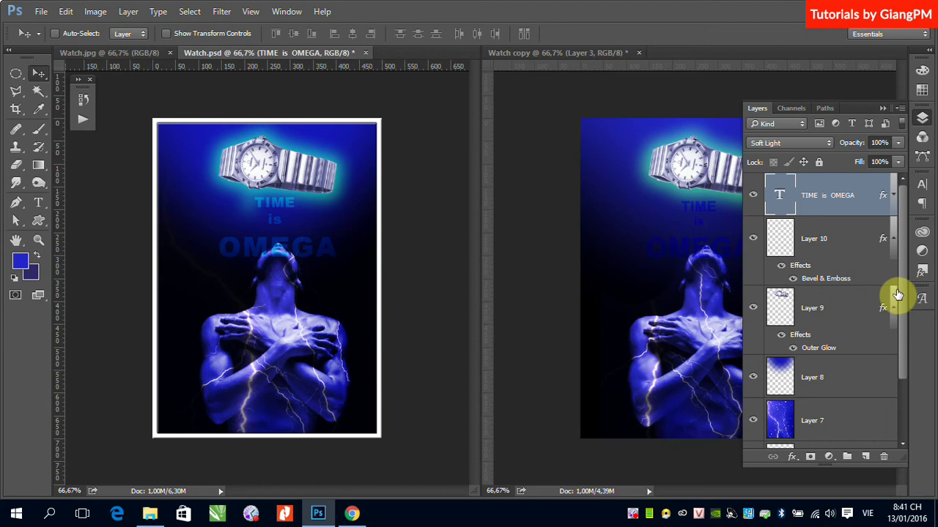
{"action": "left_click", "coordinate": [865, 458]}
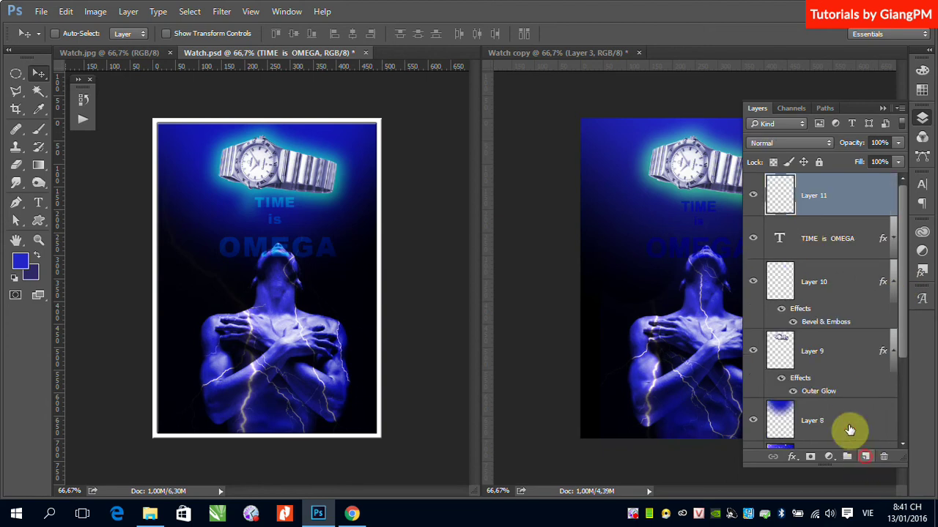
{"action": "left_click", "coordinate": [899, 111]}
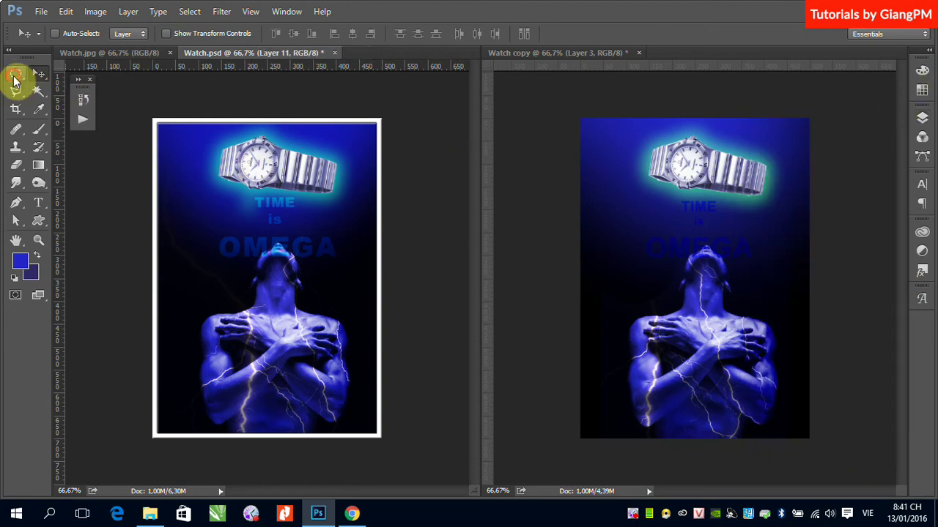
Step: Select a rectangle just inside Watch copy's edges and invert it to a border band
{"action": "left_click", "coordinate": [15, 74]}
{"action": "left_click", "coordinate": [73, 69]}
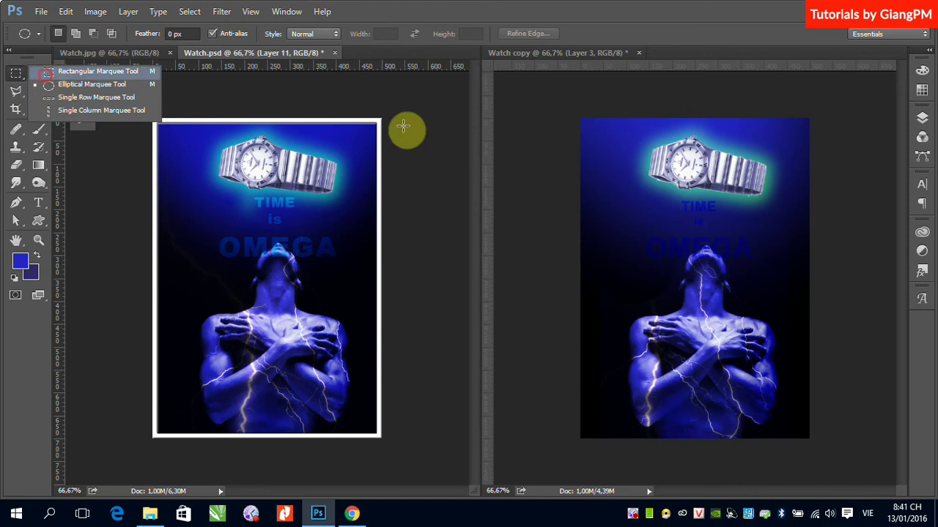
{"action": "left_click", "coordinate": [586, 129]}
{"action": "mouse_move", "coordinate": [586, 123]}
{"action": "left_mouse_down"}
{"action": "mouse_move", "coordinate": [707, 260]}
{"action": "mouse_move", "coordinate": [801, 431]}
{"action": "left_mouse_up"}
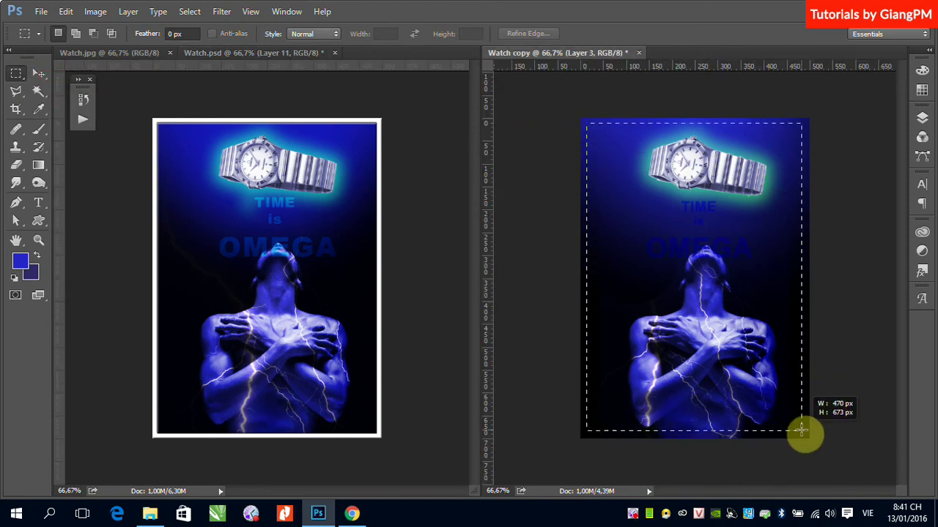
{"action": "left_click_drag", "start_coordinate": [801, 431], "coordinate": [803, 433]}
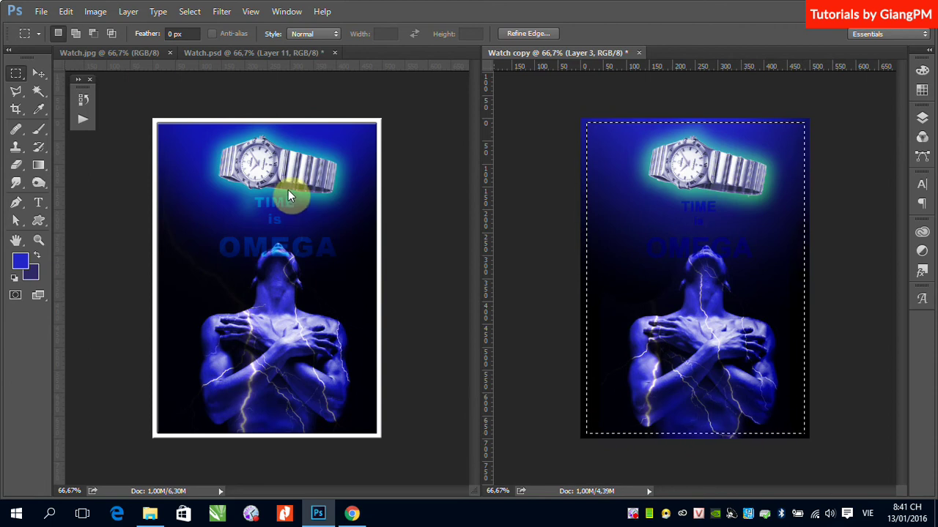
{"action": "left_click", "coordinate": [189, 14]}
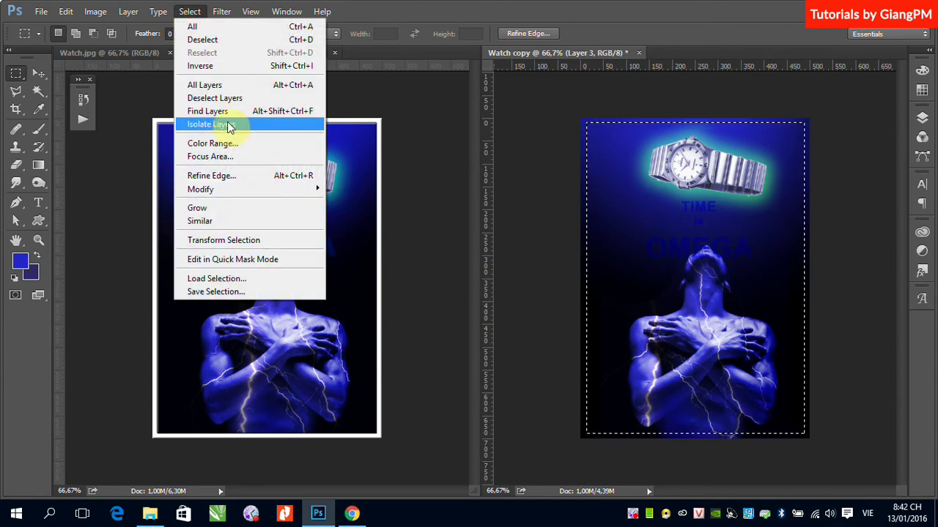
{"action": "left_click", "coordinate": [222, 69]}
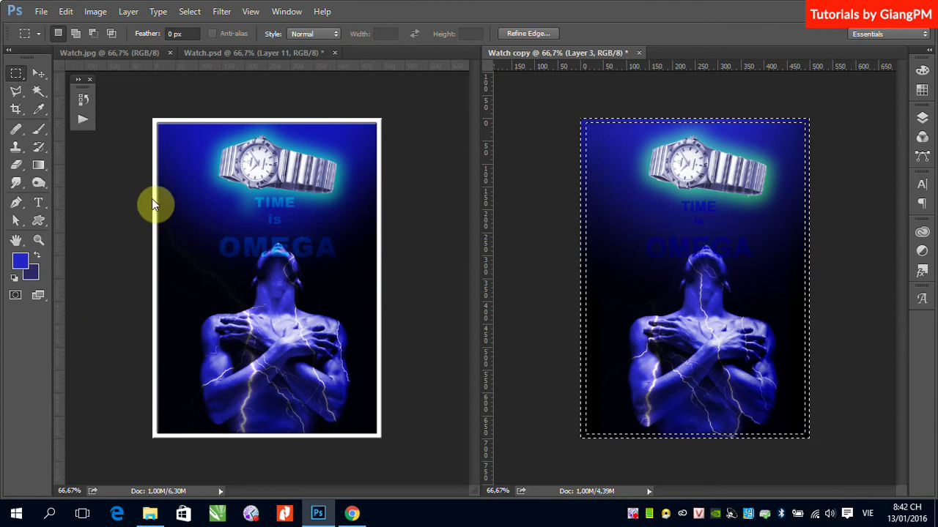
Step: Set the foreground colour to white and fill the border band in Multiply mode
{"action": "left_click", "coordinate": [20, 260]}
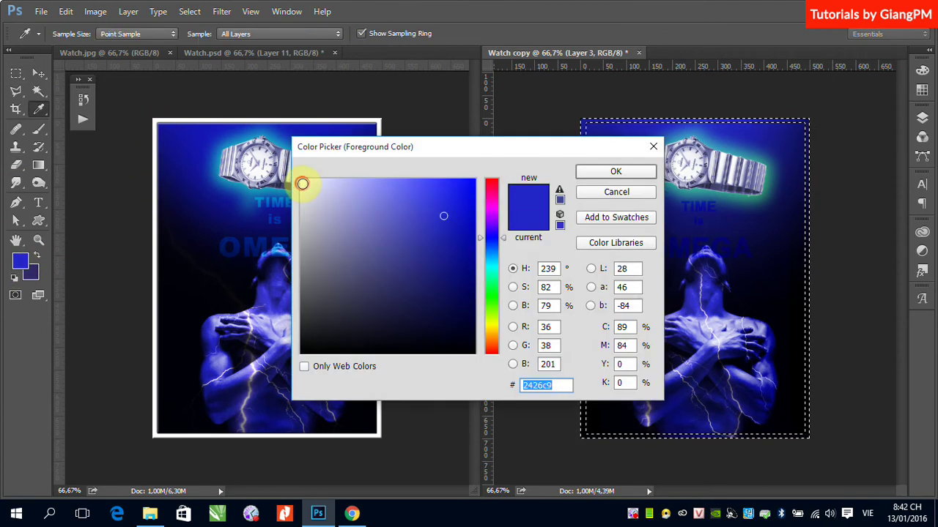
{"action": "left_click", "coordinate": [301, 182]}
{"action": "left_click", "coordinate": [616, 172]}
{"action": "left_click", "coordinate": [65, 11]}
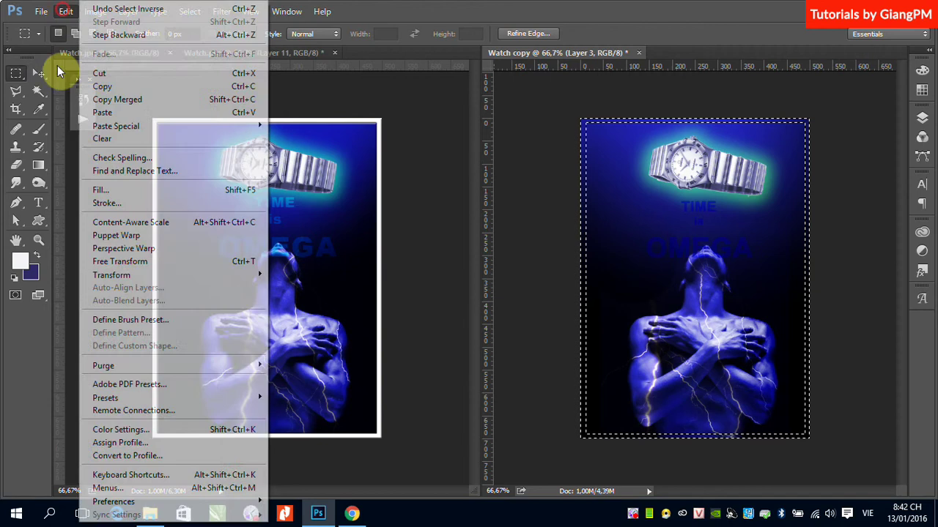
{"action": "left_click", "coordinate": [98, 190]}
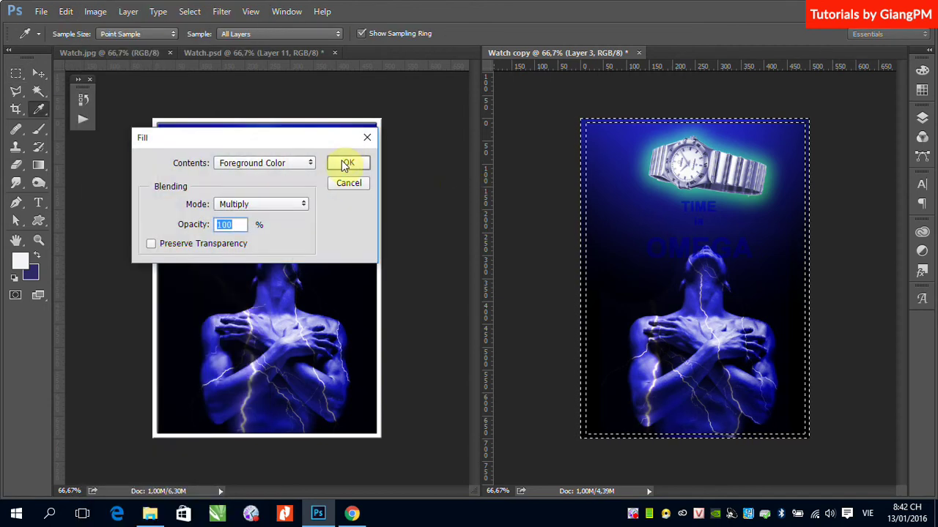
{"action": "left_click", "coordinate": [349, 161]}
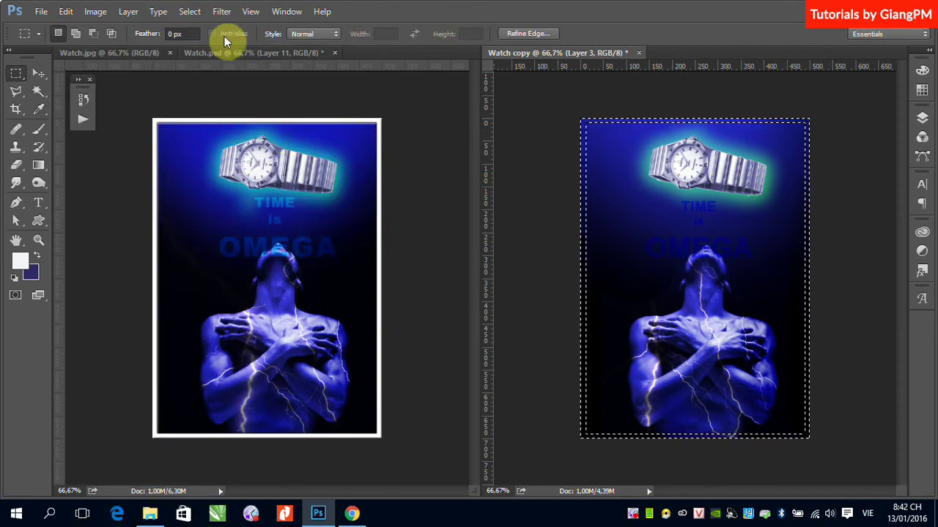
{"action": "left_click", "coordinate": [920, 118]}
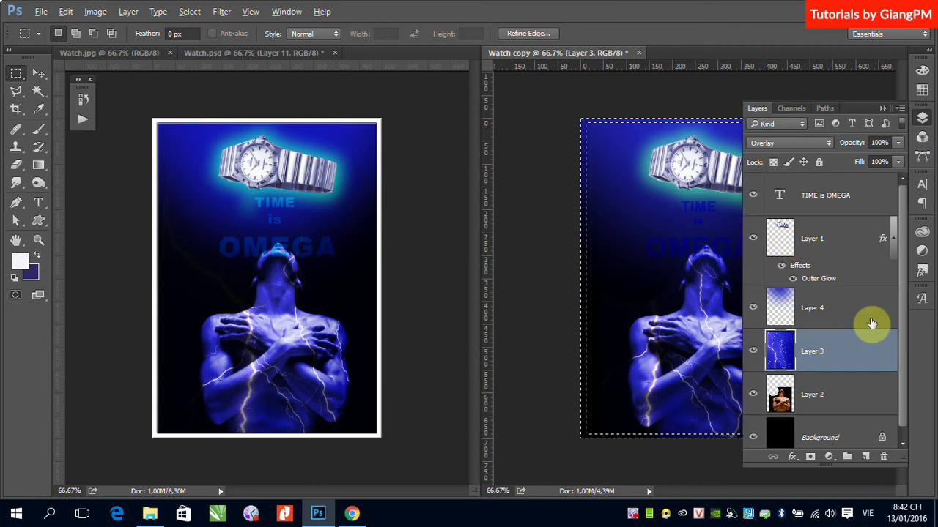
Step: Fill the border band white on new Layer 5, place it below the text, and deselect
{"action": "left_click", "coordinate": [905, 277]}
{"action": "scroll", "coordinate": [901, 293], "scroll_direction": "down", "scroll_amount": 1}
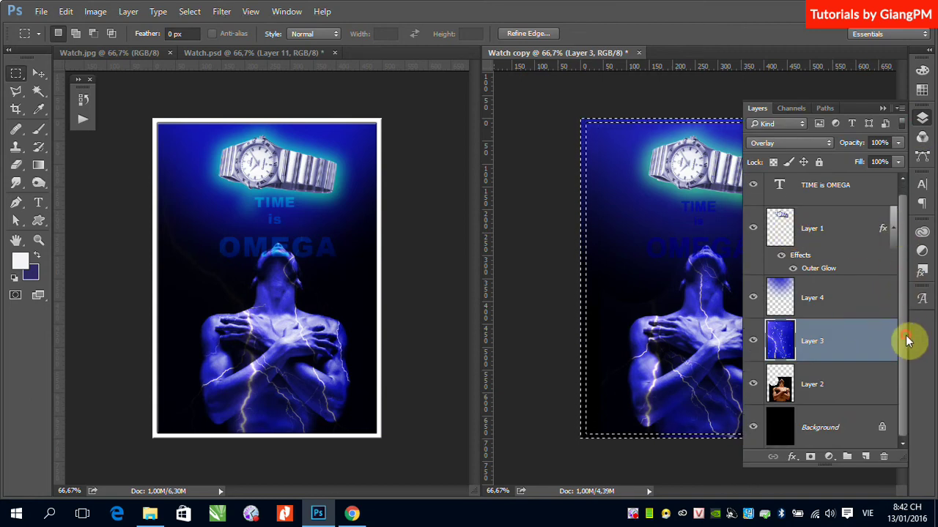
{"action": "left_click", "coordinate": [866, 457]}
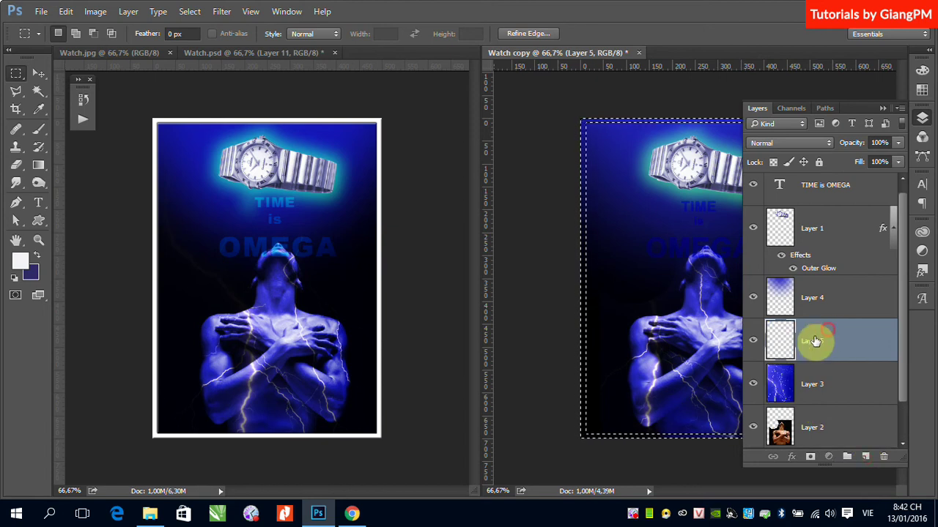
{"action": "left_click", "coordinate": [65, 12]}
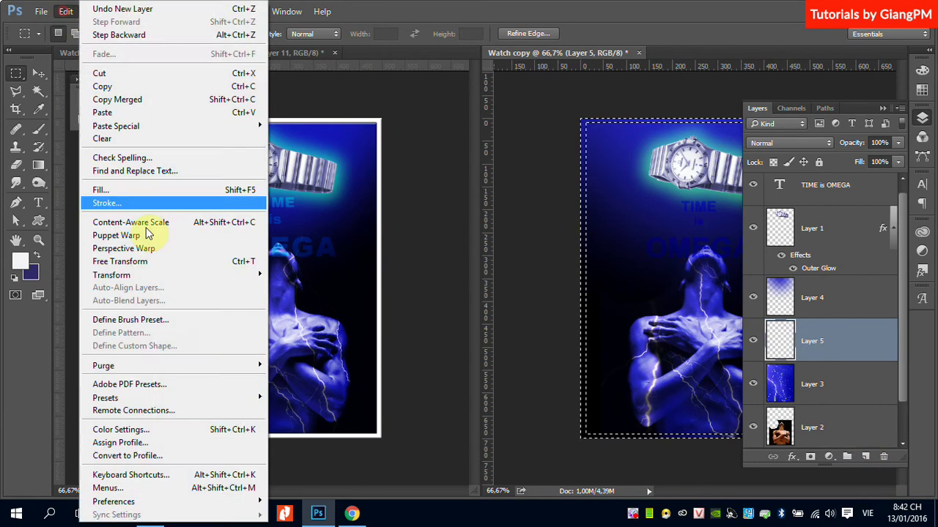
{"action": "left_click", "coordinate": [102, 189]}
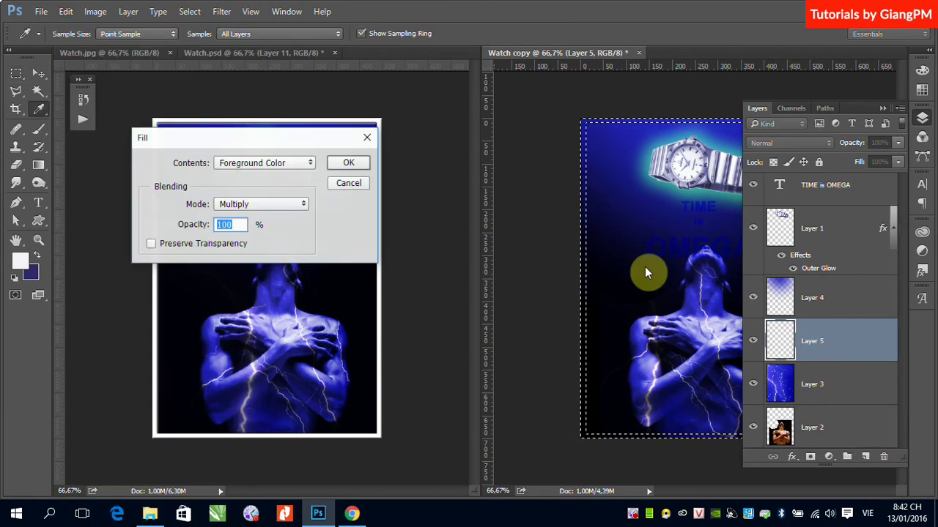
{"action": "left_click", "coordinate": [350, 164]}
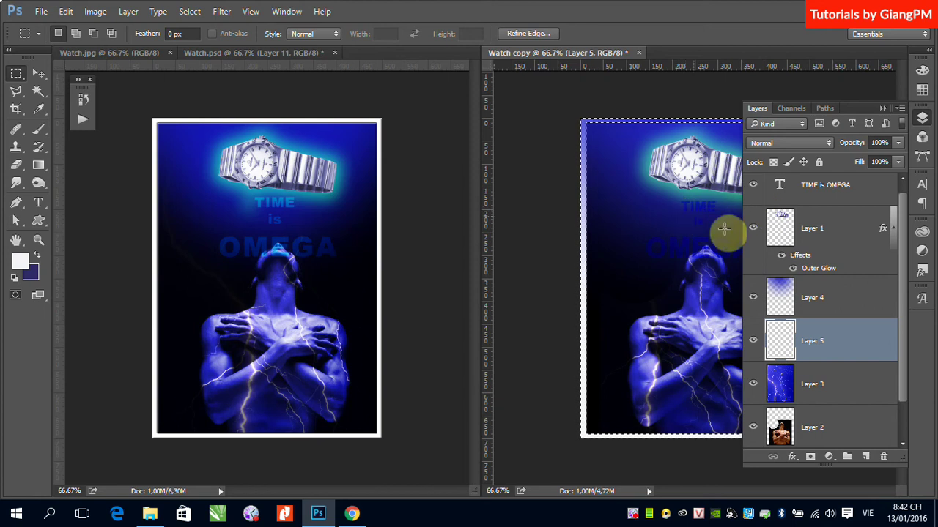
{"action": "left_click_drag", "start_coordinate": [852, 351], "coordinate": [811, 192]}
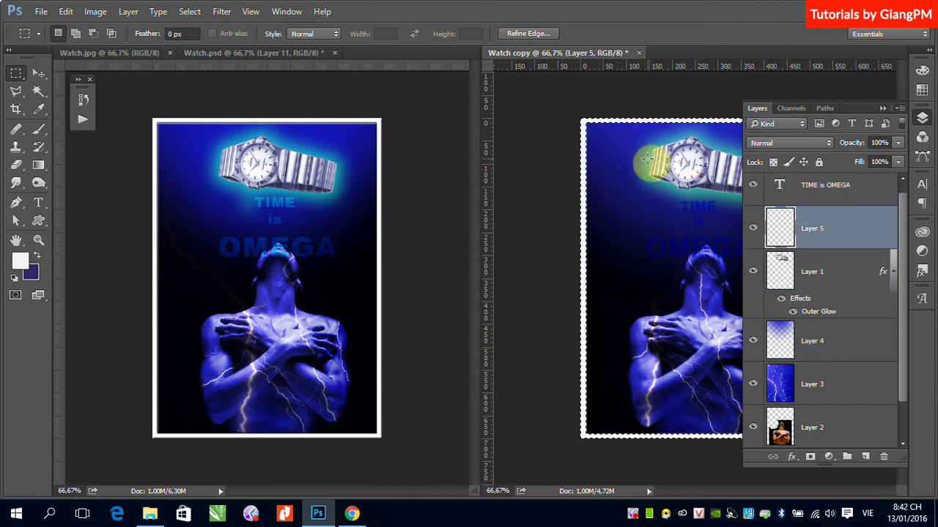
{"action": "left_click", "coordinate": [883, 107]}
{"action": "left_click", "coordinate": [534, 87]}
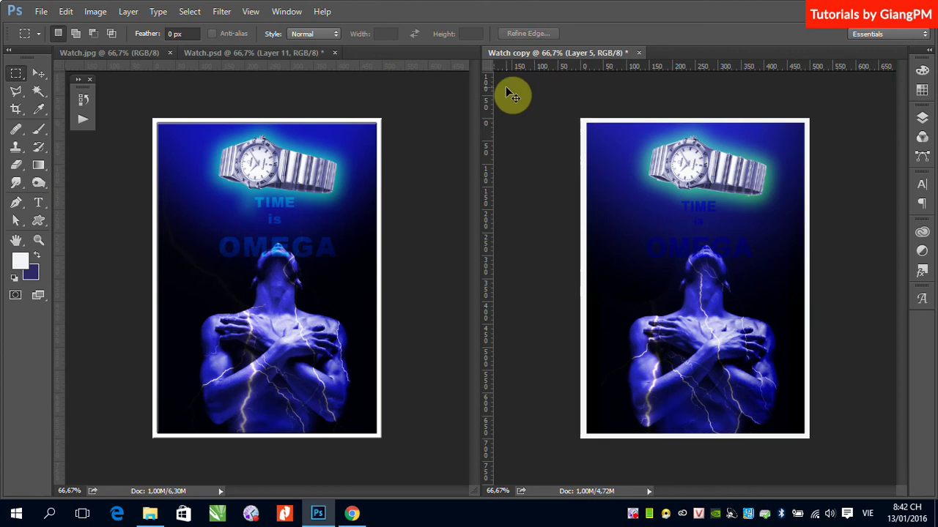
Step: Give the white border layer a Bevel & Emboss effect with increased depth
{"action": "left_click", "coordinate": [128, 11]}
{"action": "mouse_move", "coordinate": [178, 113]}
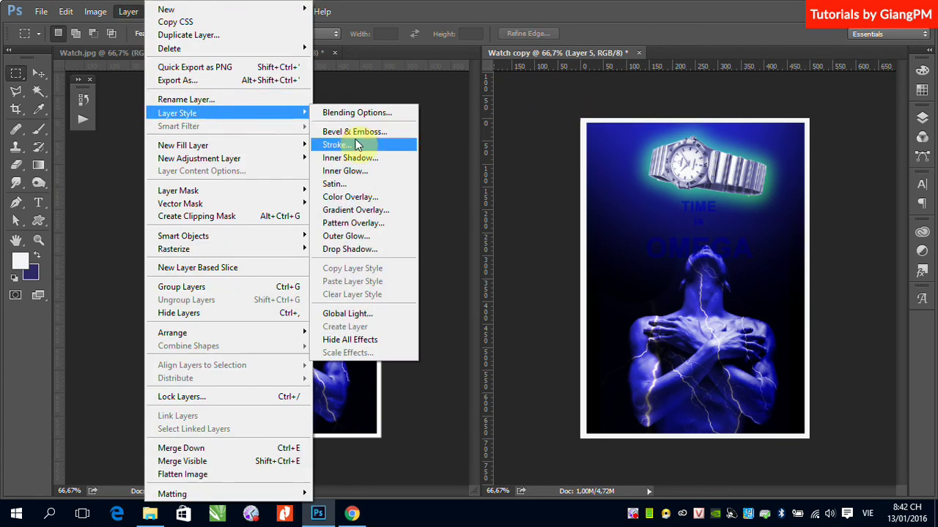
{"action": "left_click", "coordinate": [362, 133]}
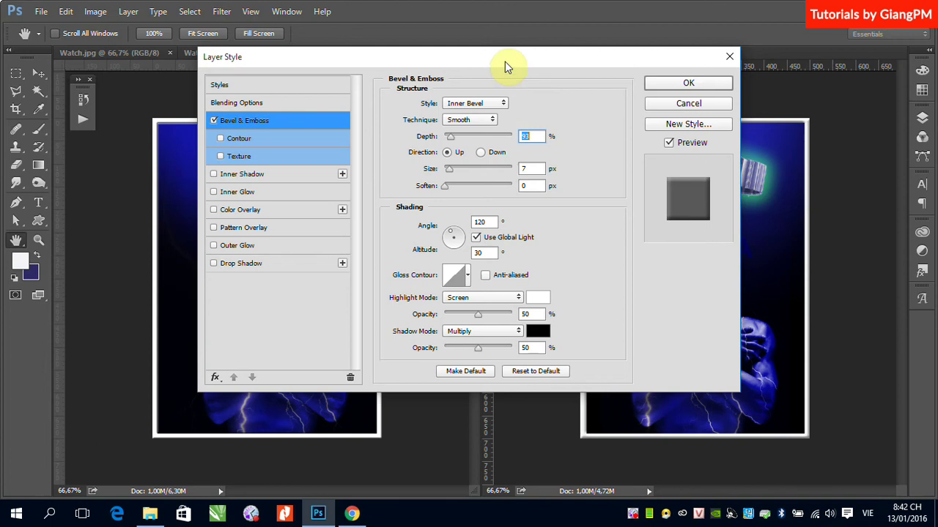
{"action": "left_click_drag", "start_coordinate": [505, 62], "coordinate": [340, 62]}
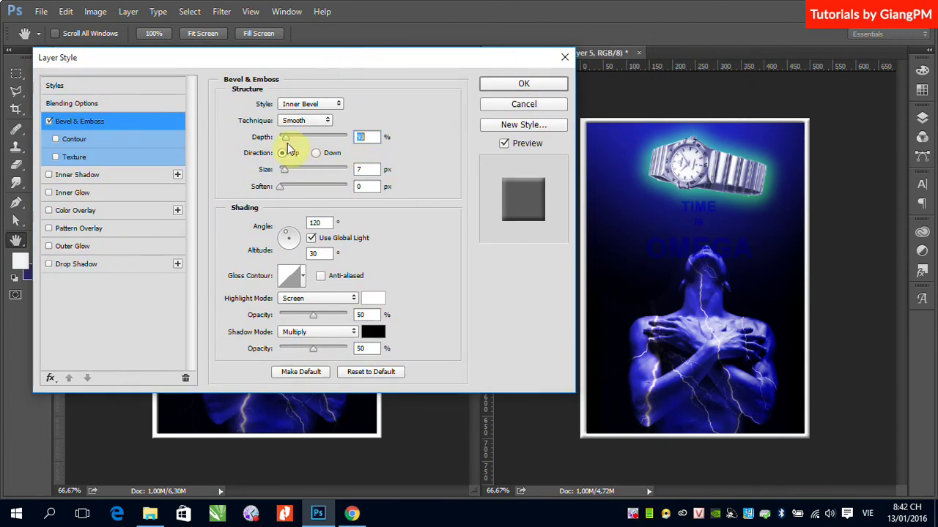
{"action": "left_click_drag", "start_coordinate": [288, 143], "coordinate": [297, 147]}
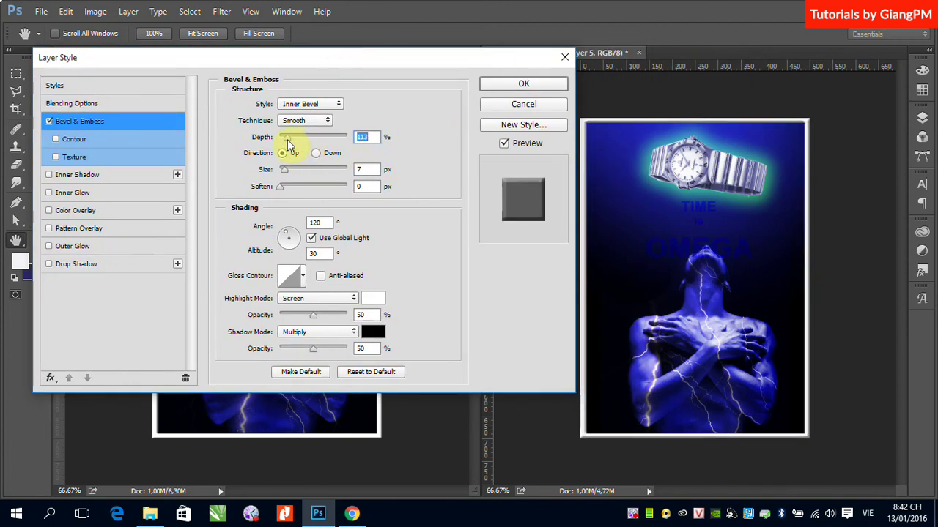
{"action": "left_click", "coordinate": [505, 82]}
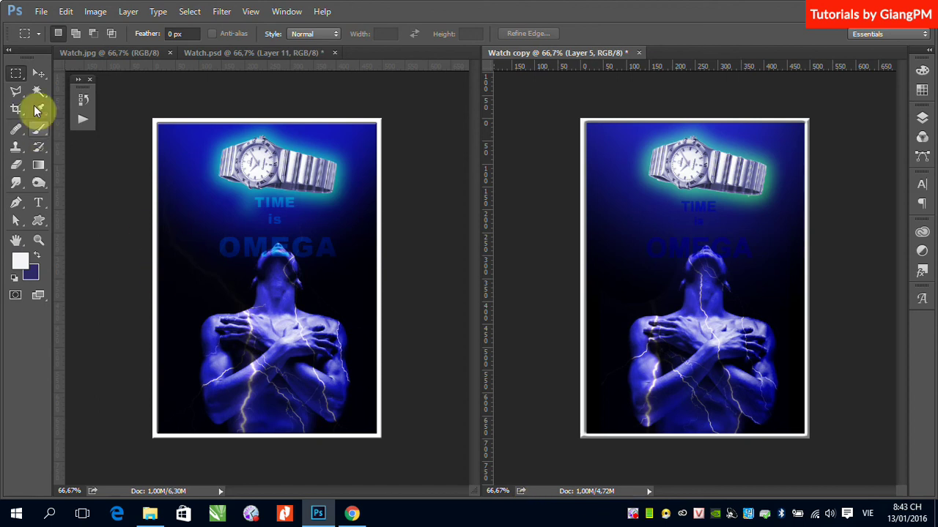
{"action": "left_click", "coordinate": [39, 73]}
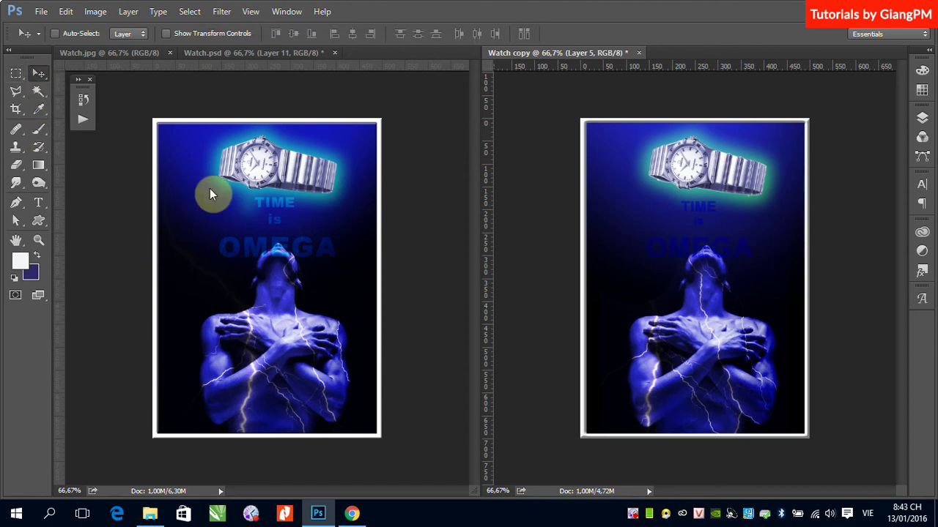